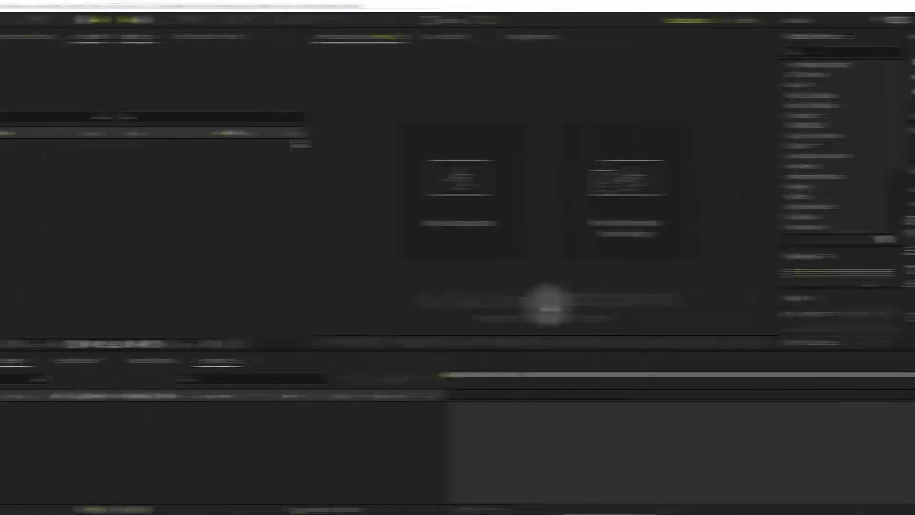
- Create a composition named Gold Logo Animation at 1920 x 1080 px, 30 fps, with a 10-second duration
{"action": "left_click", "coordinate": [360, 241]}
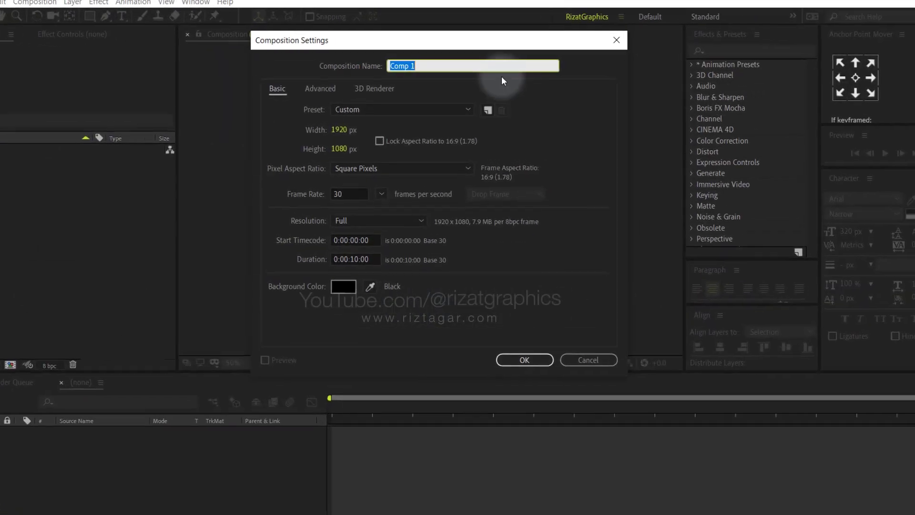
{"action": "type", "text": "Gold Logo Animation"}
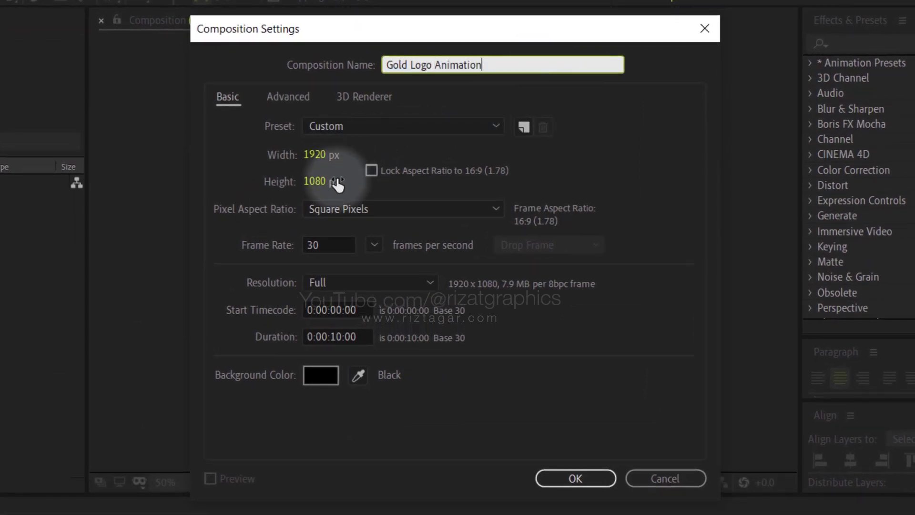
{"action": "left_click", "coordinate": [364, 336]}
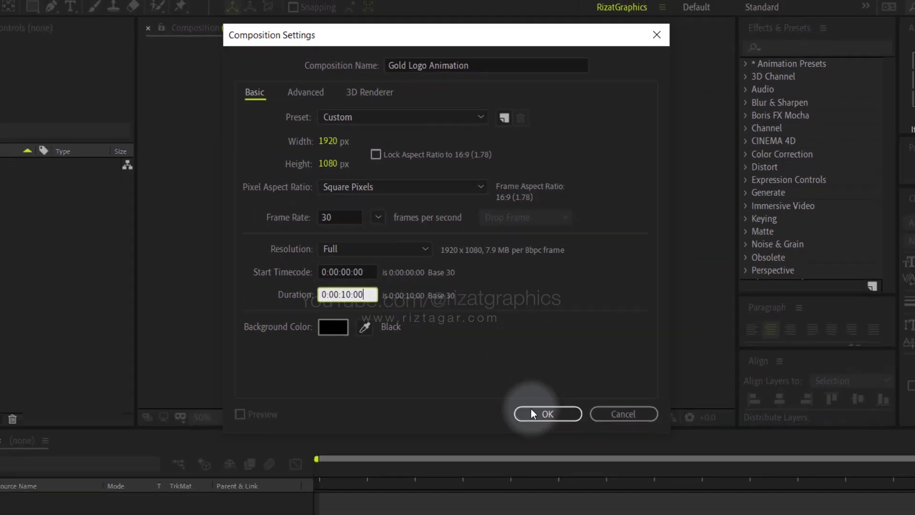
{"action": "left_click", "coordinate": [565, 455]}
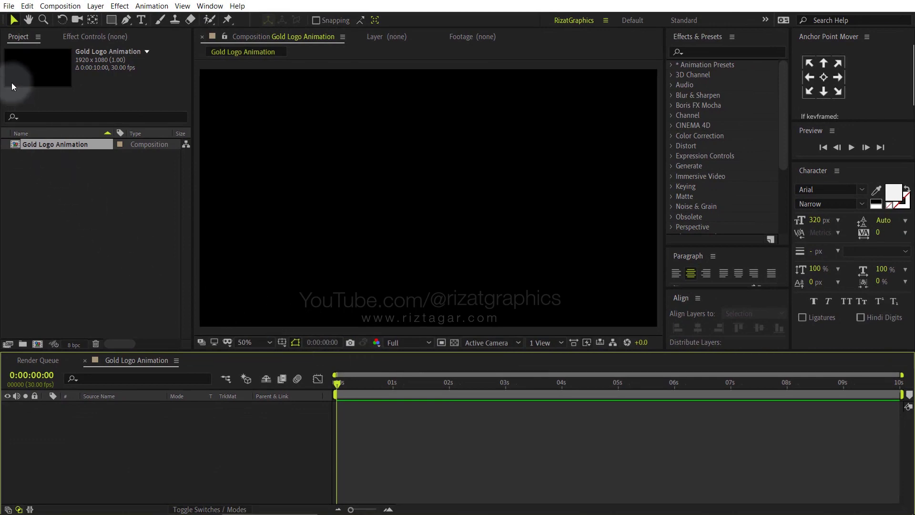
- Import the Background, Crown, Logo, Mask and Reflection_map files from the Required Files folder as footage
{"action": "left_click", "coordinate": [8, 5]}
{"action": "mouse_move", "coordinate": [56, 157]}
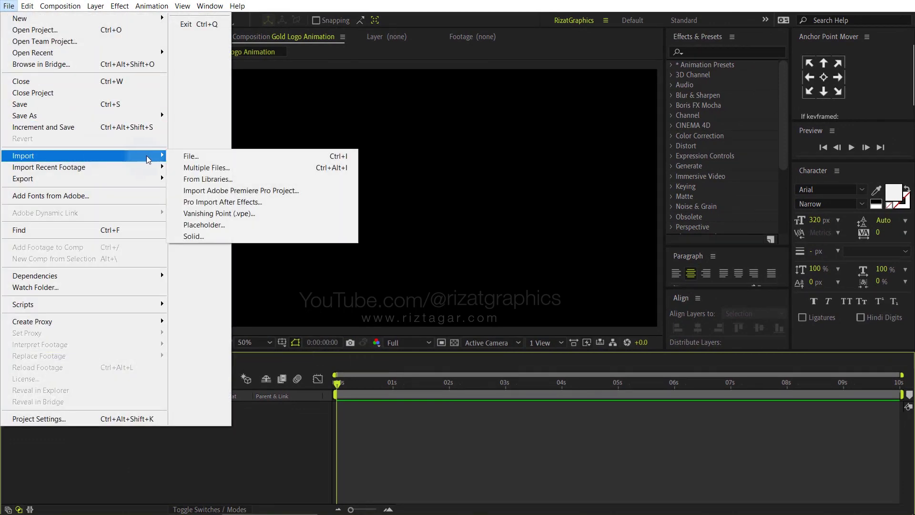
{"action": "left_click", "coordinate": [212, 156]}
{"action": "left_click_drag", "start_coordinate": [398, 167], "coordinate": [157, 107]}
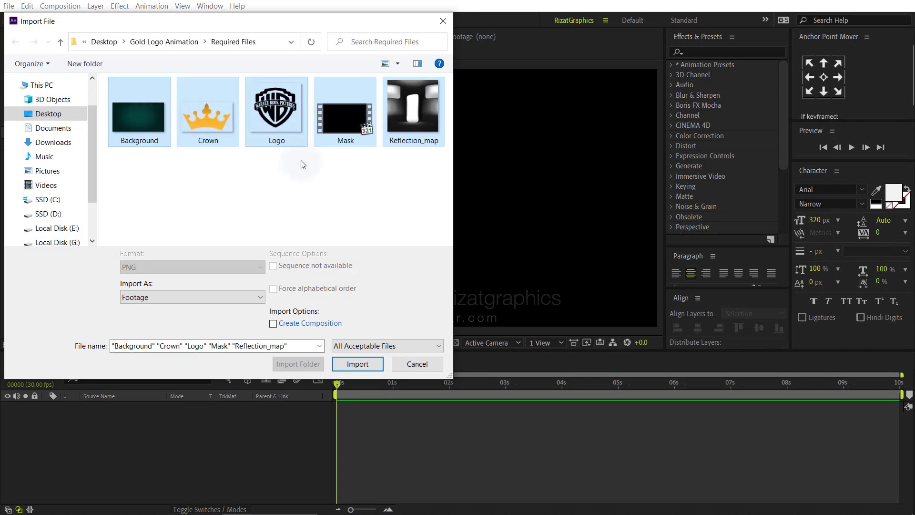
{"action": "left_click", "coordinate": [353, 364]}
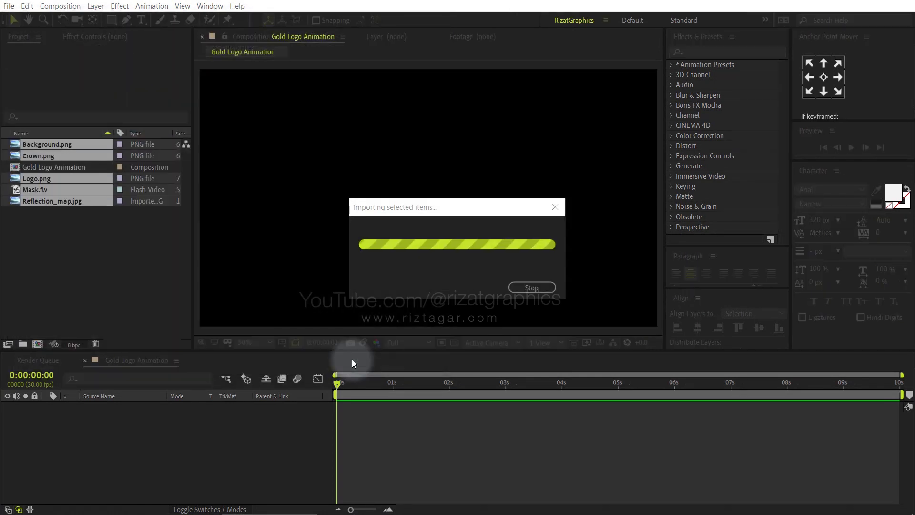
- Create a project folder named Files and move the imported footage into it
{"action": "left_click", "coordinate": [23, 344]}
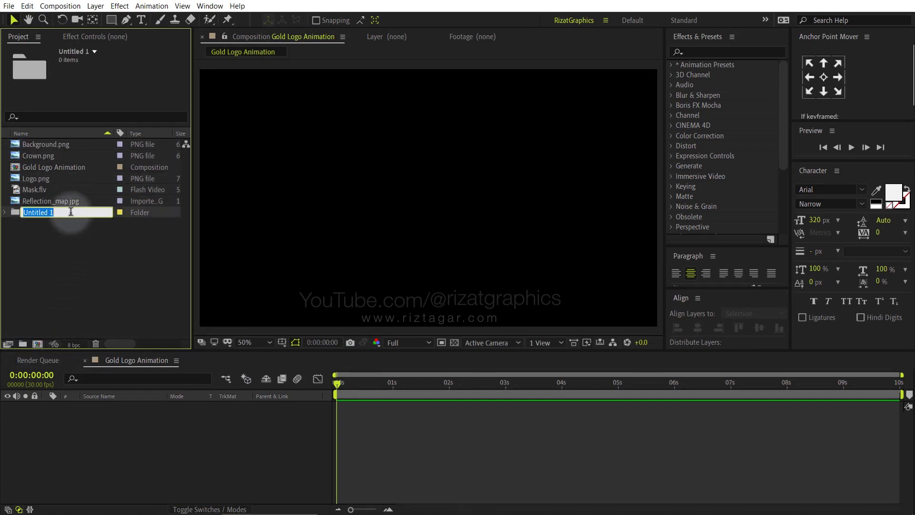
{"action": "type", "text": "Files"}
{"action": "key", "text": "Return"}
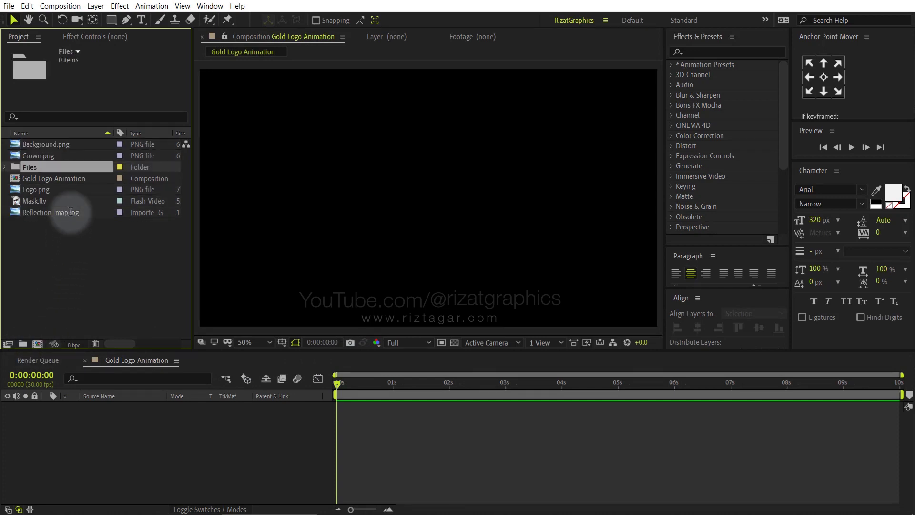
- Add Logo.png from the Files folder to the composition and turn on the transparency grid
{"action": "left_click_drag", "start_coordinate": [70, 212], "coordinate": [75, 418]}
{"action": "left_click", "coordinate": [5, 144]}
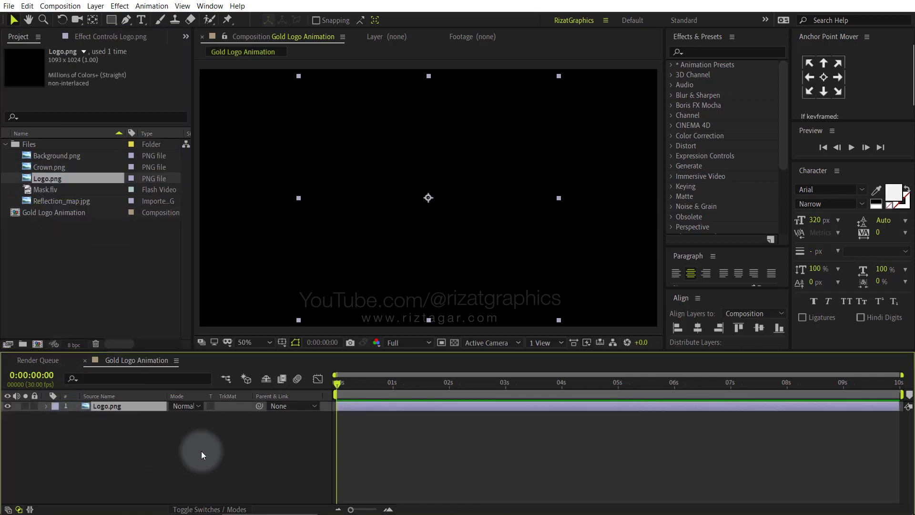
{"action": "left_click", "coordinate": [455, 344]}
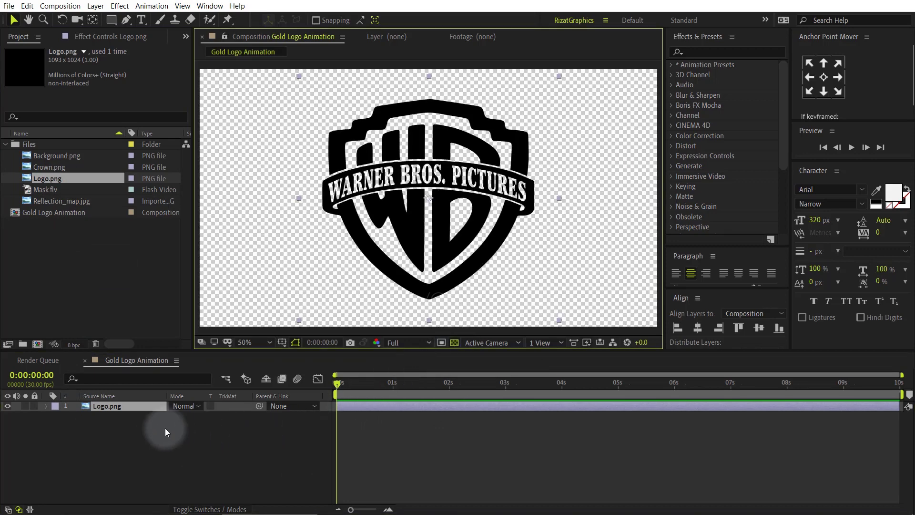
- Set the Logo.png layer's scale to 80% and collapse its properties
{"action": "left_click", "coordinate": [141, 408]}
{"action": "key", "text": "s"}
{"action": "left_click", "coordinate": [188, 416]}
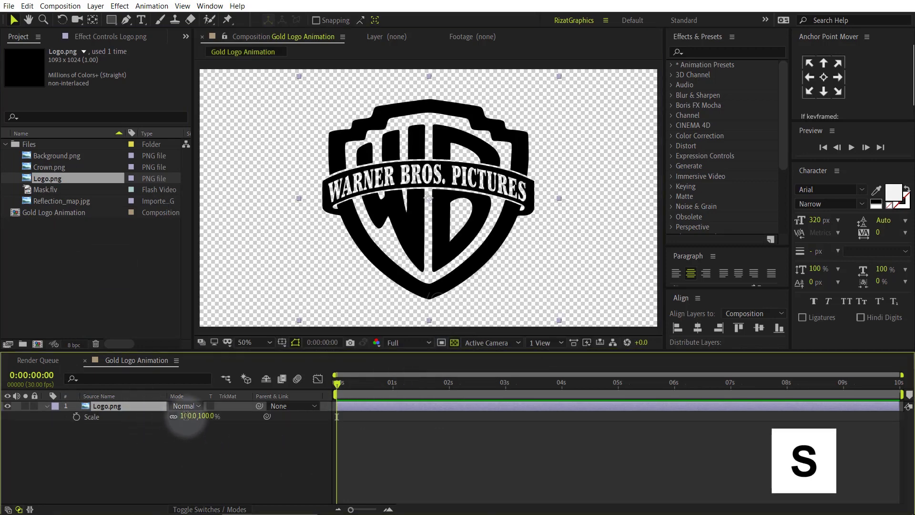
{"action": "type", "text": "80"}
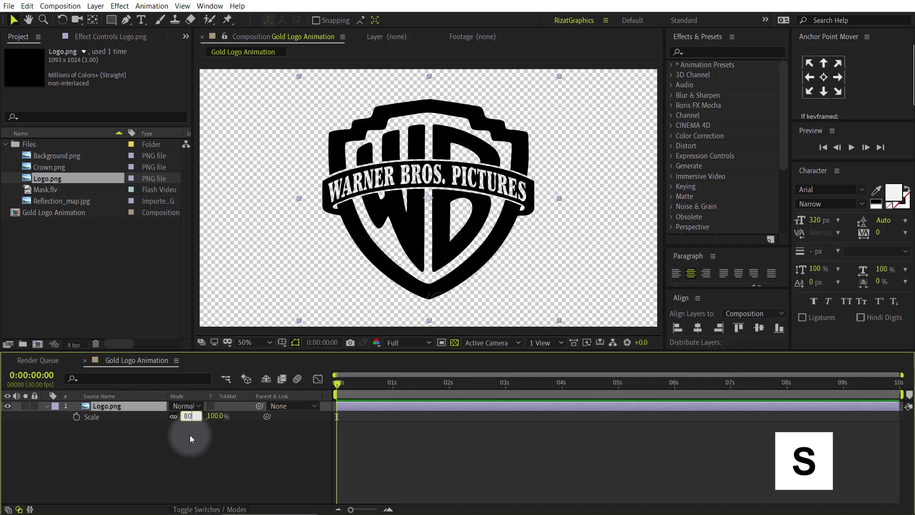
{"action": "key", "text": "Return"}
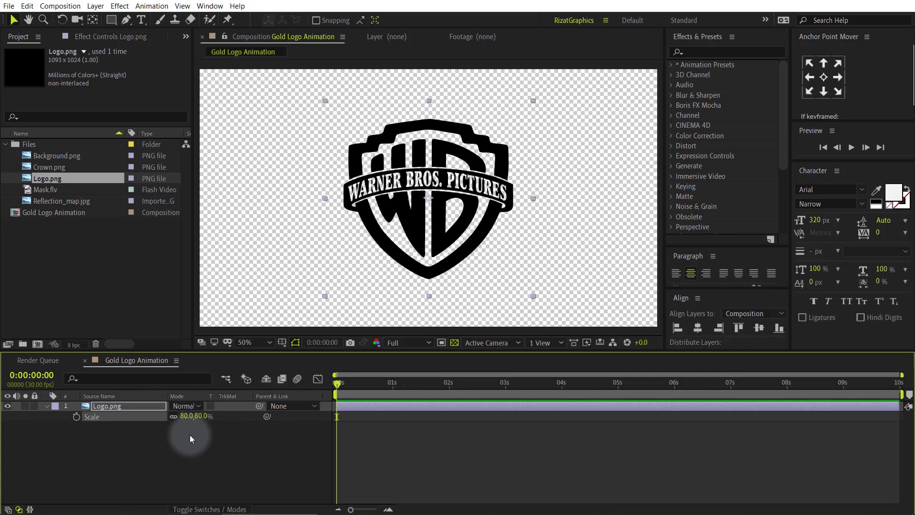
{"action": "left_click", "coordinate": [47, 406]}
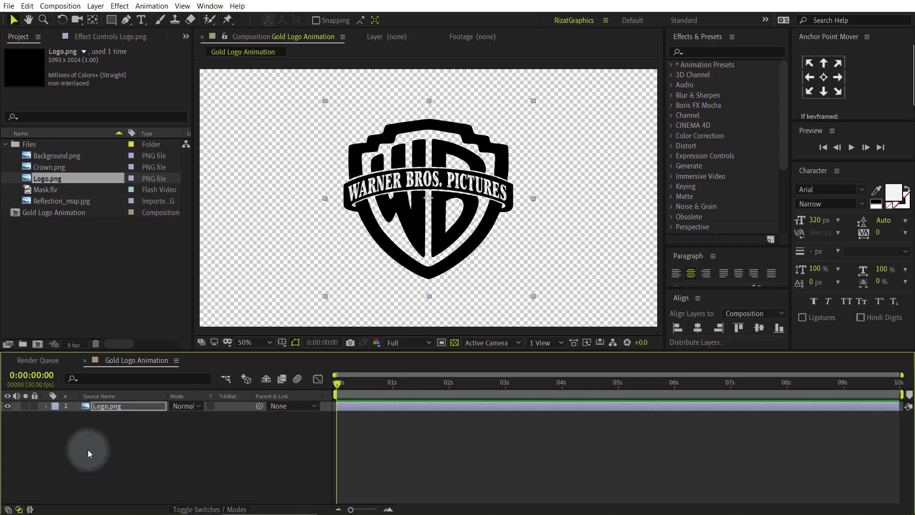
- Add an adjustment layer above the logo and apply the Fill effect to it
{"action": "right_click", "coordinate": [167, 451]}
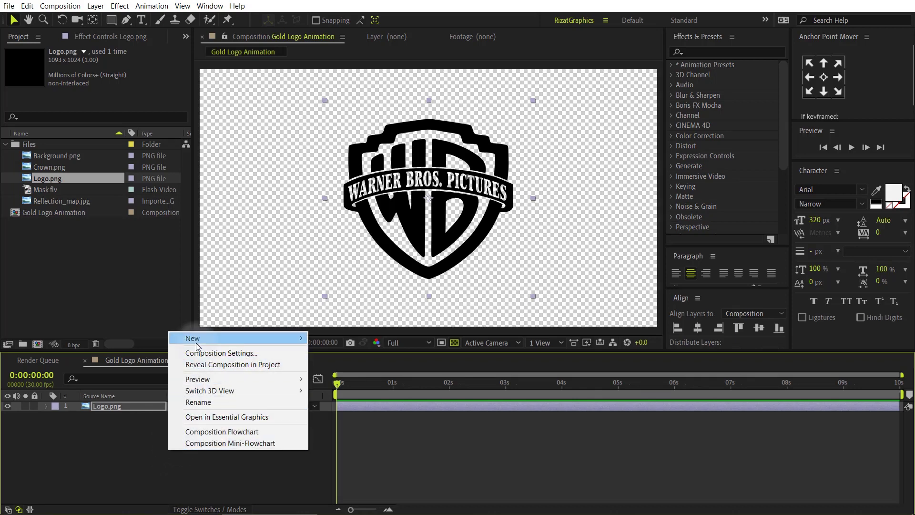
{"action": "mouse_move", "coordinate": [197, 342]}
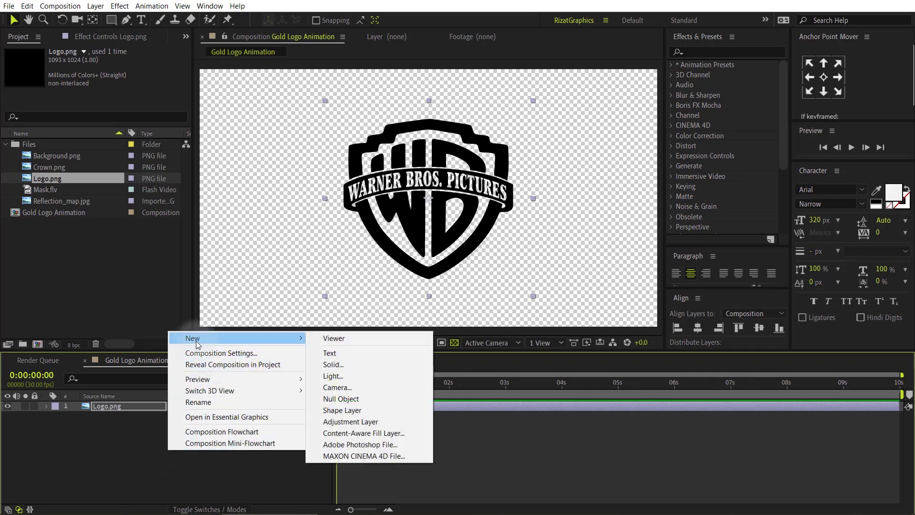
{"action": "left_click", "coordinate": [361, 421]}
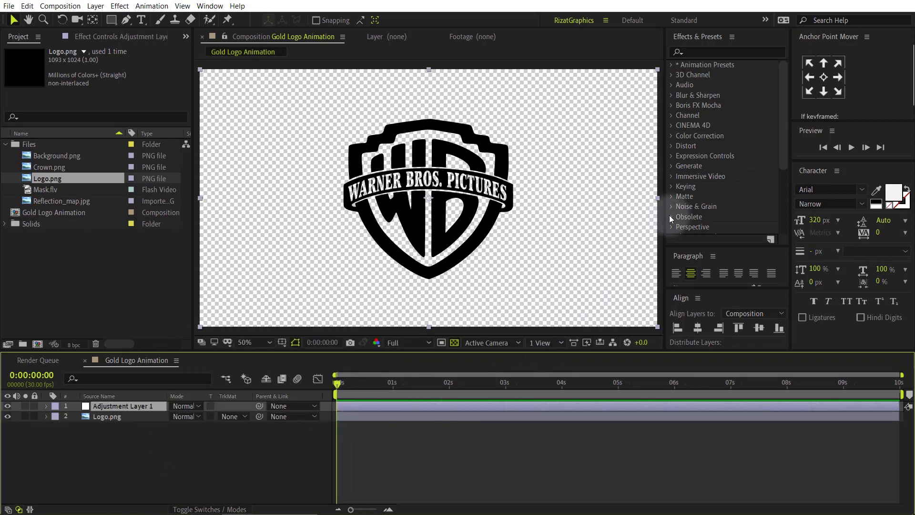
{"action": "left_click", "coordinate": [712, 52]}
{"action": "type", "text": "fill"}
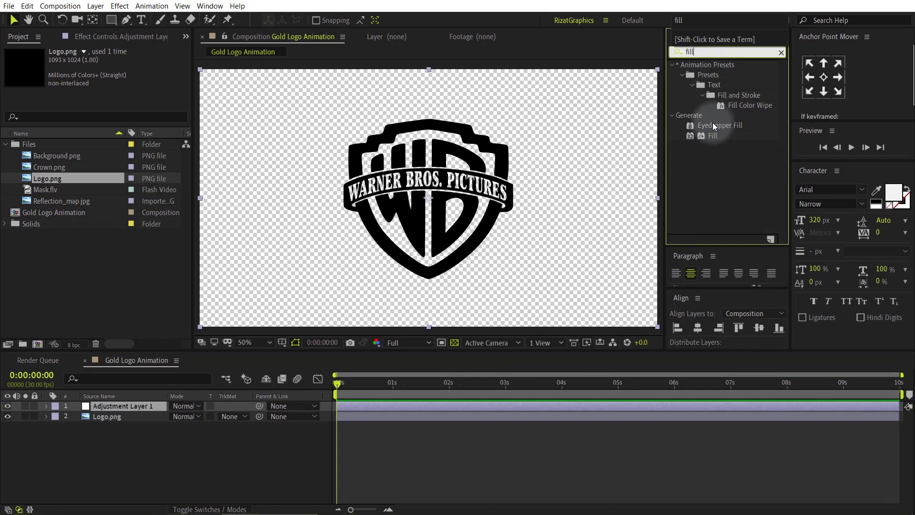
{"action": "left_click_drag", "start_coordinate": [713, 135], "coordinate": [146, 403]}
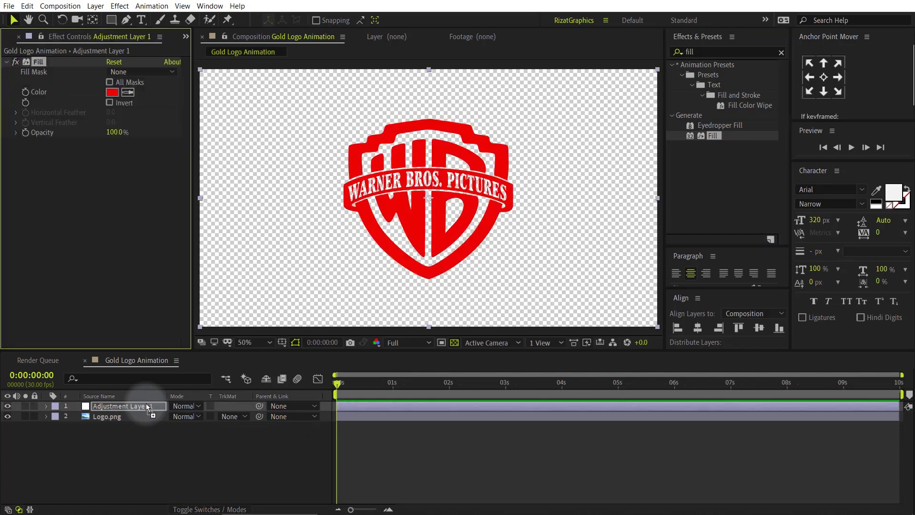
- Set the adjustment layer's Fill color to white
{"action": "left_click", "coordinate": [112, 92]}
{"action": "left_click_drag", "start_coordinate": [384, 222], "coordinate": [330, 135]}
{"action": "left_click", "coordinate": [585, 149]}
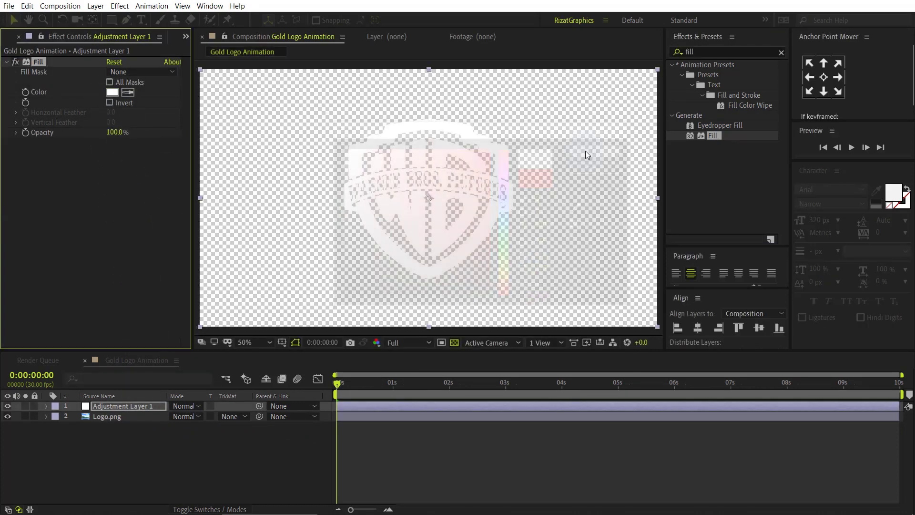
- Pre-compose the adjustment layer and Logo.png together into a new composition named Logo Here
{"action": "left_click", "coordinate": [141, 418], "text": "ctrl"}
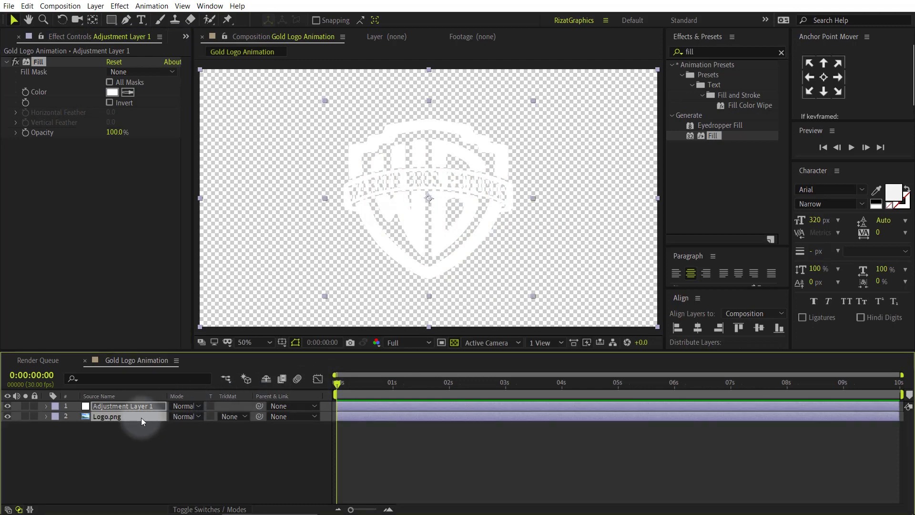
{"action": "right_click", "coordinate": [141, 417]}
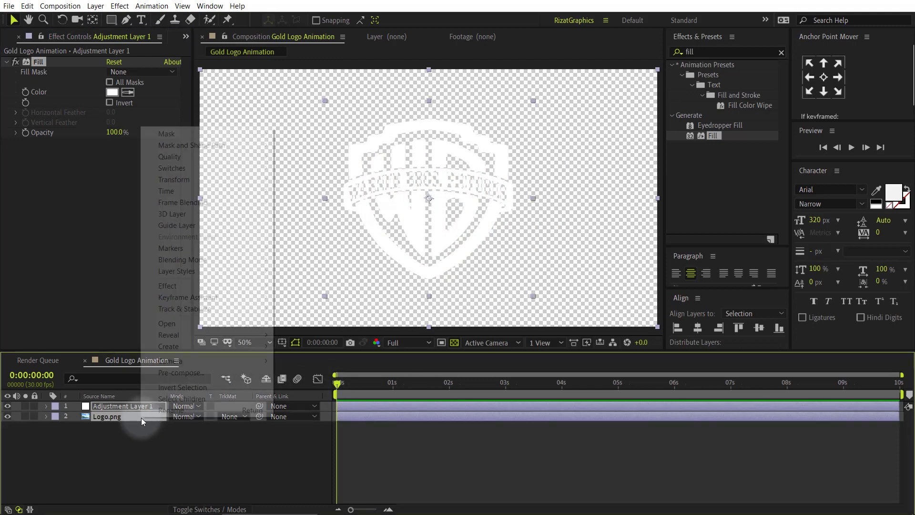
{"action": "left_click", "coordinate": [168, 374]}
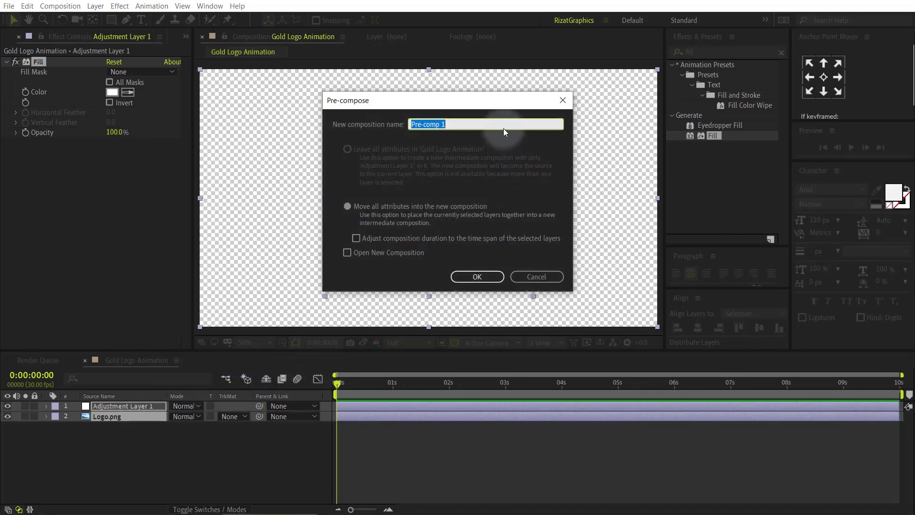
{"action": "key", "text": "BackSpace"}
{"action": "type", "text": "Logo Here"}
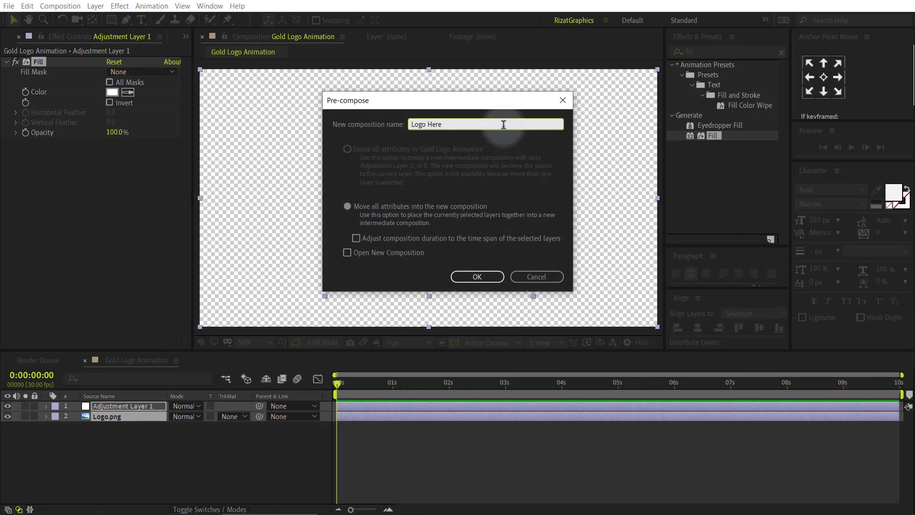
{"action": "left_click", "coordinate": [469, 275]}
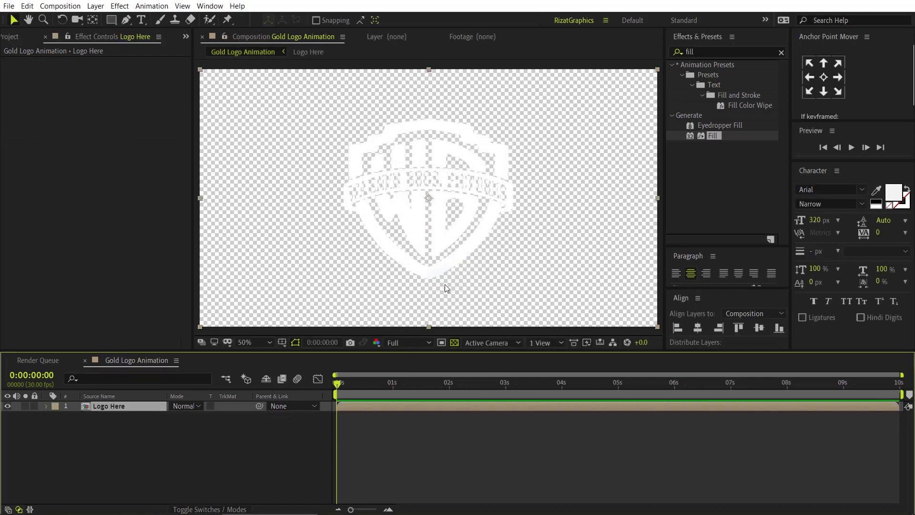
- Add Mask.flv above the Logo Here layer and play a preview of the mask animation
{"action": "left_click", "coordinate": [11, 36]}
{"action": "left_click_drag", "start_coordinate": [61, 191], "coordinate": [85, 404]}
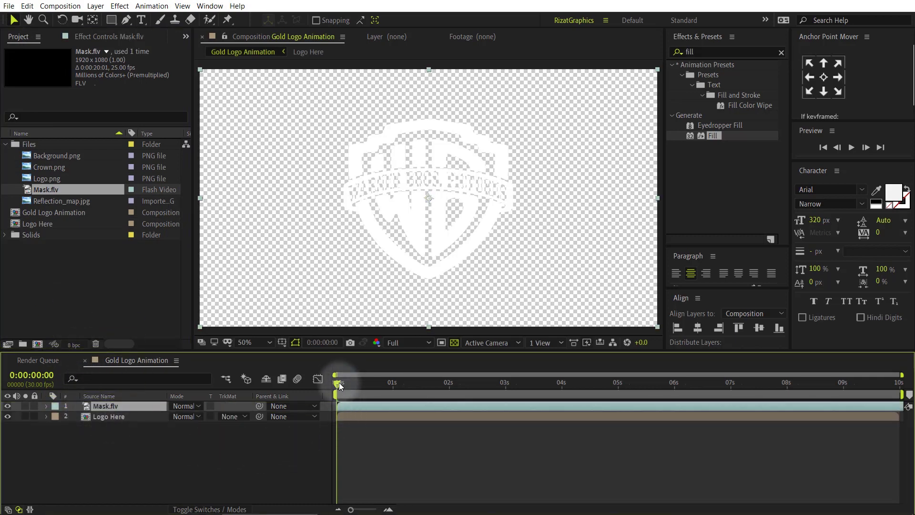
{"action": "left_click", "coordinate": [851, 148]}
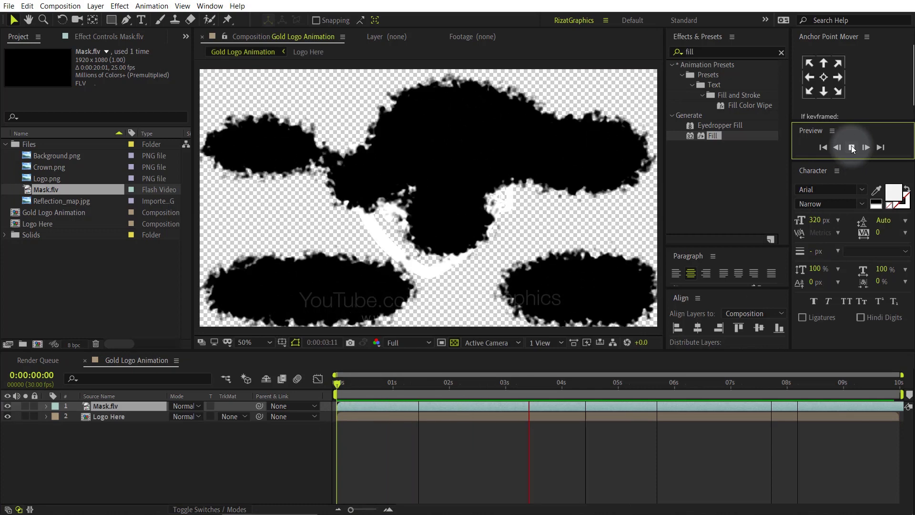
- Set the Logo Here layer's track matte to Alpha Matte "Mask.flv" and turn off the transparency grid
{"action": "mouse_move", "coordinate": [613, 382]}
{"action": "left_mouse_down"}
{"action": "mouse_move", "coordinate": [628, 379]}
{"action": "mouse_move", "coordinate": [484, 392]}
{"action": "mouse_move", "coordinate": [411, 382]}
{"action": "mouse_move", "coordinate": [561, 385]}
{"action": "mouse_move", "coordinate": [515, 395]}
{"action": "mouse_move", "coordinate": [407, 387]}
{"action": "mouse_move", "coordinate": [559, 395]}
{"action": "mouse_move", "coordinate": [608, 383]}
{"action": "mouse_move", "coordinate": [518, 384]}
{"action": "left_mouse_up"}
{"action": "left_click", "coordinate": [236, 418]}
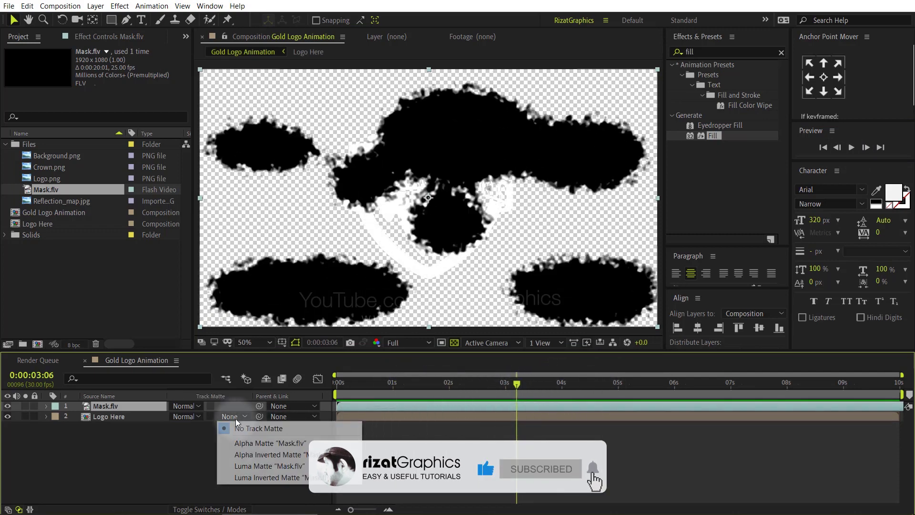
{"action": "left_click", "coordinate": [239, 443]}
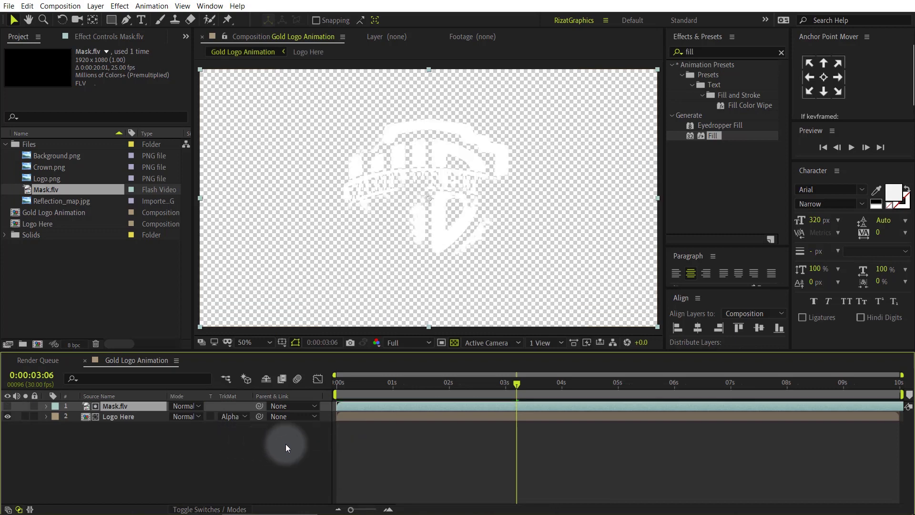
{"action": "left_click", "coordinate": [455, 344]}
- Return to the start of the timeline and pre-compose Mask.flv and Logo Here into a composition named Logo Build
{"action": "left_click_drag", "start_coordinate": [516, 385], "coordinate": [337, 389]}
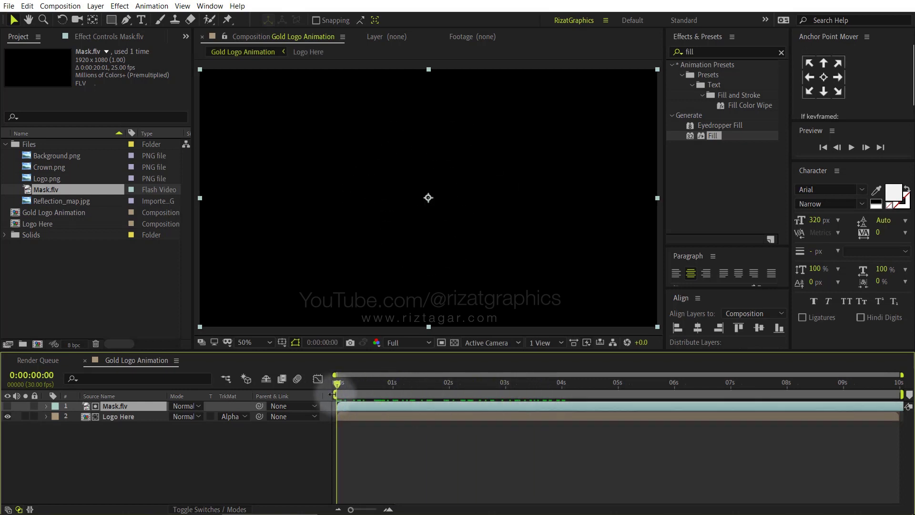
{"action": "left_click", "coordinate": [150, 416], "text": "shift"}
{"action": "right_click", "coordinate": [150, 416]}
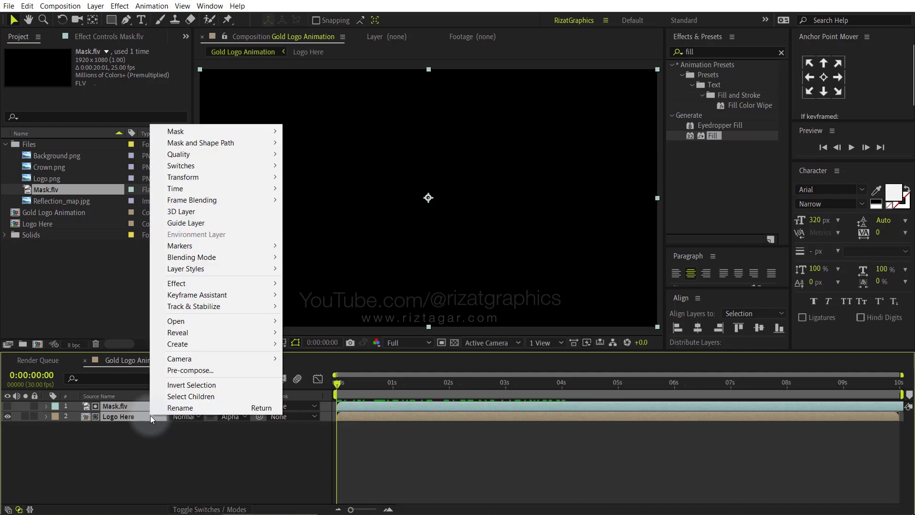
{"action": "left_click", "coordinate": [193, 370]}
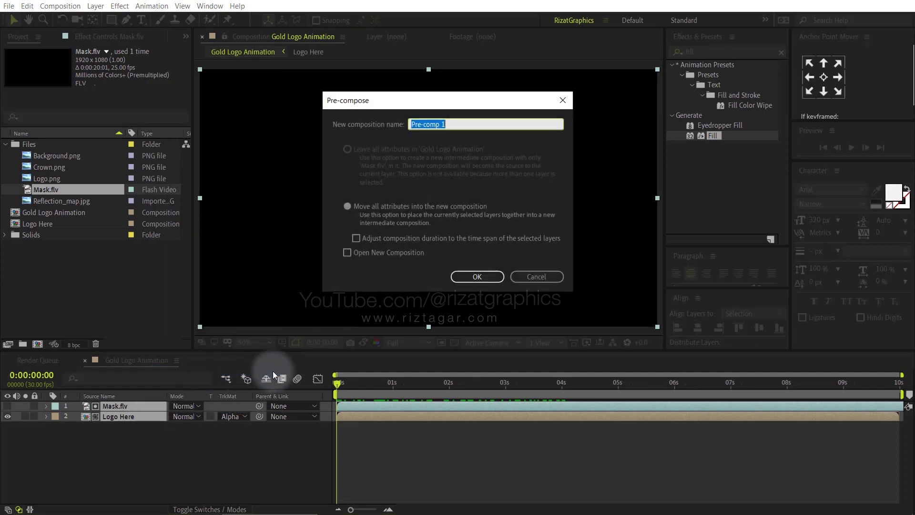
{"action": "type", "text": "Logo Build"}
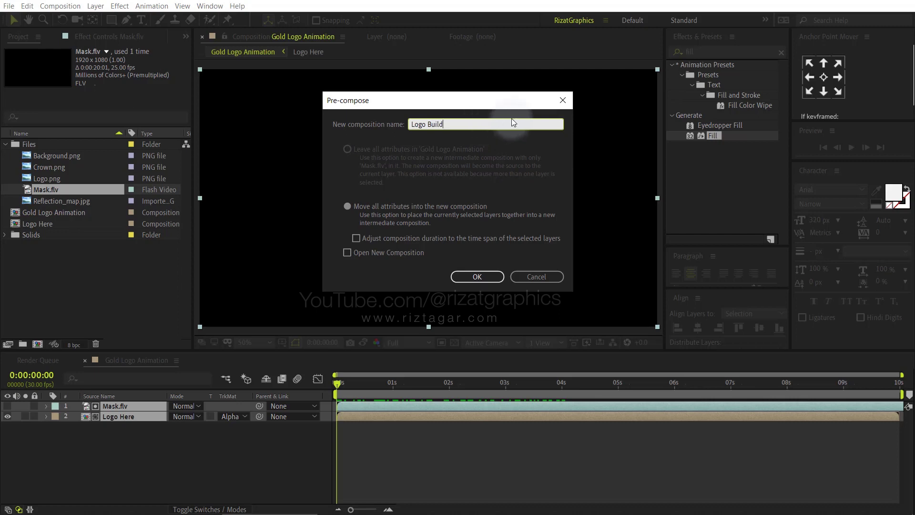
{"action": "left_click", "coordinate": [487, 277]}
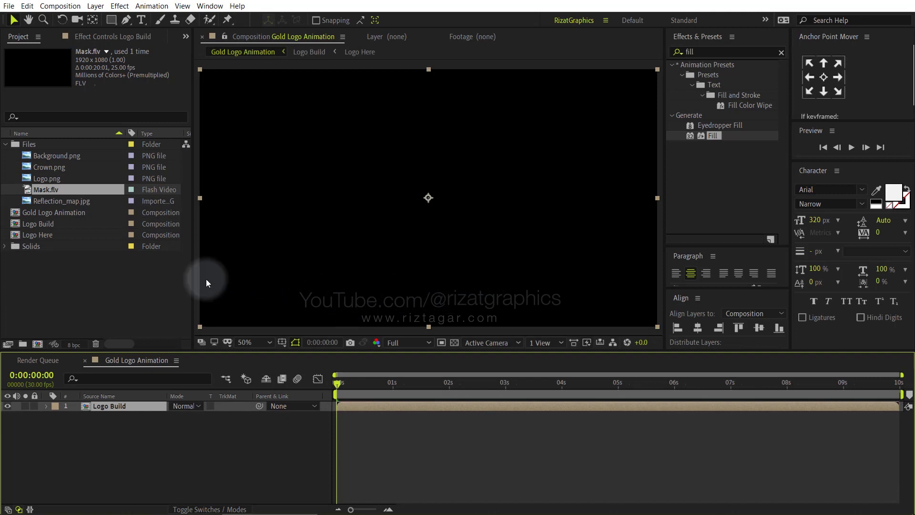
- Add Reflection_map.jpg below Logo Build and pre-compose it as Reflection_map, moving all attributes into the new composition
{"action": "left_click_drag", "start_coordinate": [76, 202], "coordinate": [88, 421]}
{"action": "right_click", "coordinate": [104, 417]}
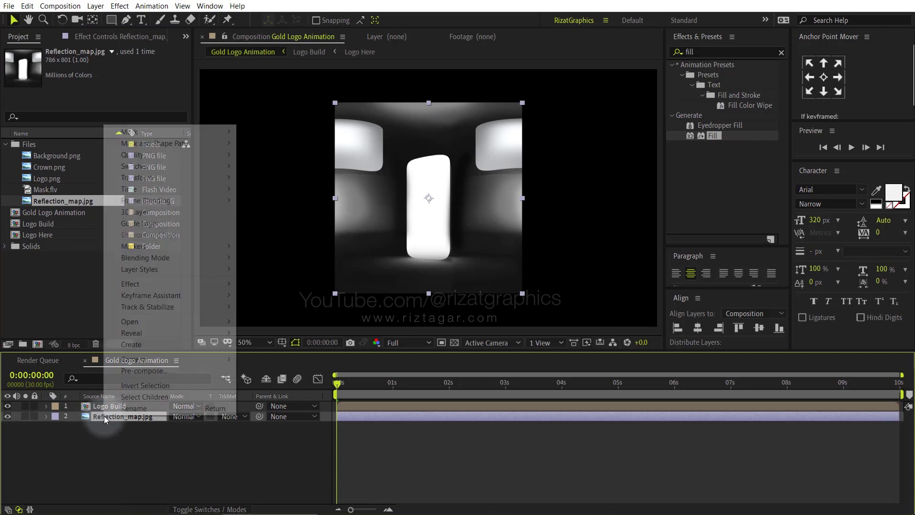
{"action": "left_click", "coordinate": [145, 371]}
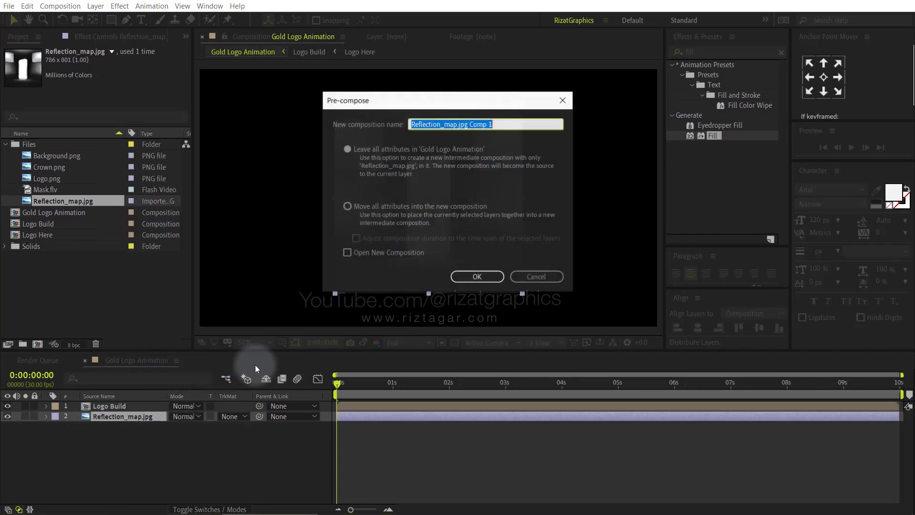
{"action": "left_click", "coordinate": [461, 125]}
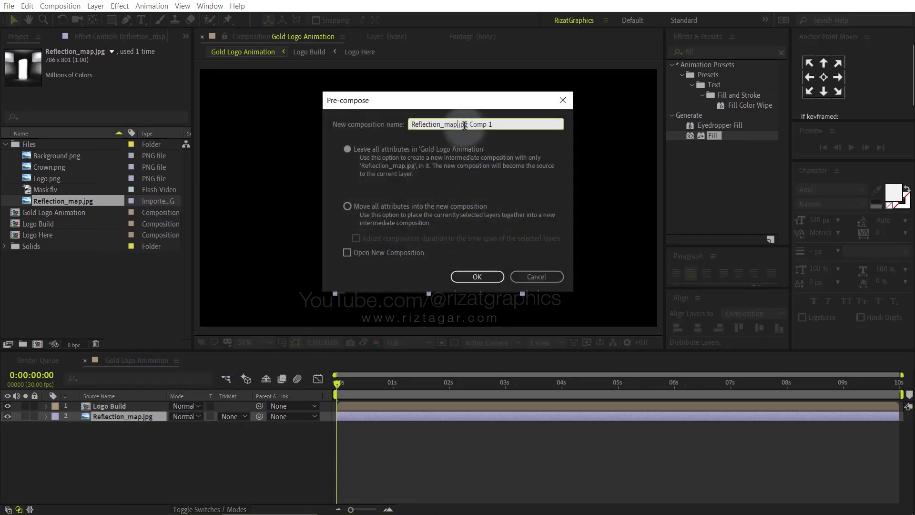
{"action": "left_click_drag", "start_coordinate": [457, 125], "coordinate": [514, 125]}
{"action": "key", "text": "BackSpace"}
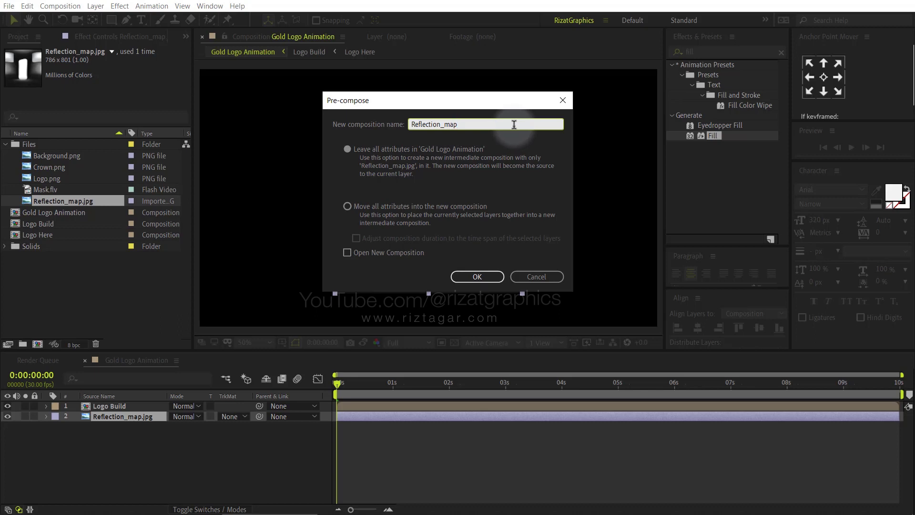
{"action": "left_click", "coordinate": [427, 207]}
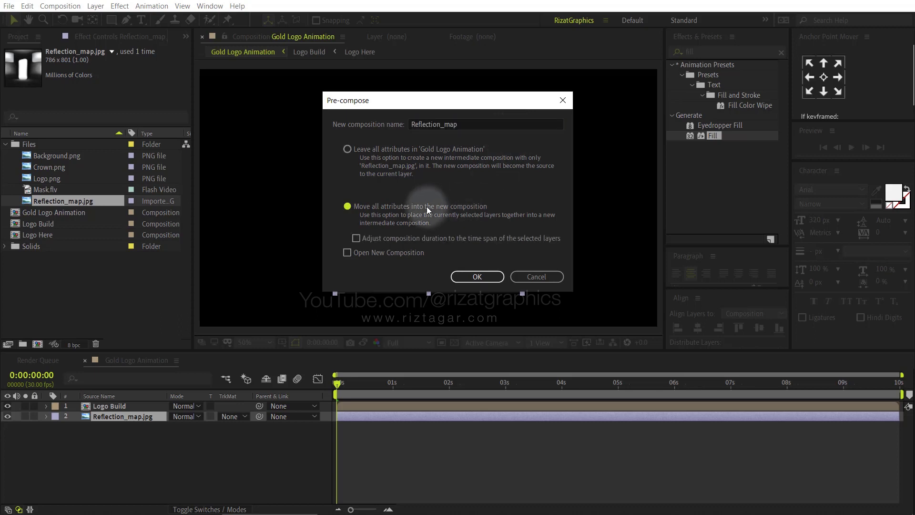
{"action": "left_click", "coordinate": [475, 276]}
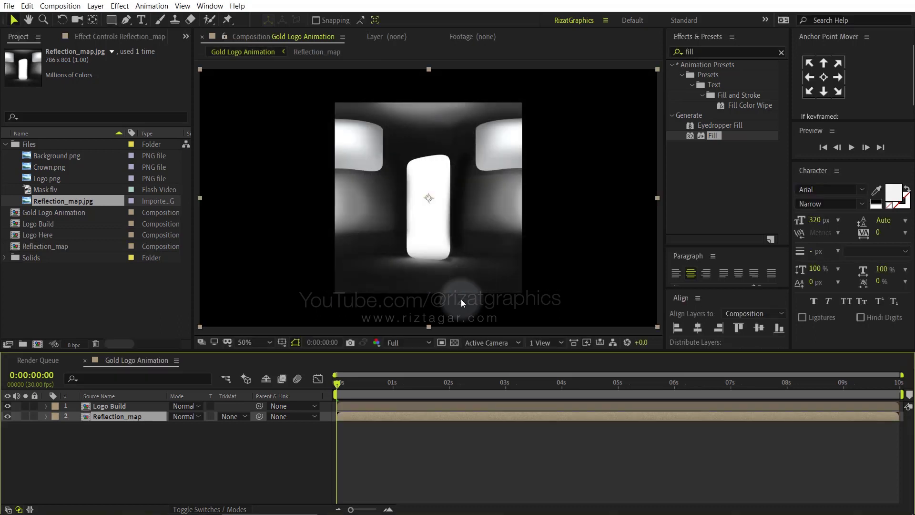
- Open the Reflection_map composition and set the Reflection_map.jpg layer's scale to 50%
{"action": "double_click", "coordinate": [143, 414]}
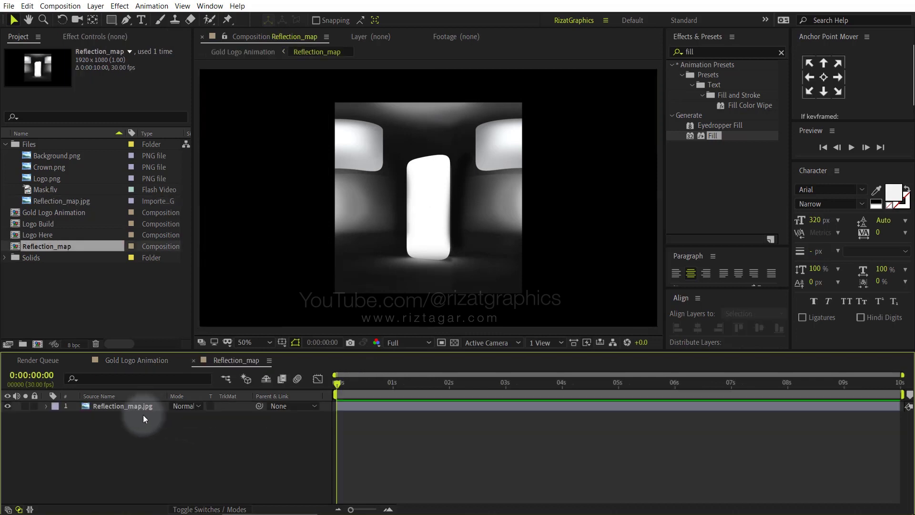
{"action": "left_click", "coordinate": [136, 407]}
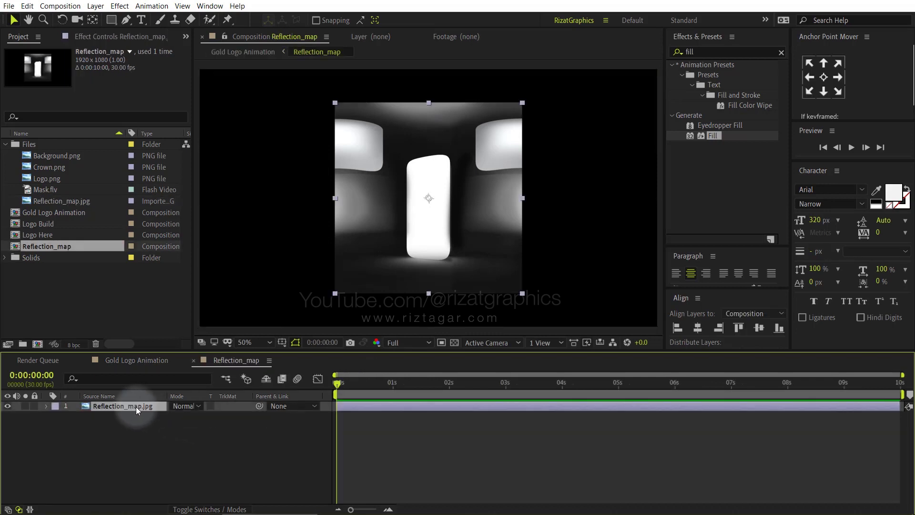
{"action": "key", "text": "s"}
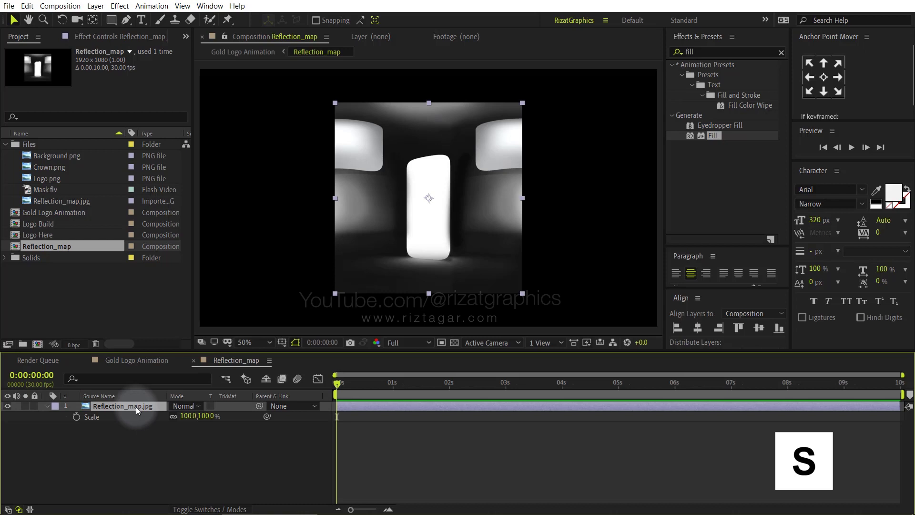
{"action": "left_click", "coordinate": [188, 416]}
{"action": "type", "text": "50"}
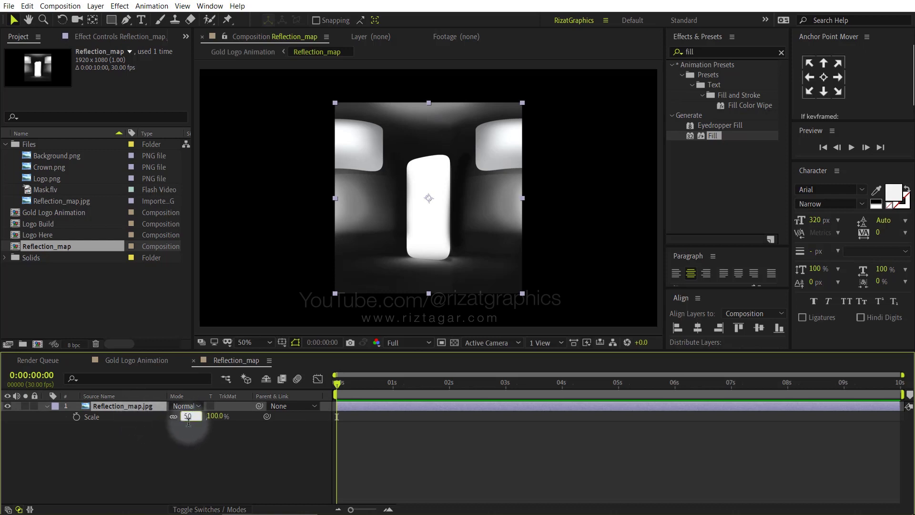
{"action": "key", "text": "Return"}
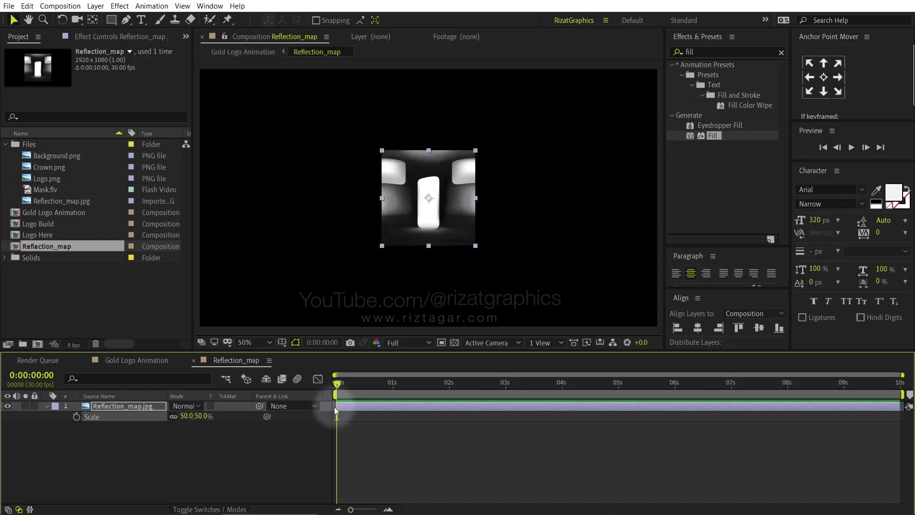
- Find the Motion Tile effect and apply it to the Reflection_map.jpg layer
{"action": "left_click", "coordinate": [709, 51]}
{"action": "key", "text": "BackSpace"}
{"action": "key", "text": "BackSpace"}
{"action": "key", "text": "BackSpace"}
{"action": "key", "text": "BackSpace"}
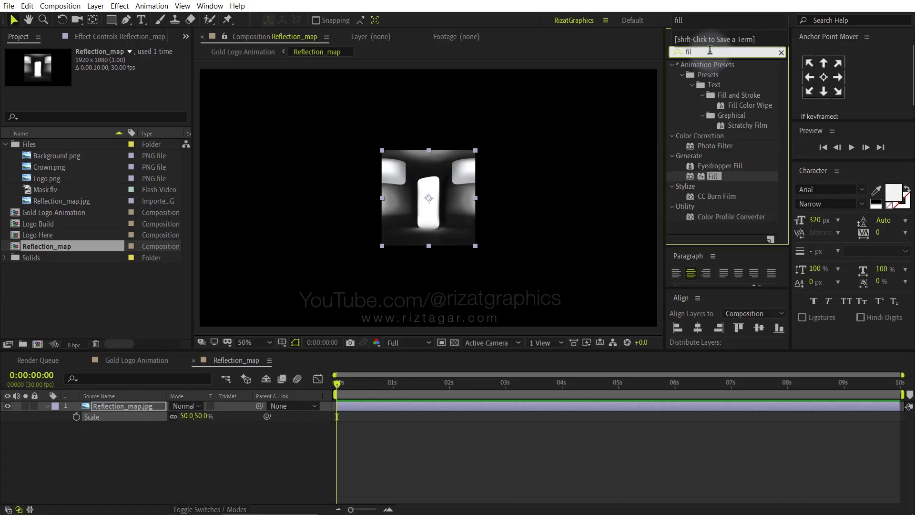
{"action": "type", "text": "motion"}
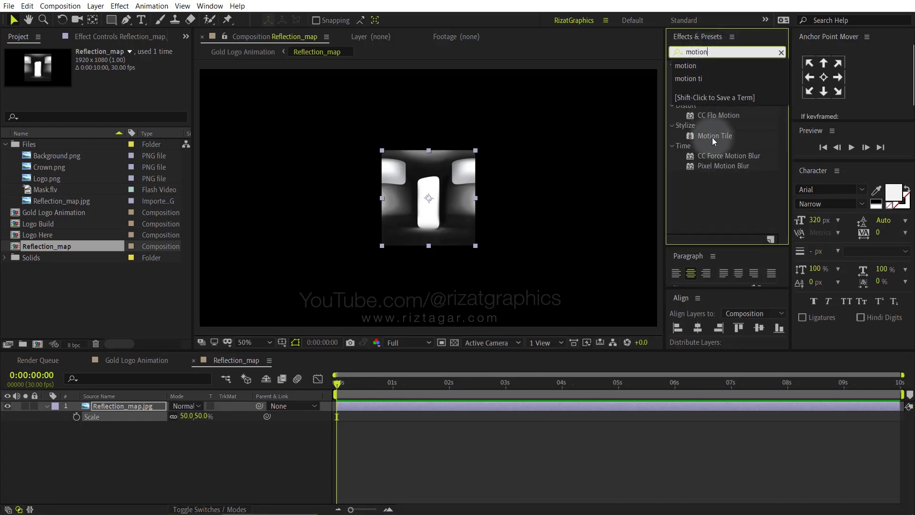
{"action": "left_click_drag", "start_coordinate": [714, 135], "coordinate": [437, 218]}
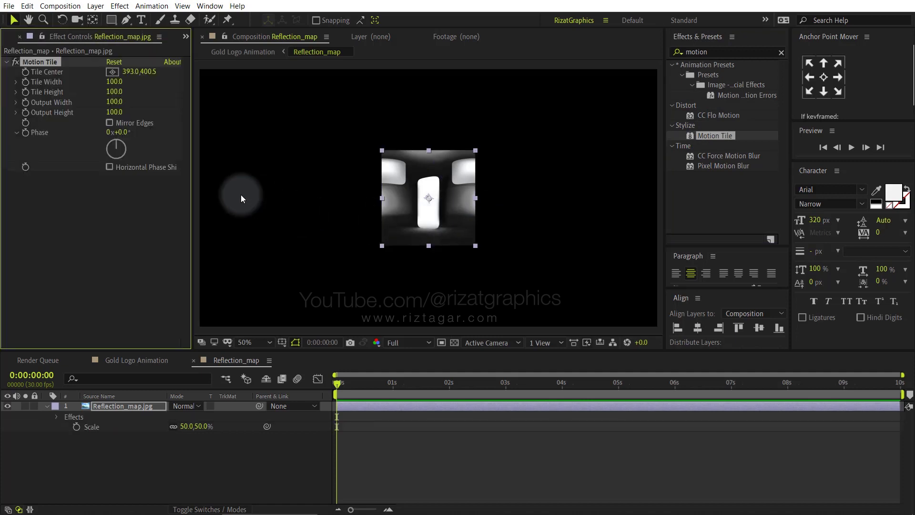
- Set Motion Tile's Output Width and Output Height to 1000 and enable Mirror Edges
{"action": "left_click_drag", "start_coordinate": [116, 101], "coordinate": [137, 102]}
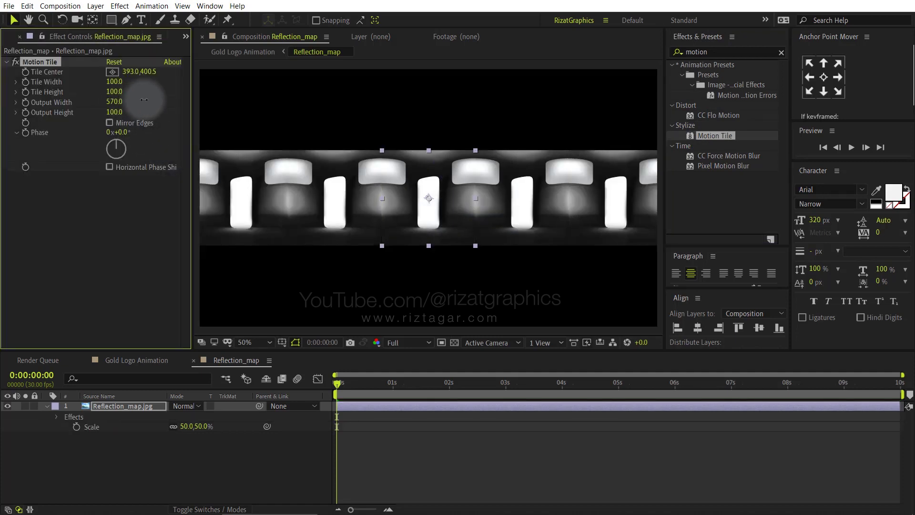
{"action": "left_click", "coordinate": [127, 102]}
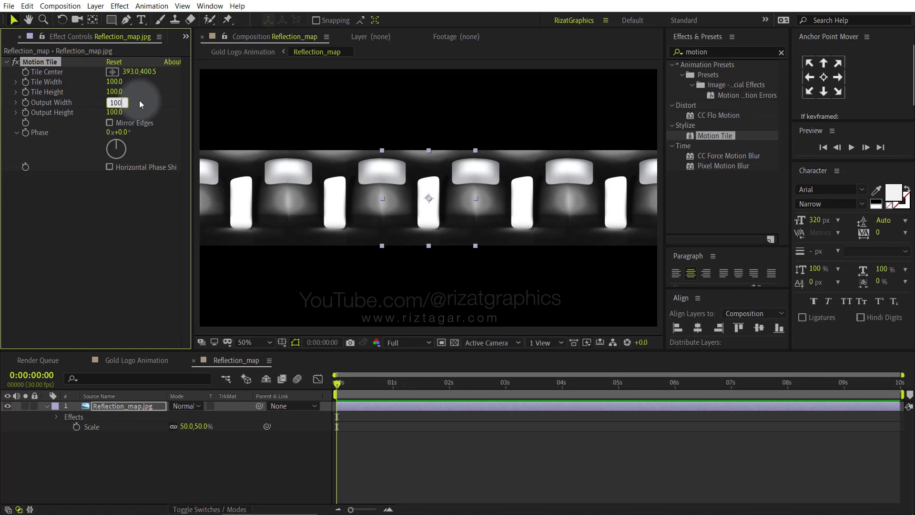
{"action": "left_click", "coordinate": [121, 113]}
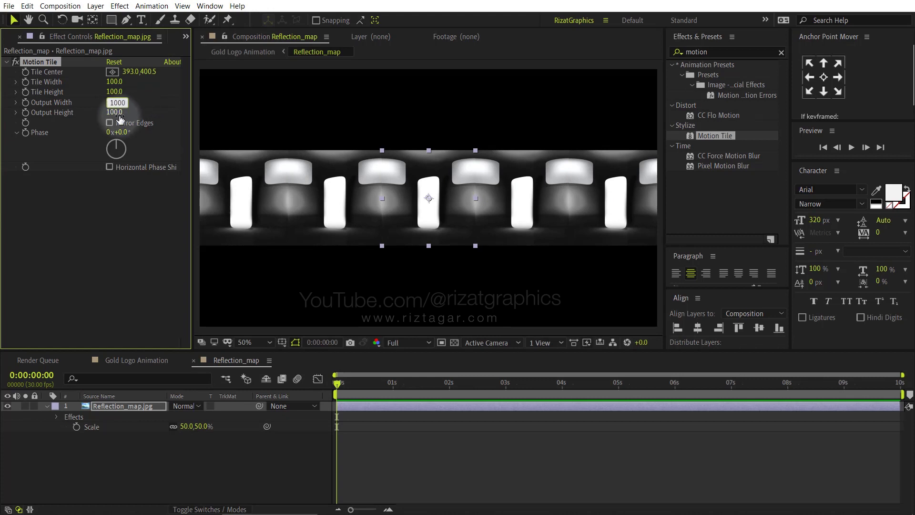
{"action": "type", "text": "1000"}
{"action": "key", "text": "Return"}
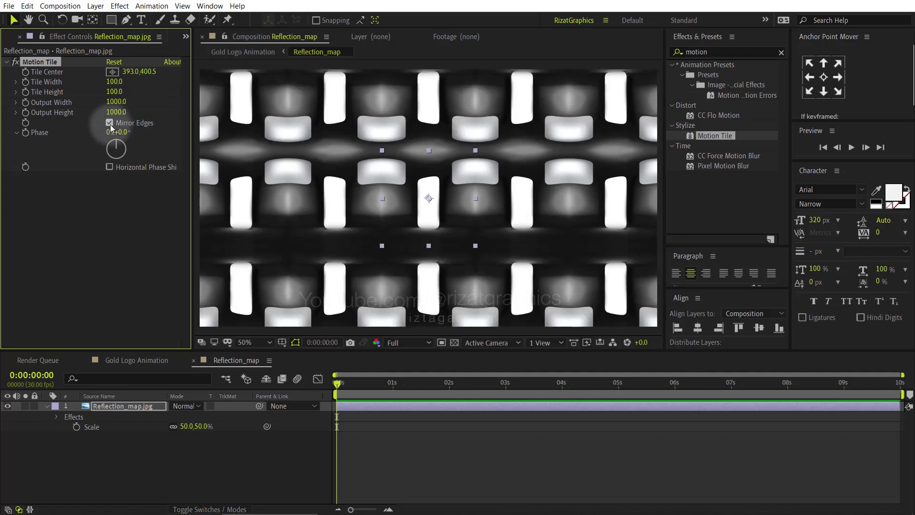
- Keyframe Motion Tile's Tile Center at the timeline start, and shift it horizontally to about 2961, 400.5 at the last frame
{"action": "left_click", "coordinate": [335, 385]}
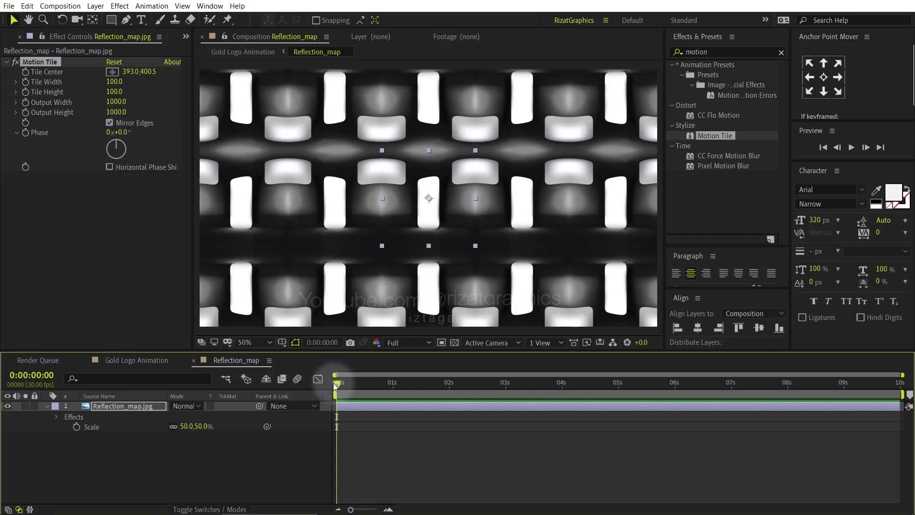
{"action": "left_click", "coordinate": [26, 72]}
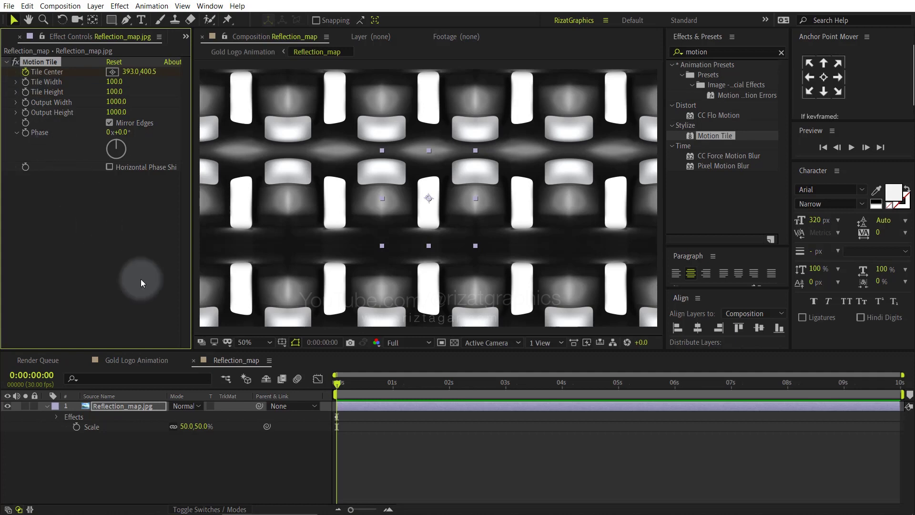
{"action": "left_click", "coordinate": [898, 382]}
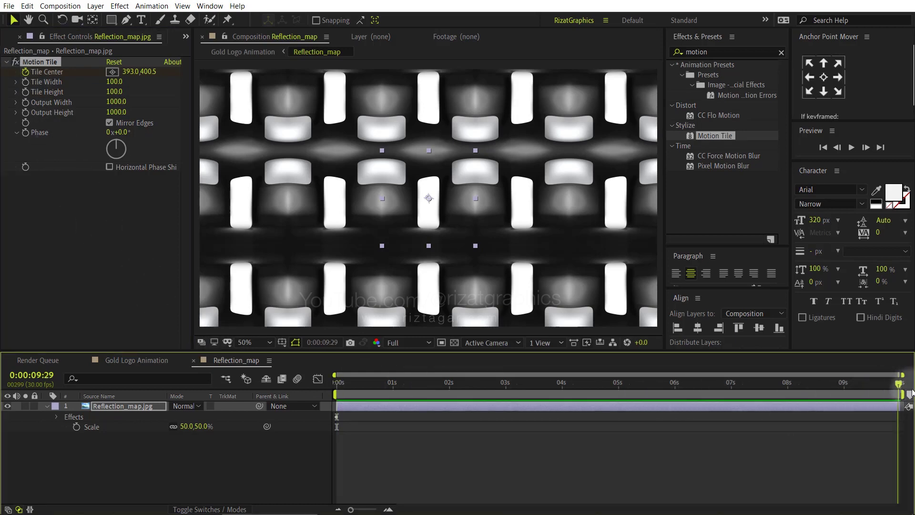
{"action": "key", "text": "comma"}
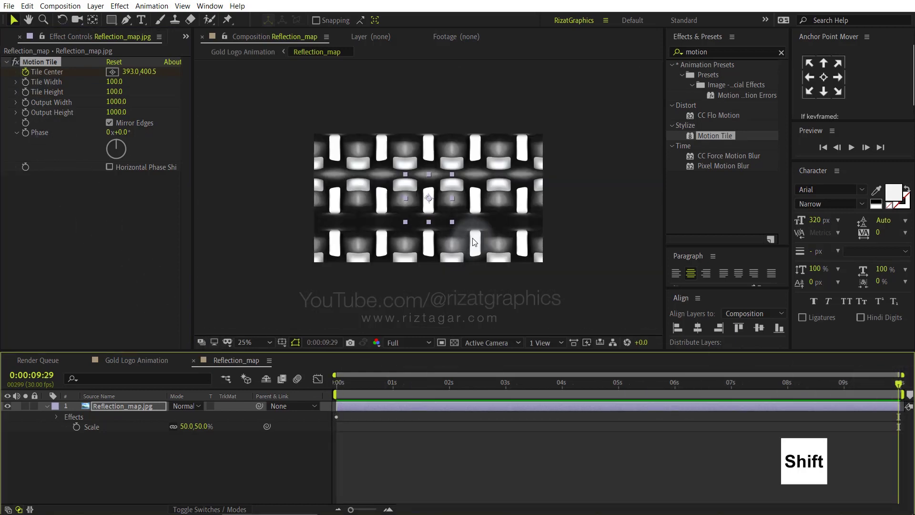
{"action": "left_click_drag", "start_coordinate": [430, 202], "coordinate": [583, 211]}
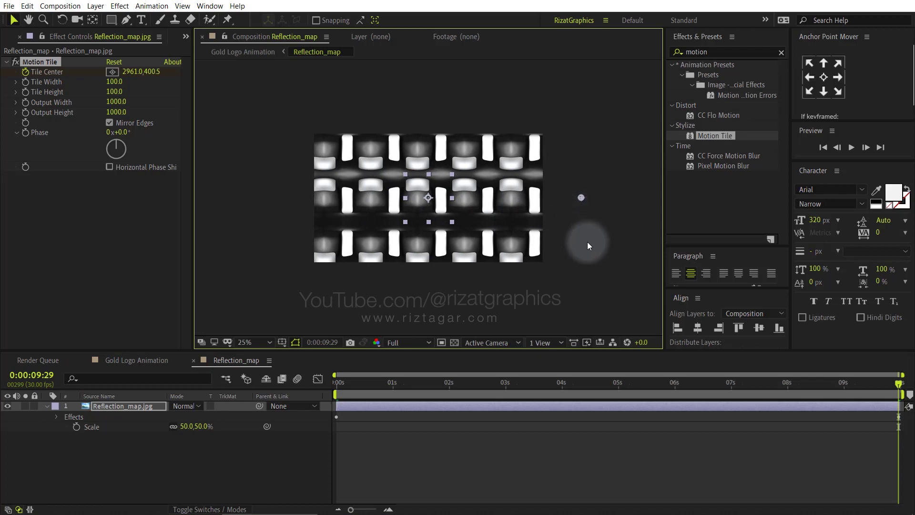
- Reveal the layer's Tile Center keyframes and apply Easy Ease to both of them
{"action": "left_click", "coordinate": [364, 406]}
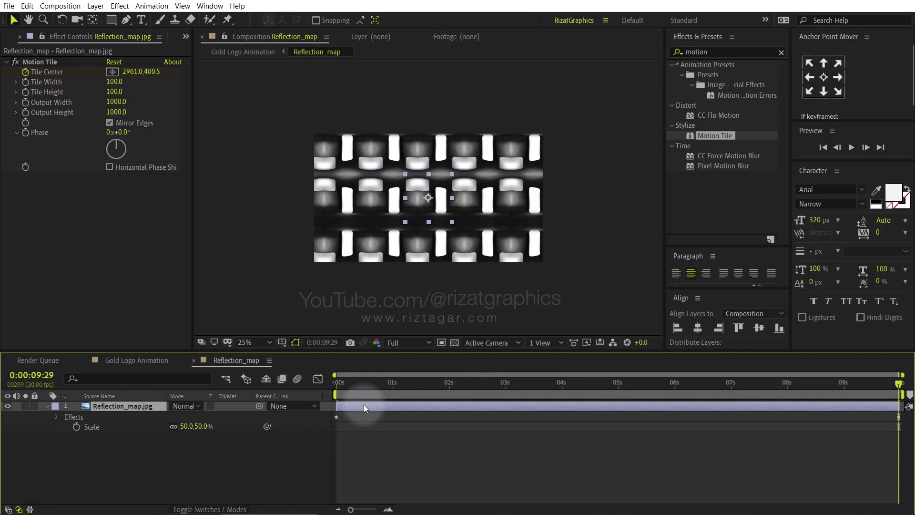
{"action": "key", "text": "u"}
{"action": "left_click_drag", "start_coordinate": [332, 423], "coordinate": [901, 432]}
{"action": "right_click", "coordinate": [901, 431]}
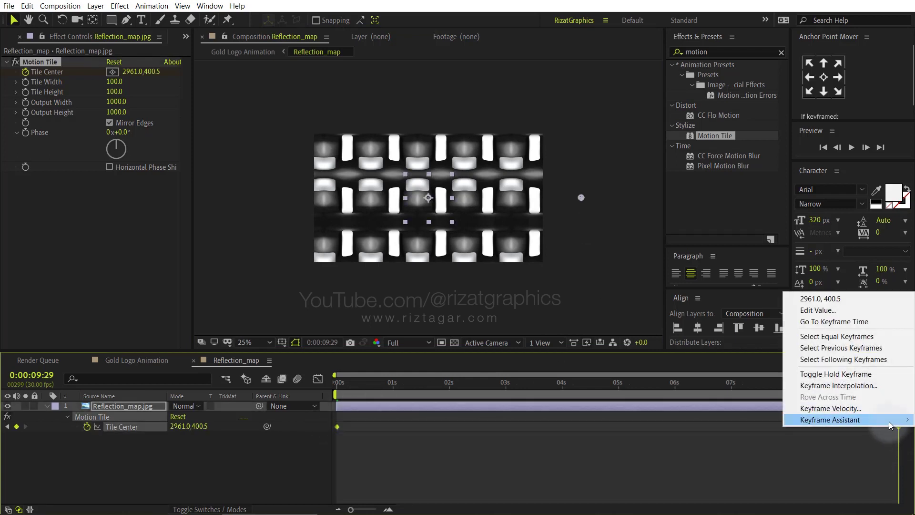
{"action": "mouse_move", "coordinate": [839, 420]}
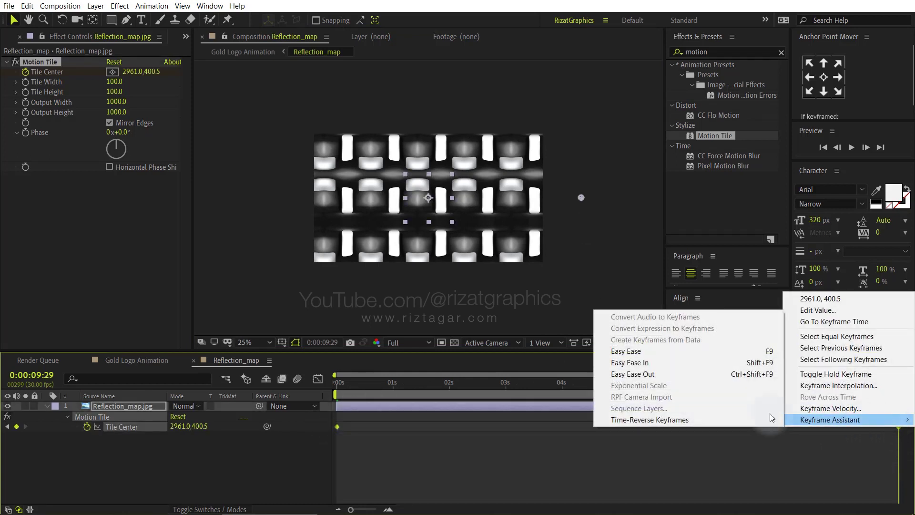
{"action": "left_click", "coordinate": [687, 353]}
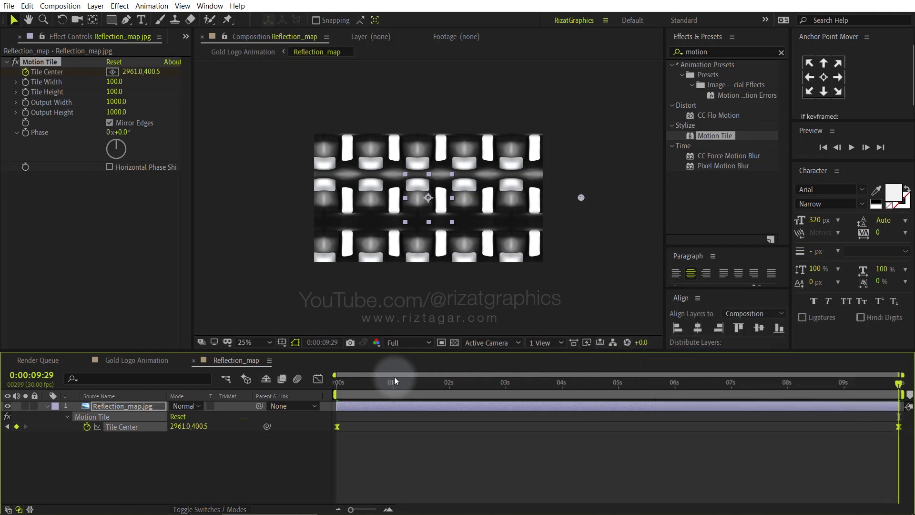
- Set the viewer resolution to Quarter, preview the moving reflection pattern from the start, and return to the first frame
{"action": "left_click_drag", "start_coordinate": [362, 382], "coordinate": [325, 385]}
{"action": "key", "text": "period"}
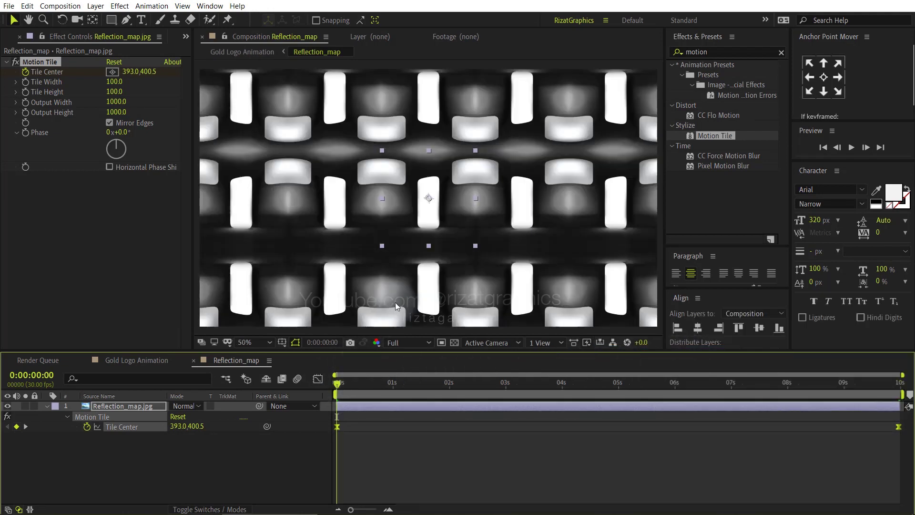
{"action": "left_click", "coordinate": [396, 343]}
{"action": "left_click", "coordinate": [398, 411]}
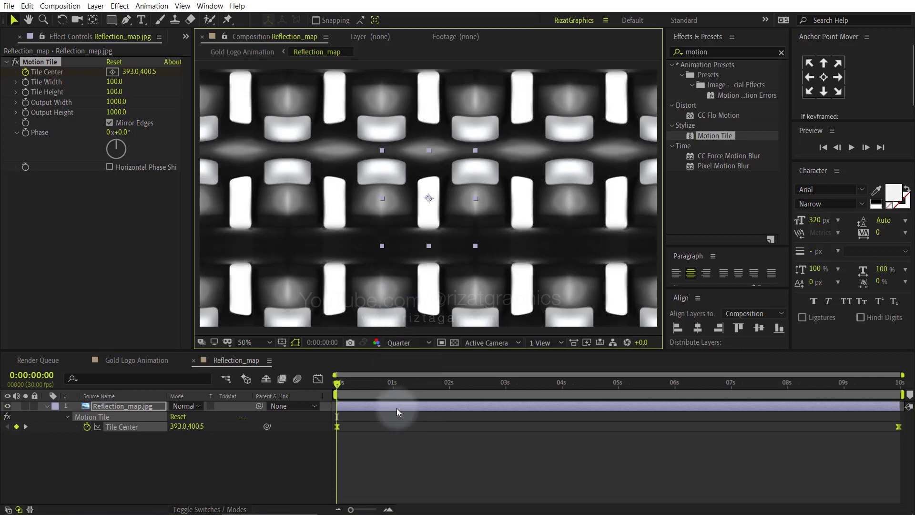
{"action": "left_click", "coordinate": [852, 149]}
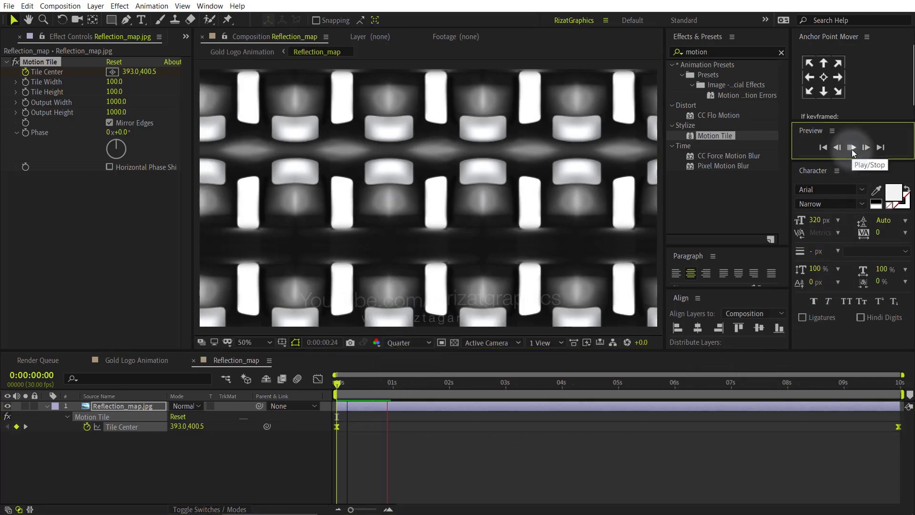
{"action": "left_click_drag", "start_coordinate": [735, 381], "coordinate": [305, 385]}
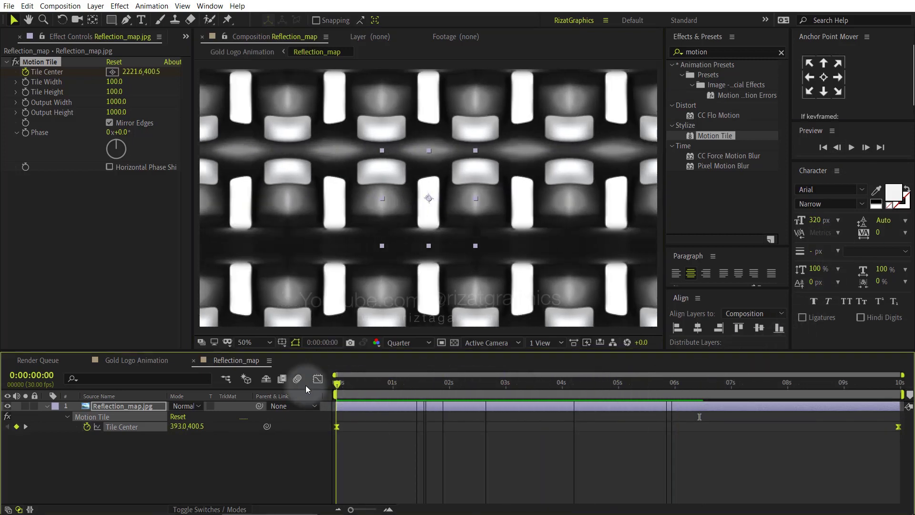
- In the Gold Logo Animation composition, add Logo Here below Reflection_map, hide it, and select the Reflection_map layer
{"action": "left_click", "coordinate": [154, 363]}
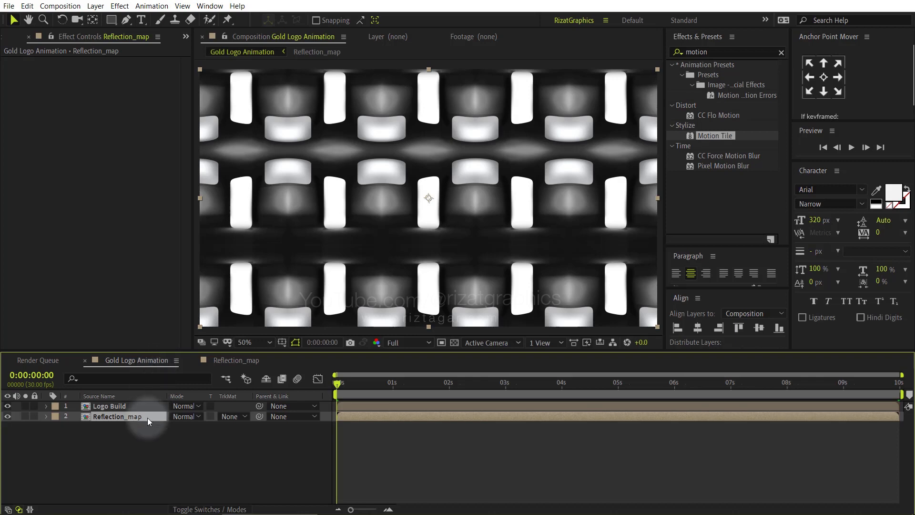
{"action": "left_click", "coordinate": [5, 41]}
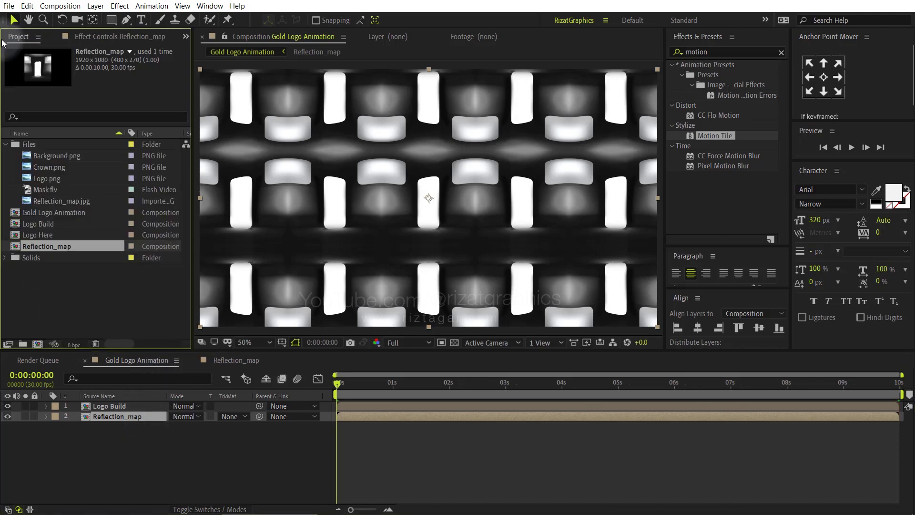
{"action": "left_click", "coordinate": [51, 237]}
{"action": "left_click_drag", "start_coordinate": [67, 251], "coordinate": [79, 430]}
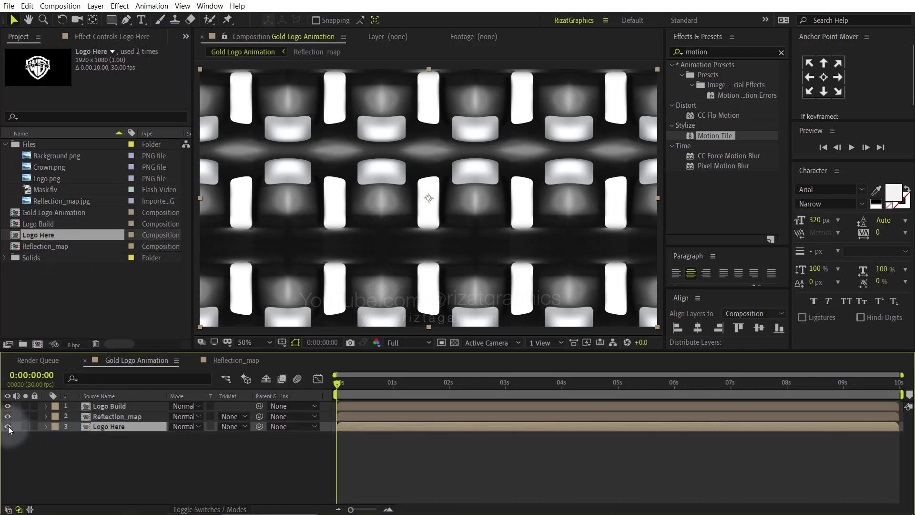
{"action": "left_click", "coordinate": [7, 426]}
{"action": "left_click", "coordinate": [137, 416]}
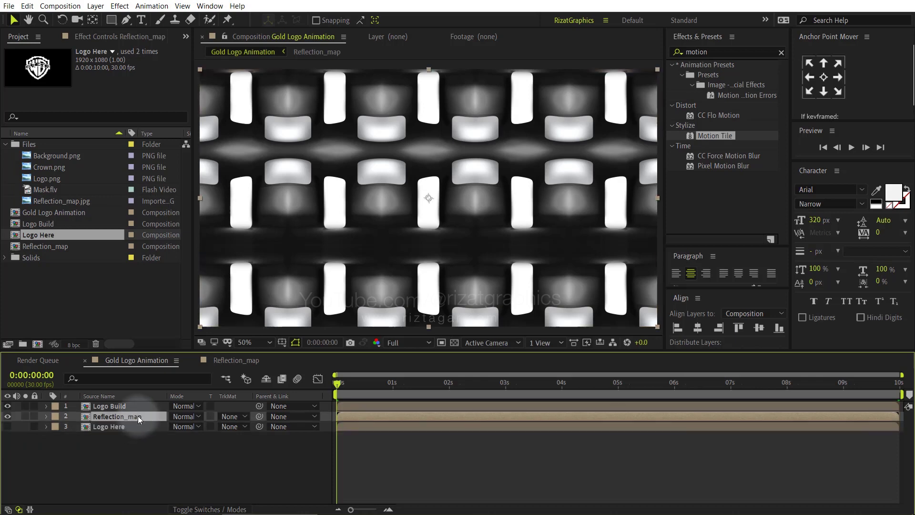
- Set Reflection_map's track matte to Alpha Matte "Logo Build" and move the current time to 0:00:05:01
{"action": "left_click", "coordinate": [237, 416]}
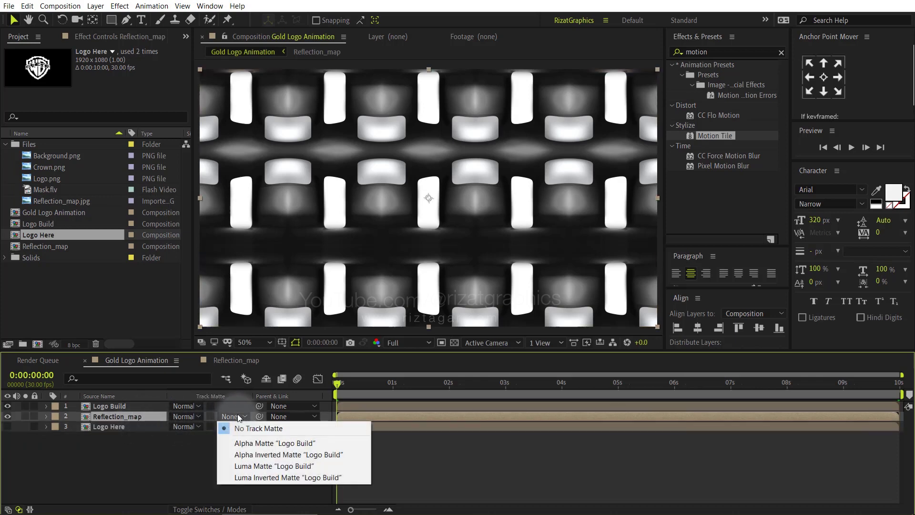
{"action": "left_click", "coordinate": [246, 443]}
{"action": "left_click", "coordinate": [573, 389]}
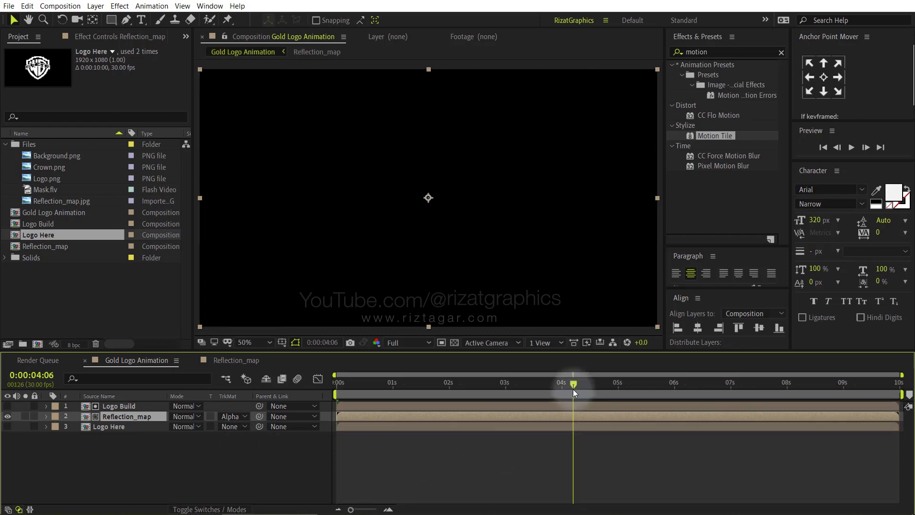
{"action": "left_click_drag", "start_coordinate": [574, 387], "coordinate": [620, 386]}
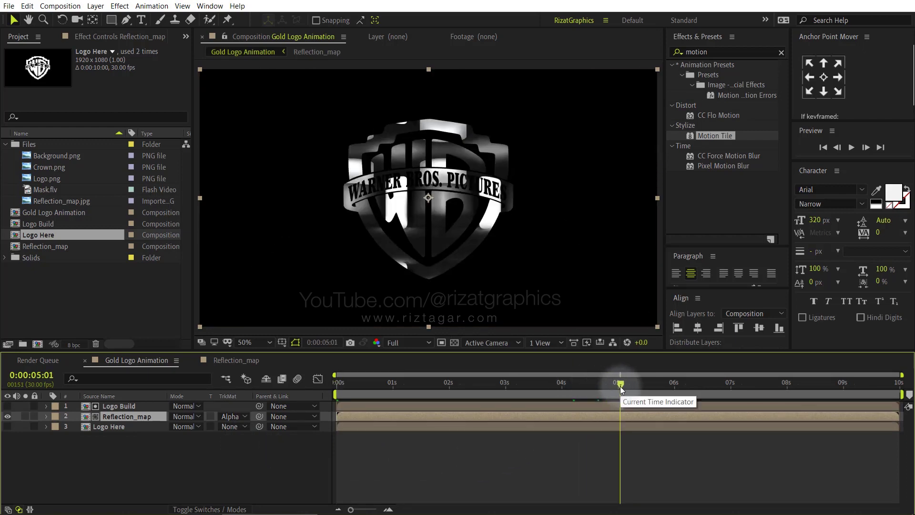
- Find the CC Glass effect by searching for "CC G" and apply it to the Reflection_map layer
{"action": "left_click", "coordinate": [737, 52]}
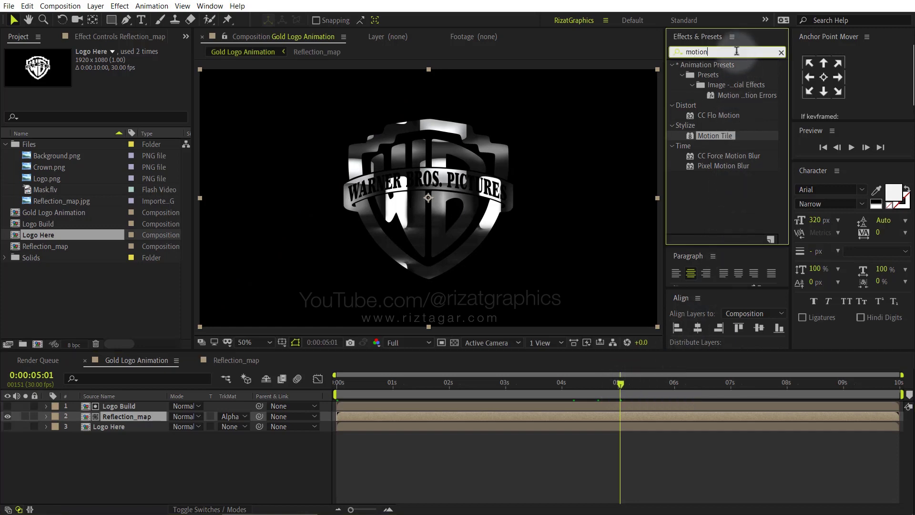
{"action": "key", "text": "BackSpace"}
{"action": "key", "text": "BackSpace"}
{"action": "key", "text": "BackSpace"}
{"action": "key", "text": "BackSpace"}
{"action": "key", "text": "BackSpace"}
{"action": "type", "text": "c"}
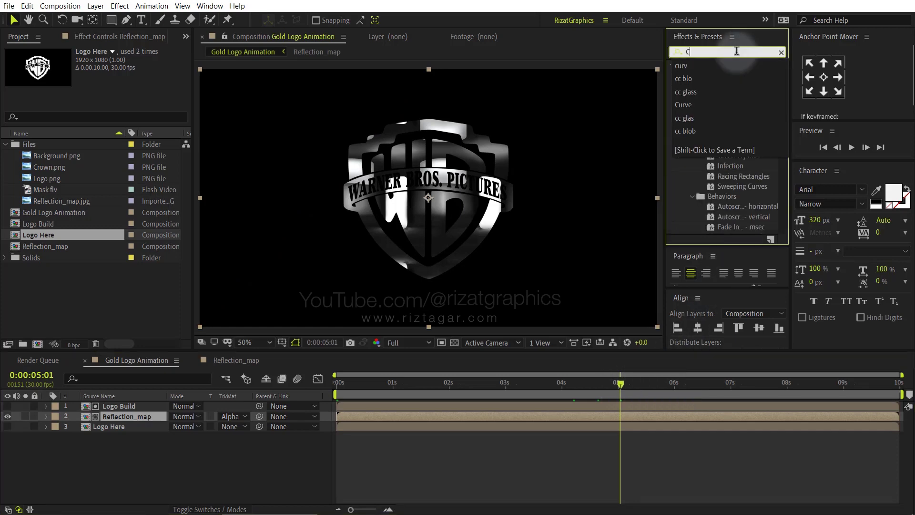
{"action": "type", "text": "C G"}
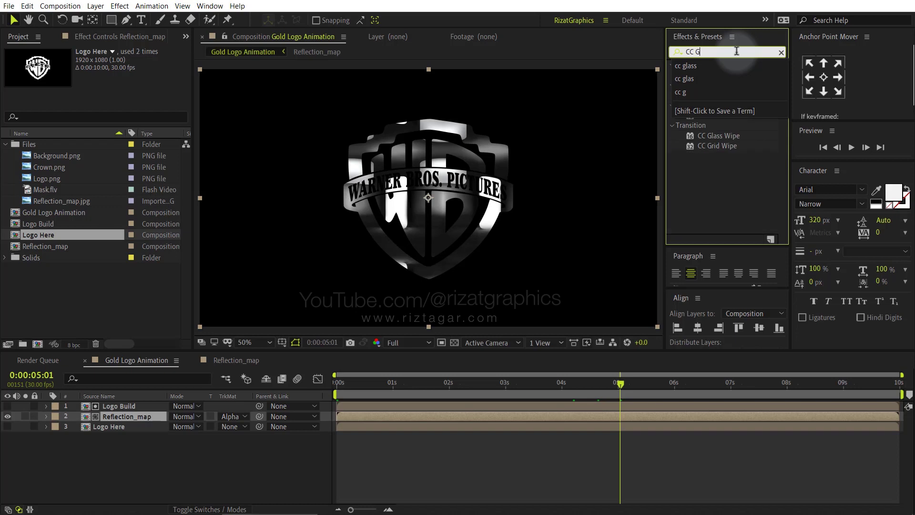
{"action": "left_click", "coordinate": [715, 115]}
{"action": "mouse_move", "coordinate": [715, 115]}
{"action": "left_mouse_down"}
{"action": "mouse_move", "coordinate": [643, 184]}
{"action": "mouse_move", "coordinate": [374, 266]}
{"action": "mouse_move", "coordinate": [156, 415]}
{"action": "left_mouse_up"}
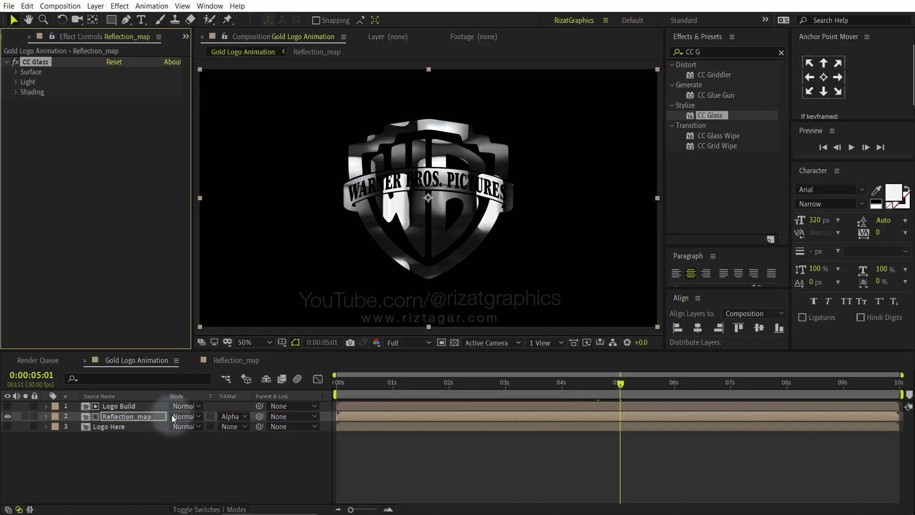
- In CC Glass's Surface settings, use Logo Here as Bump Map with Softness 50, Height -50 and Displacement -445
{"action": "left_click", "coordinate": [16, 72]}
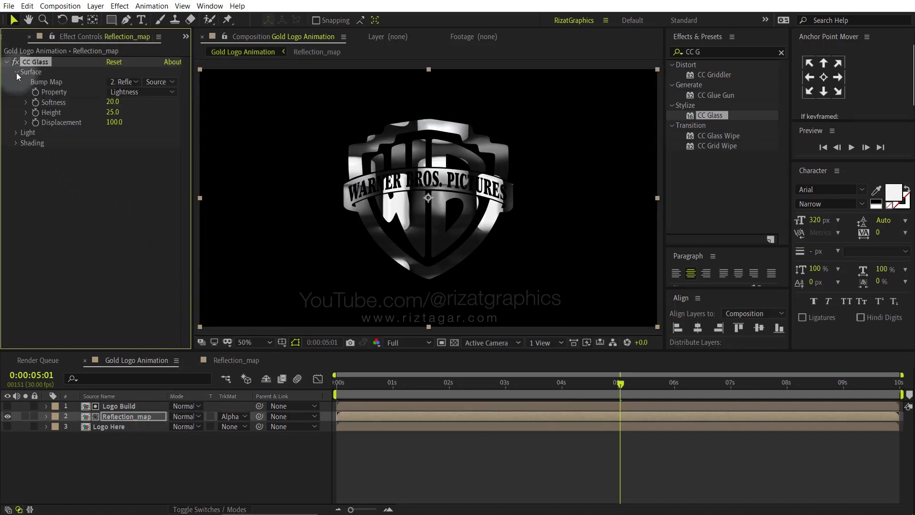
{"action": "left_click", "coordinate": [134, 82]}
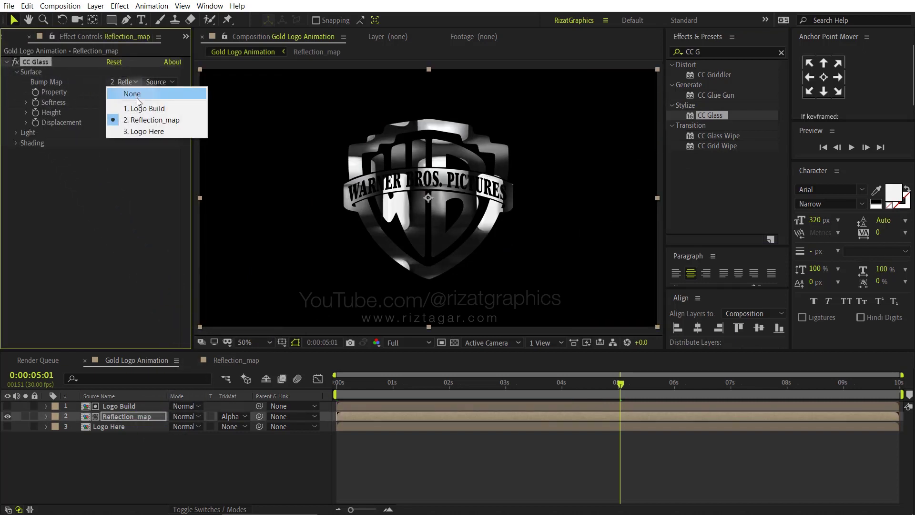
{"action": "left_click", "coordinate": [169, 132]}
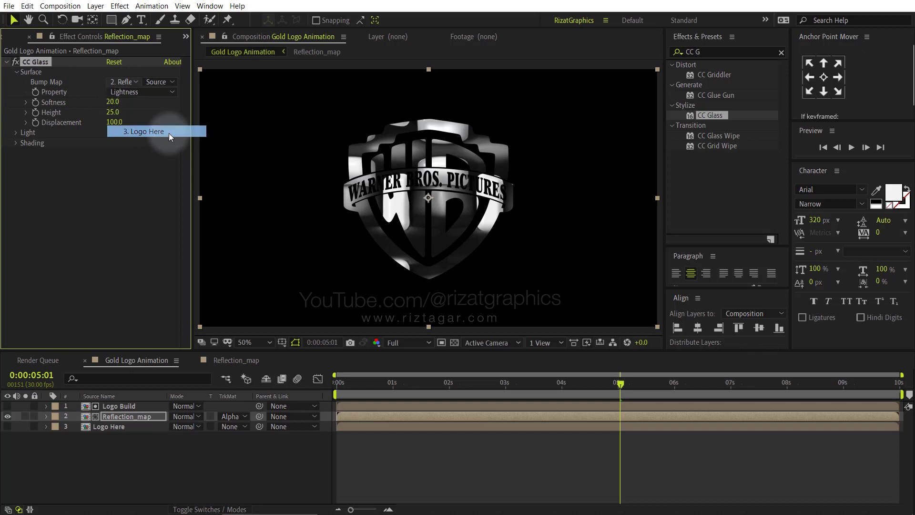
{"action": "left_click", "coordinate": [113, 102]}
{"action": "type", "text": "50"}
{"action": "key", "text": "Return"}
{"action": "left_click", "coordinate": [113, 112]}
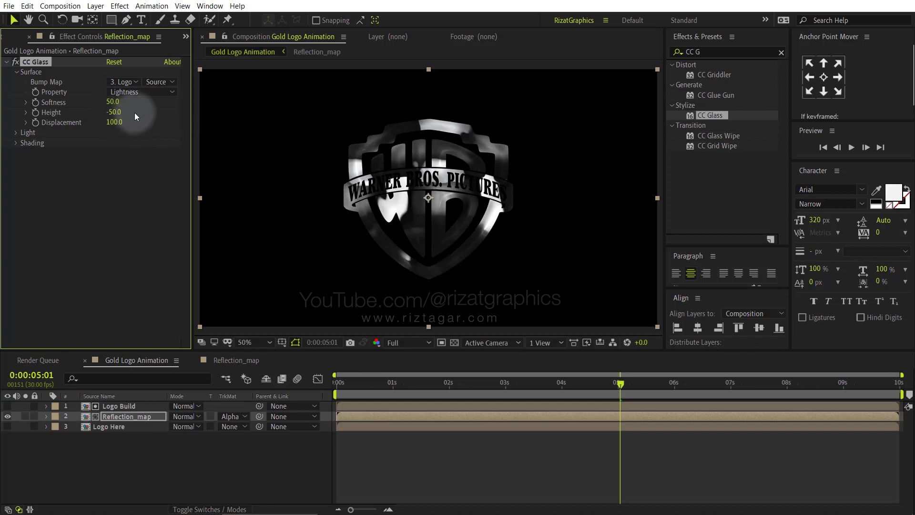
{"action": "left_click", "coordinate": [116, 123]}
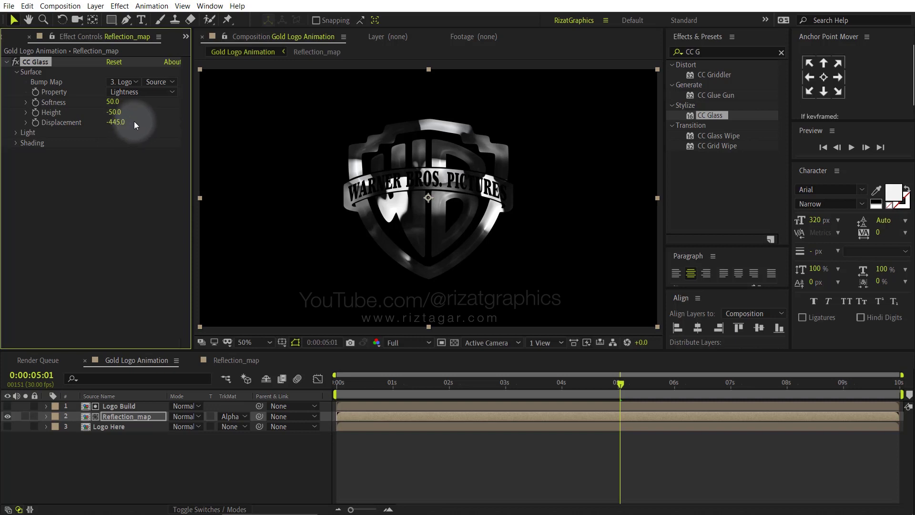
- Set CC Glass's Light Type to Point Light
{"action": "left_click", "coordinate": [18, 133]}
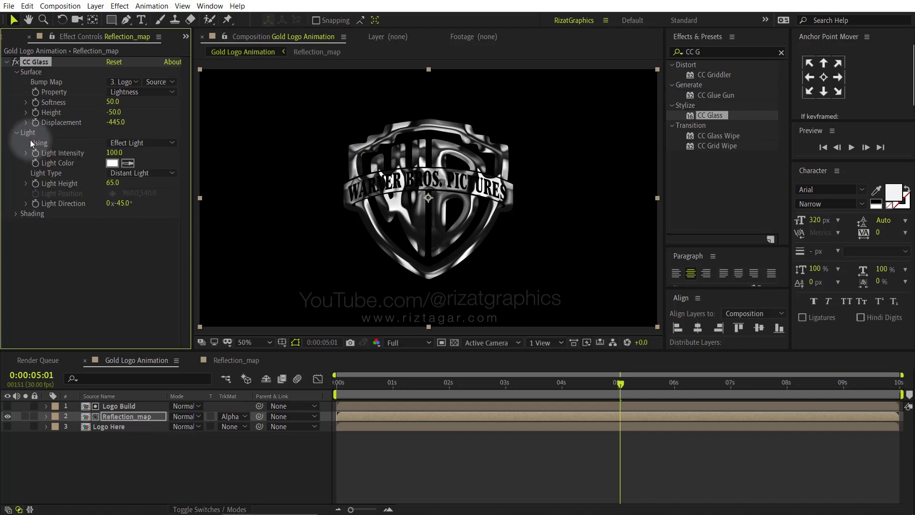
{"action": "left_click", "coordinate": [148, 173]}
{"action": "left_click", "coordinate": [153, 194]}
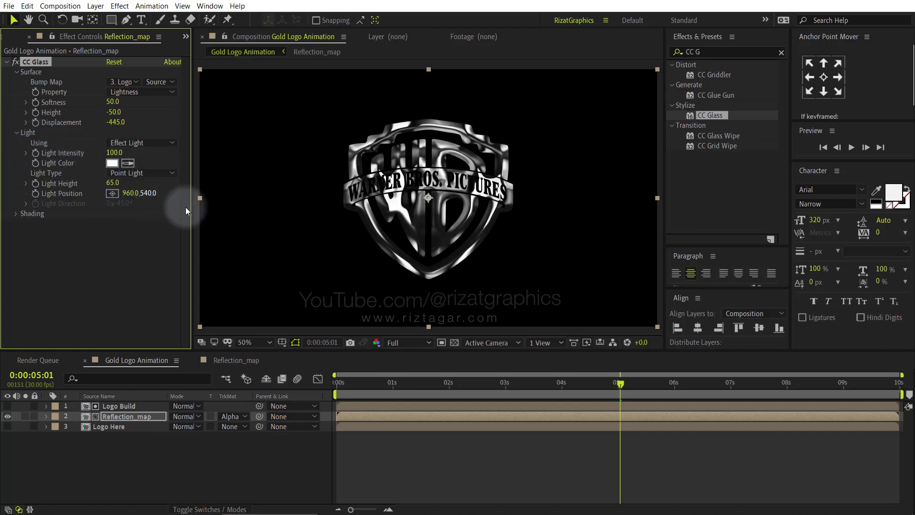
- Search the effects for "CC B" and add CC Blobbylize below CC Glass on Reflection_map
{"action": "left_click", "coordinate": [715, 51]}
{"action": "key", "text": "BackSpace"}
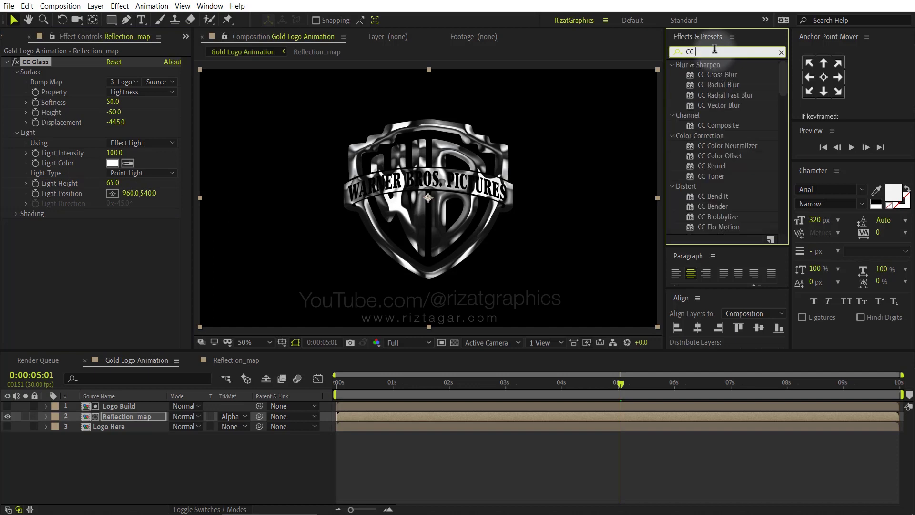
{"action": "type", "text": "B"}
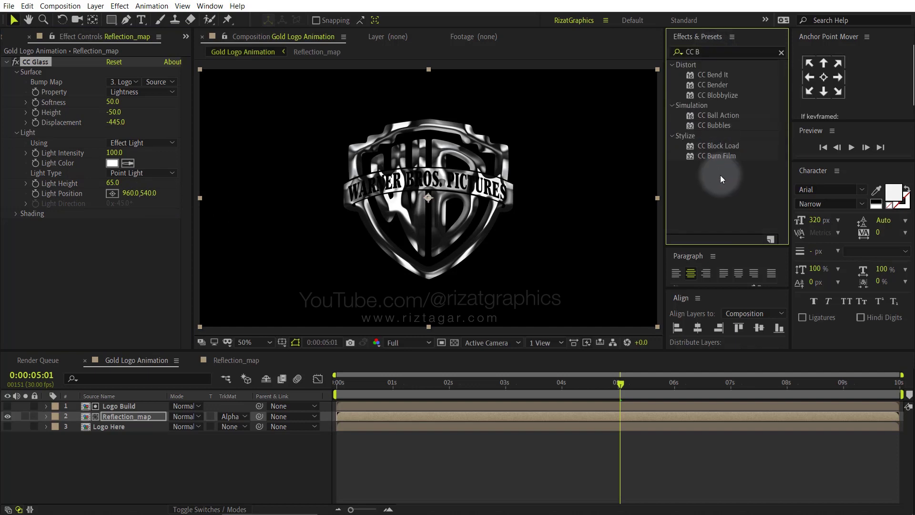
{"action": "mouse_move", "coordinate": [723, 96]}
{"action": "left_mouse_down"}
{"action": "mouse_move", "coordinate": [504, 212]}
{"action": "mouse_move", "coordinate": [159, 242]}
{"action": "left_mouse_up"}
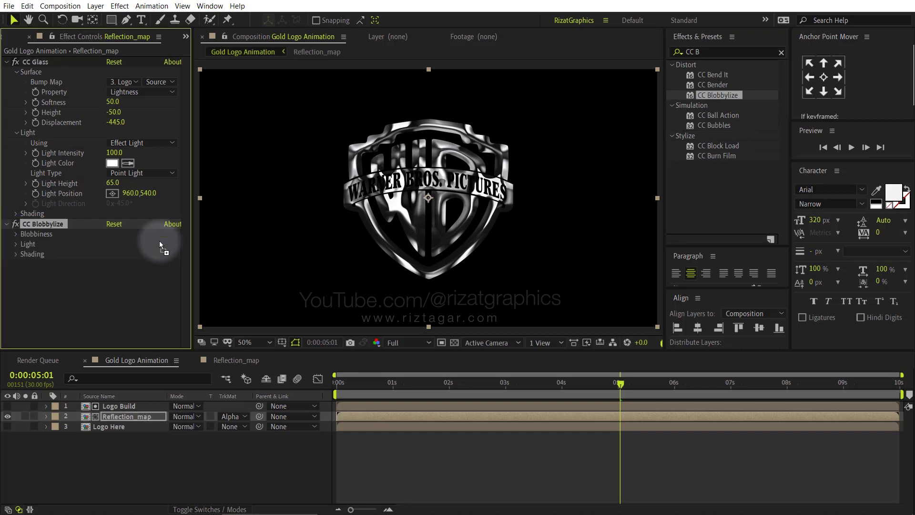
- In CC Blobbylize's Blobbiness settings, set Blob Layer to Logo Here and Property to Alpha
{"action": "left_click", "coordinate": [16, 234]}
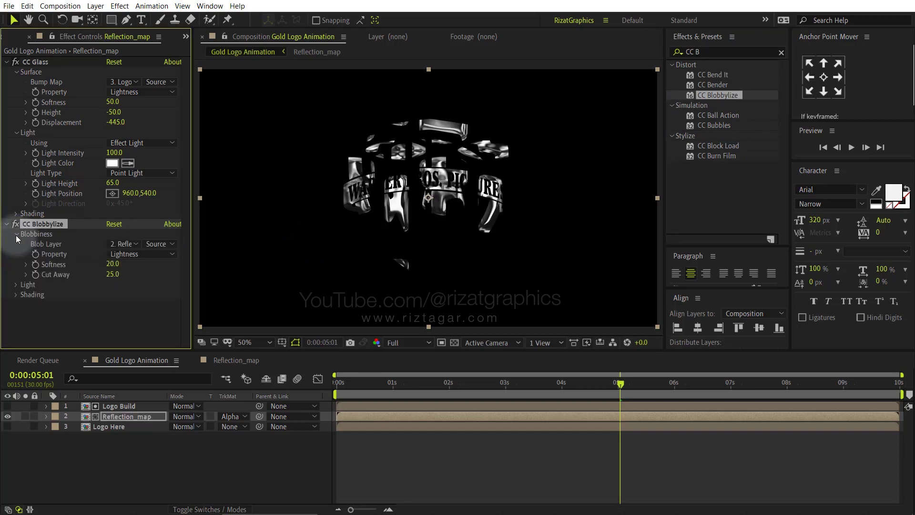
{"action": "left_click", "coordinate": [126, 244]}
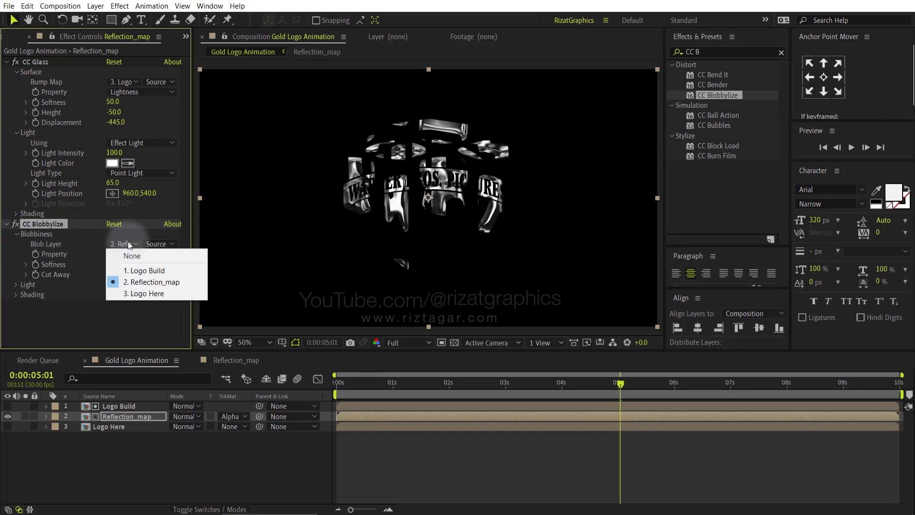
{"action": "left_click", "coordinate": [162, 292]}
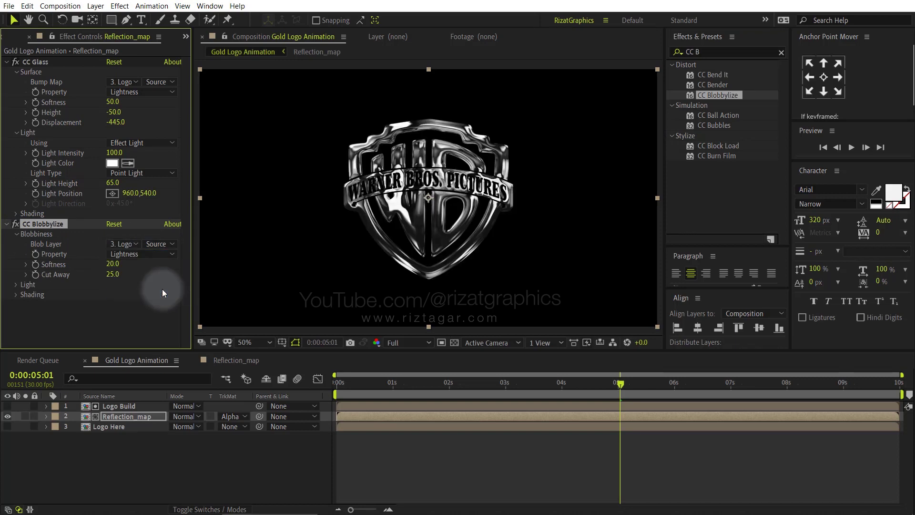
{"action": "left_click", "coordinate": [135, 254]}
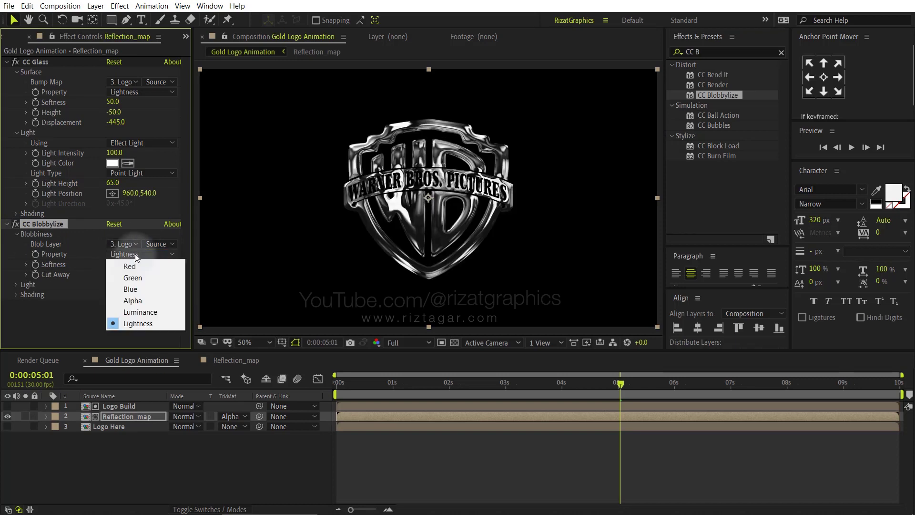
{"action": "left_click", "coordinate": [144, 299]}
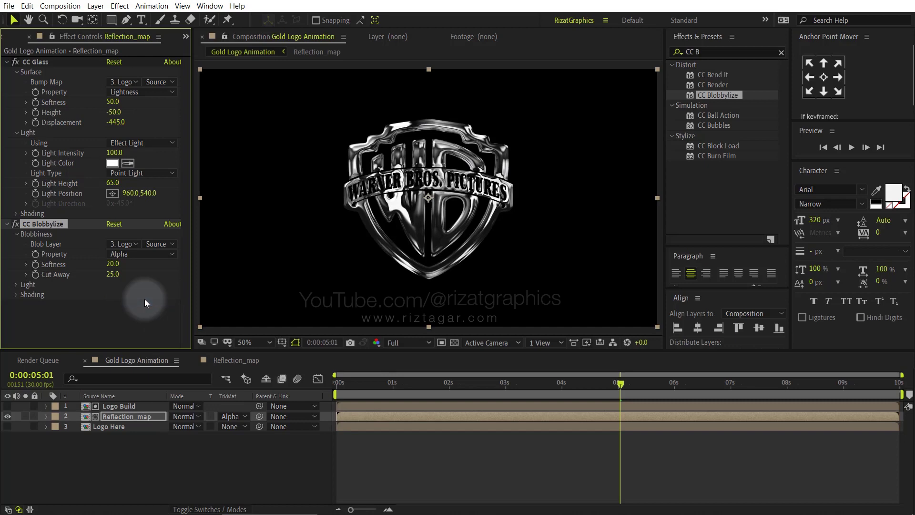
- Set CC Blobbylize's Softness to 10 and Cut Away to 3
{"action": "left_click", "coordinate": [114, 264]}
{"action": "type", "text": "10"}
{"action": "key", "text": "Return"}
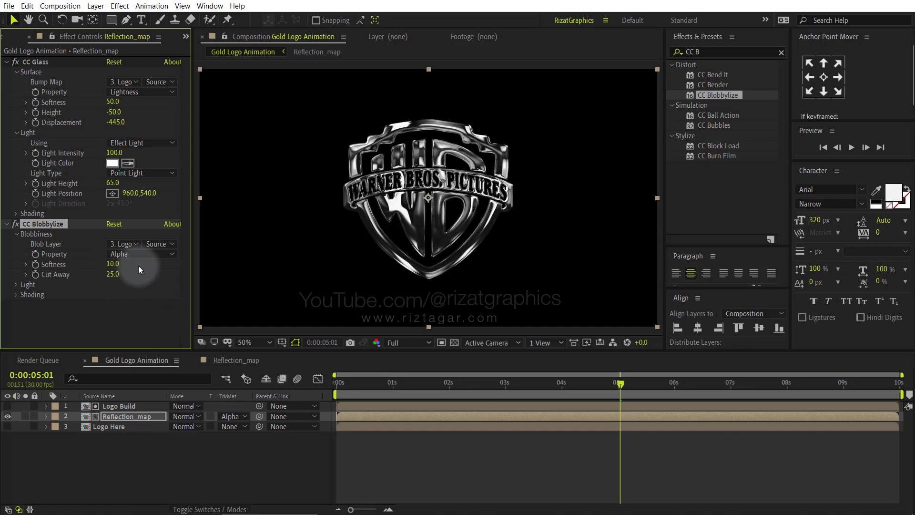
{"action": "left_click", "coordinate": [114, 276]}
{"action": "type", "text": "3"}
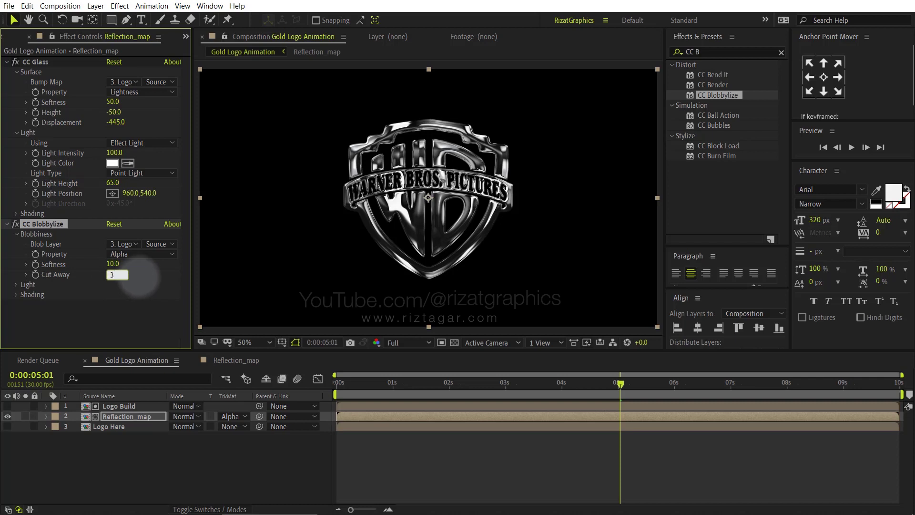
{"action": "left_click", "coordinate": [139, 277]}
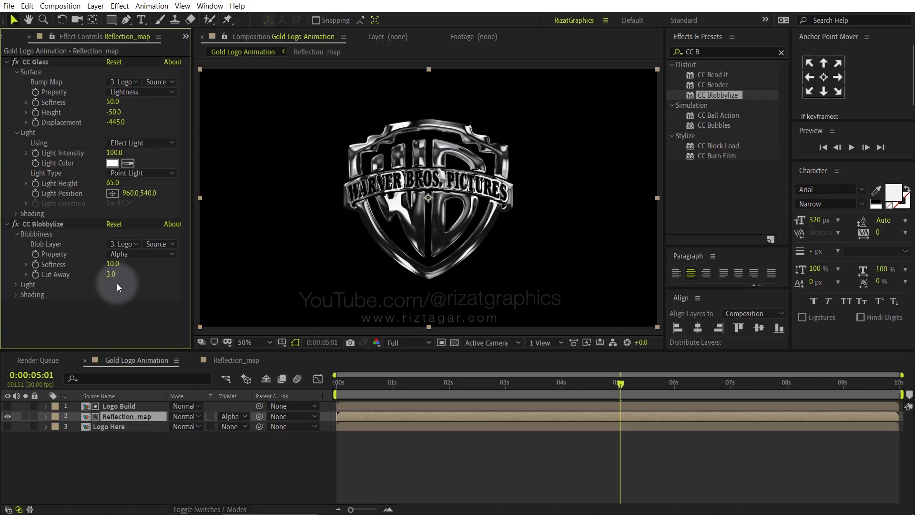
- Set CC Blobbylize's Light Type to Point Light and collapse the settings of both effects
{"action": "left_click", "coordinate": [15, 284]}
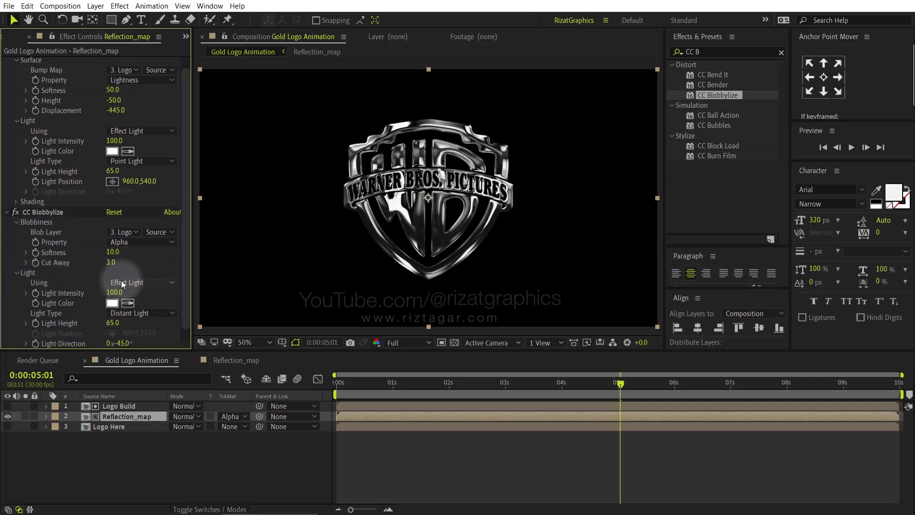
{"action": "left_click", "coordinate": [140, 313]}
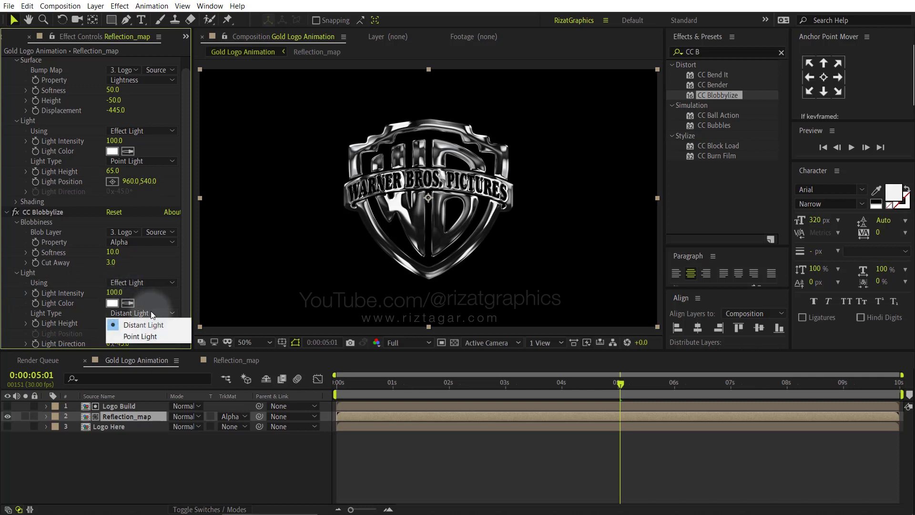
{"action": "left_click", "coordinate": [155, 336]}
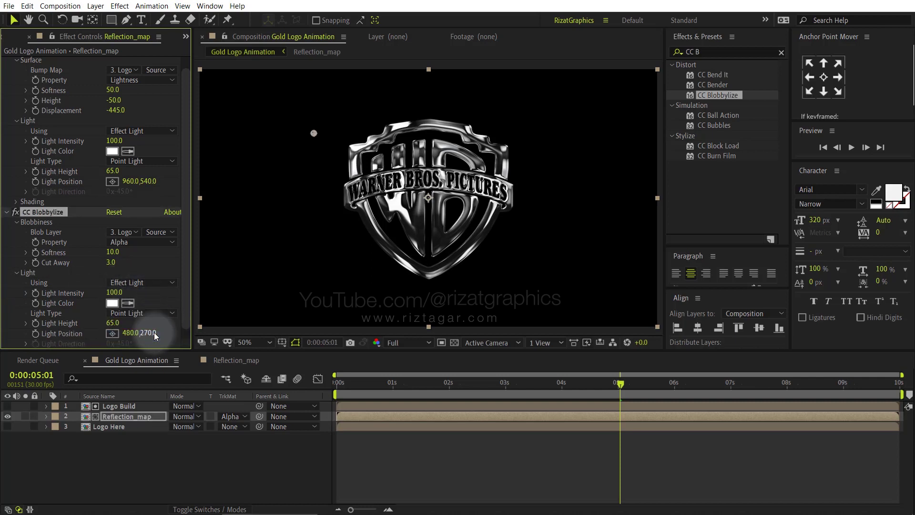
{"action": "left_click", "coordinate": [7, 212]}
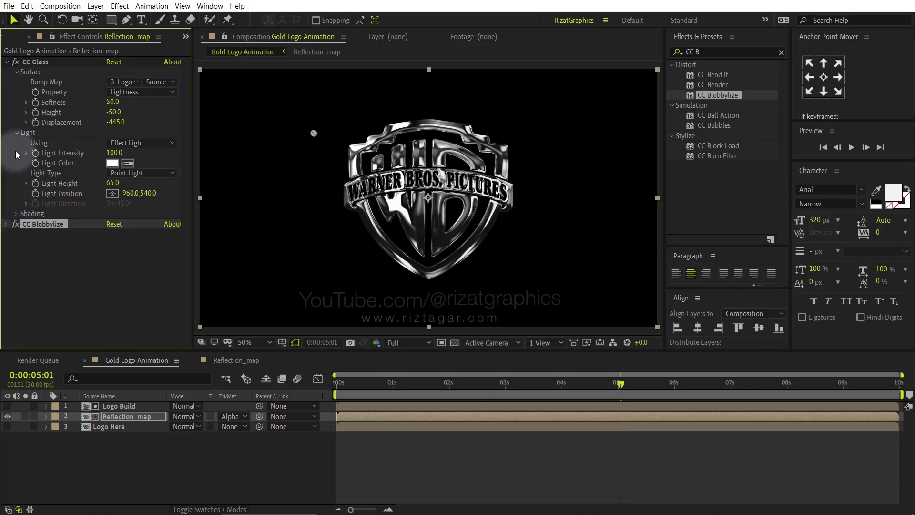
{"action": "left_click", "coordinate": [7, 63]}
{"action": "left_click", "coordinate": [89, 115]}
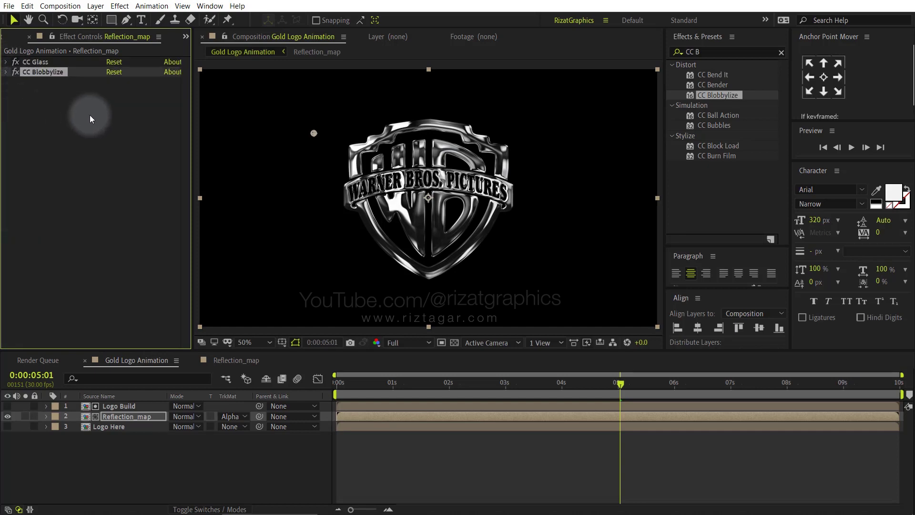
- Add an adjustment layer on top of the Gold Logo Animation composition and name it Gold Color
{"action": "left_click", "coordinate": [149, 457]}
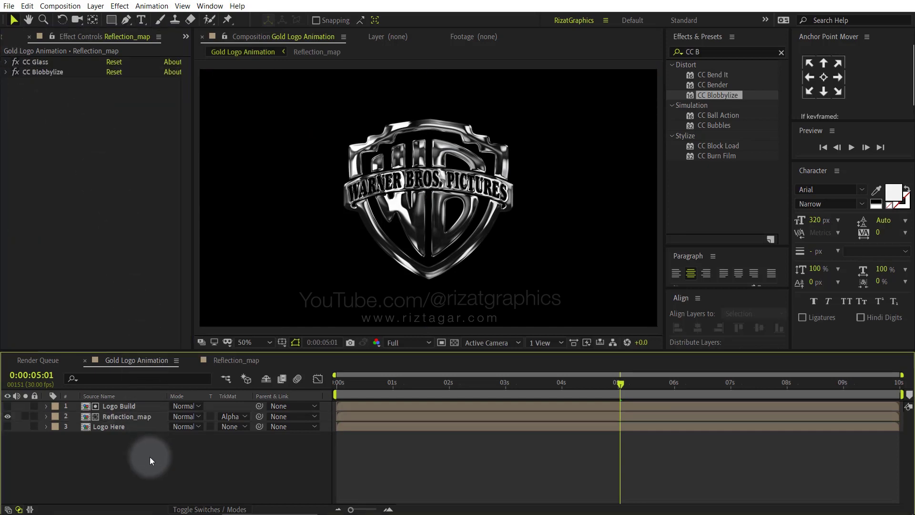
{"action": "right_click", "coordinate": [150, 457]}
{"action": "mouse_move", "coordinate": [176, 345]}
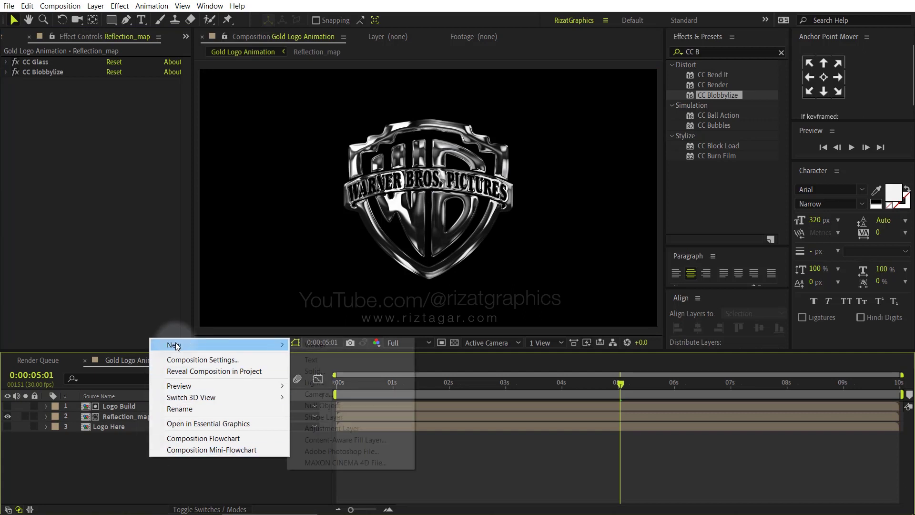
{"action": "left_click", "coordinate": [378, 427]}
{"action": "key", "text": "Return"}
{"action": "type", "text": "Gold Color"}
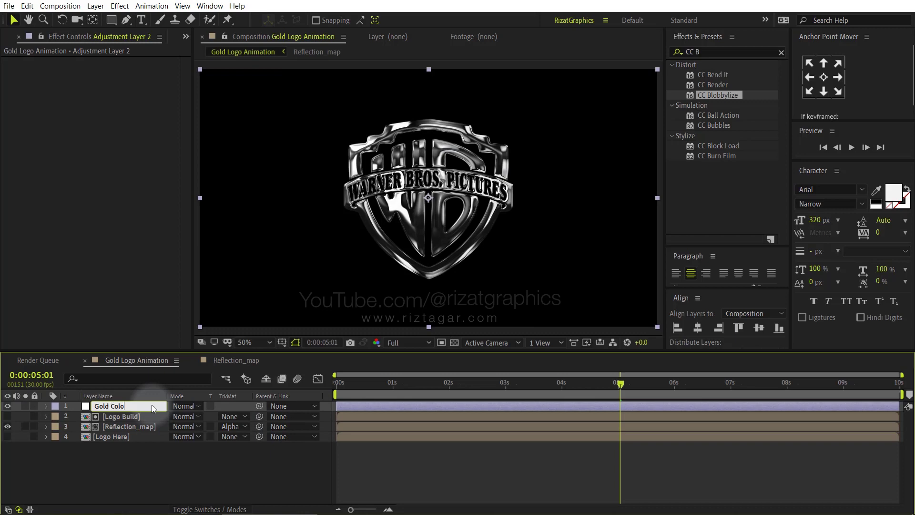
{"action": "key", "text": "Return"}
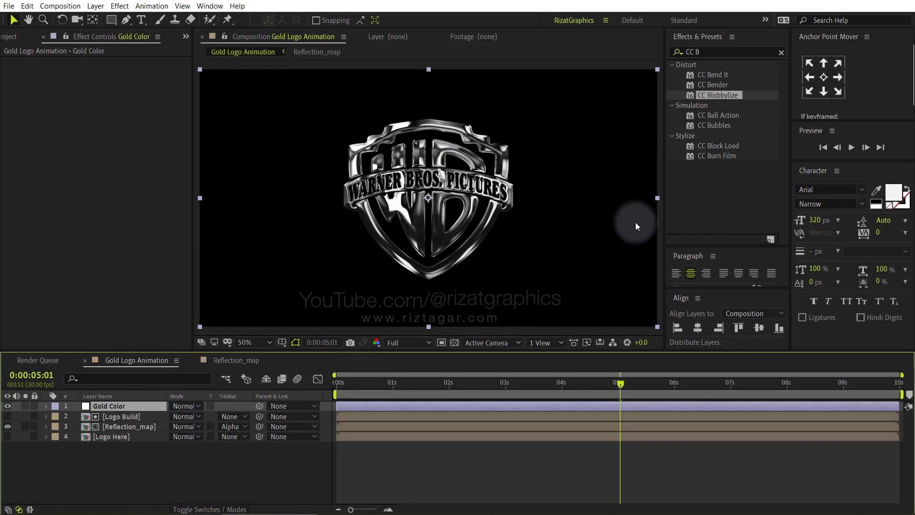
- Find the Curves effect and apply it to the Gold Color adjustment layer
{"action": "left_click", "coordinate": [683, 51]}
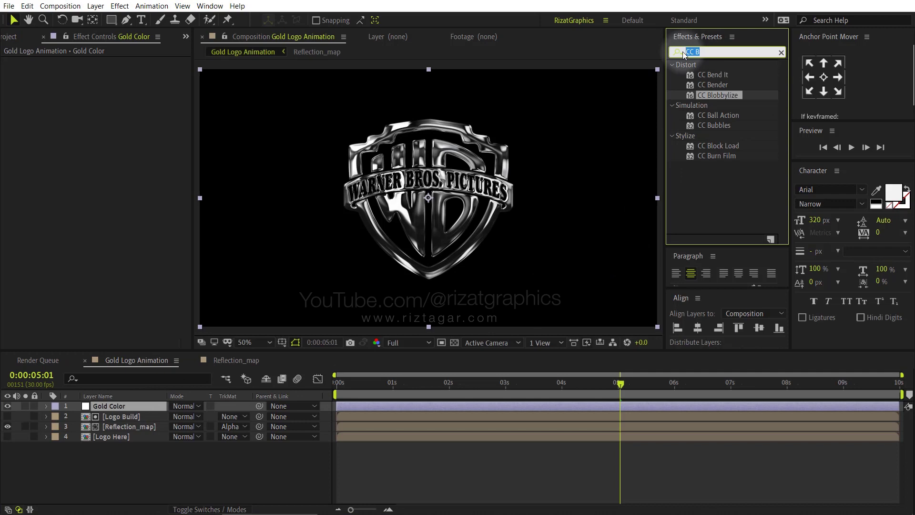
{"action": "type", "text": "curv"}
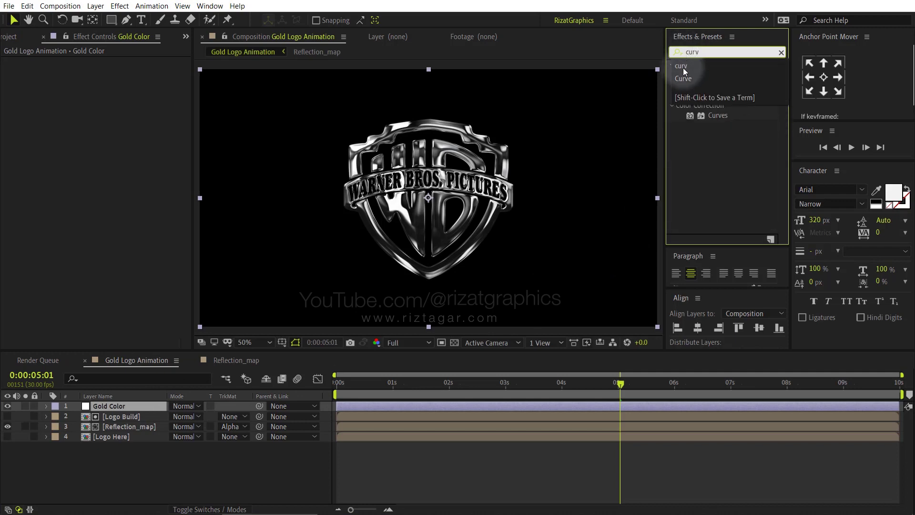
{"action": "left_click_drag", "start_coordinate": [716, 116], "coordinate": [152, 407]}
- Raise the midtones of the Red channel in Gold Color's Curves effect
{"action": "key", "text": "slash"}
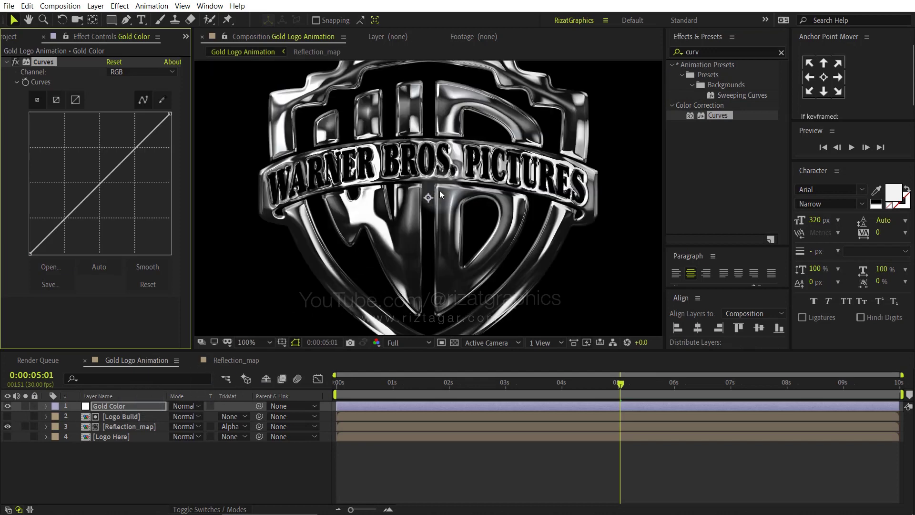
{"action": "left_click", "coordinate": [145, 73]}
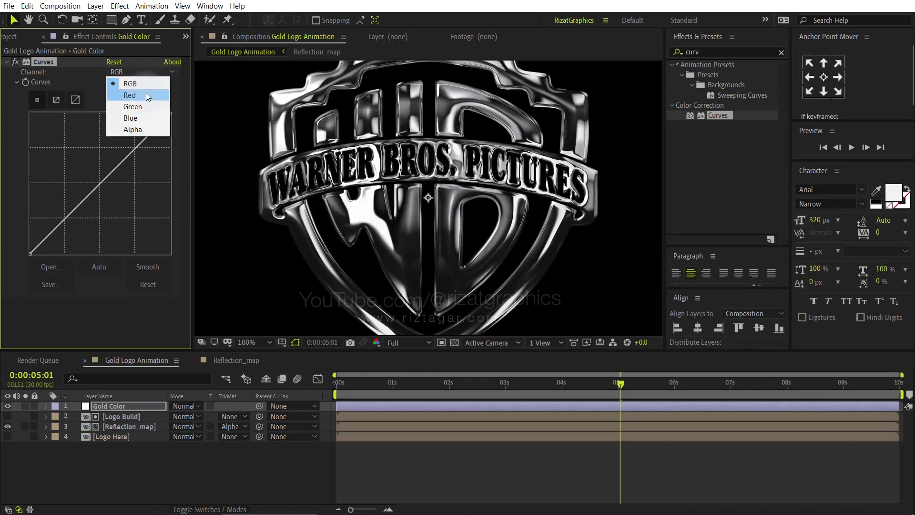
{"action": "left_click", "coordinate": [146, 95]}
{"action": "left_click_drag", "start_coordinate": [100, 181], "coordinate": [95, 149]}
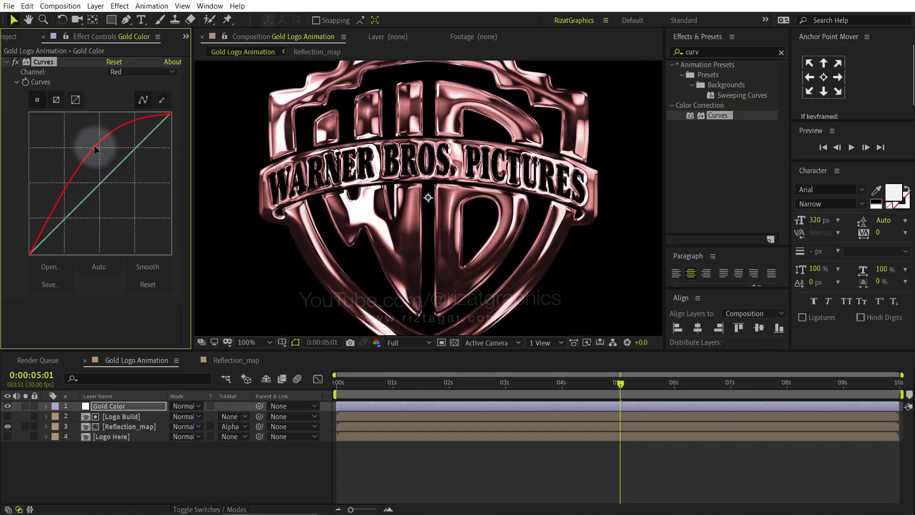
- In the same Curves effect, raise the Green curve, lower the Blue curve and lift the RGB curve slightly
{"action": "left_click", "coordinate": [127, 72]}
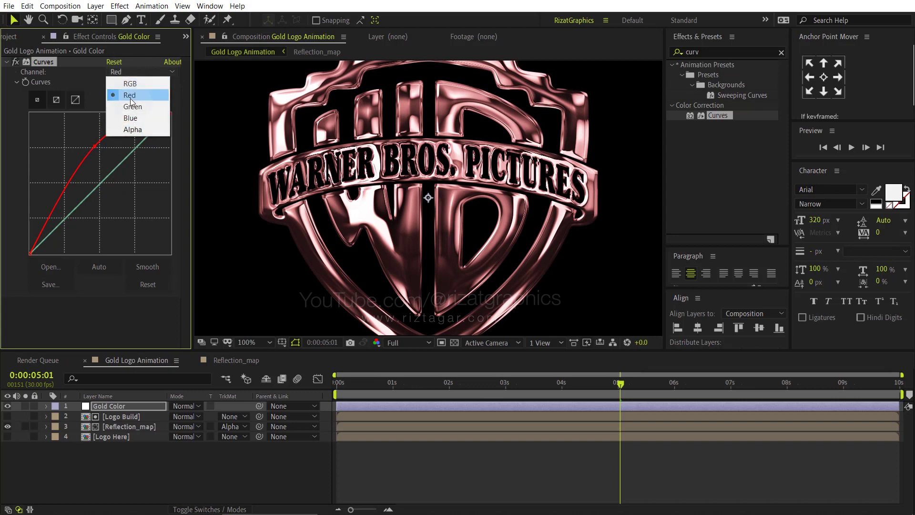
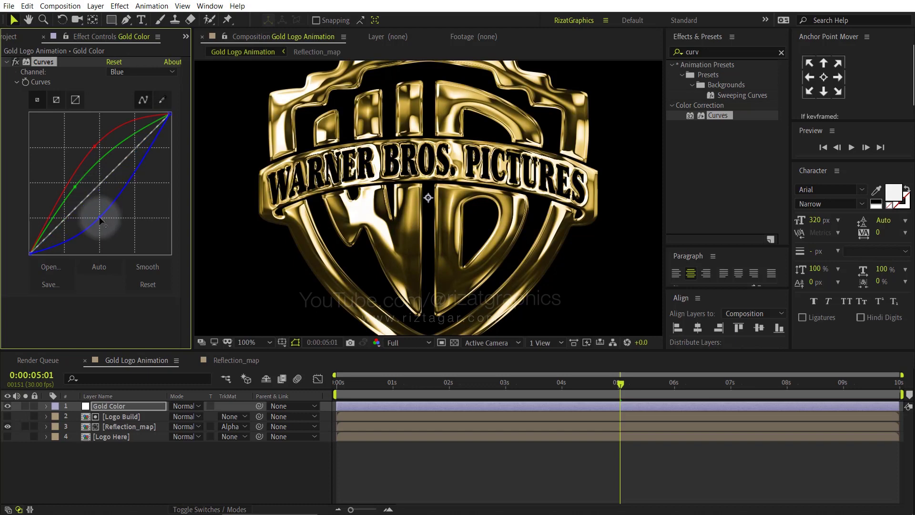
{"action": "left_click", "coordinate": [91, 192]}
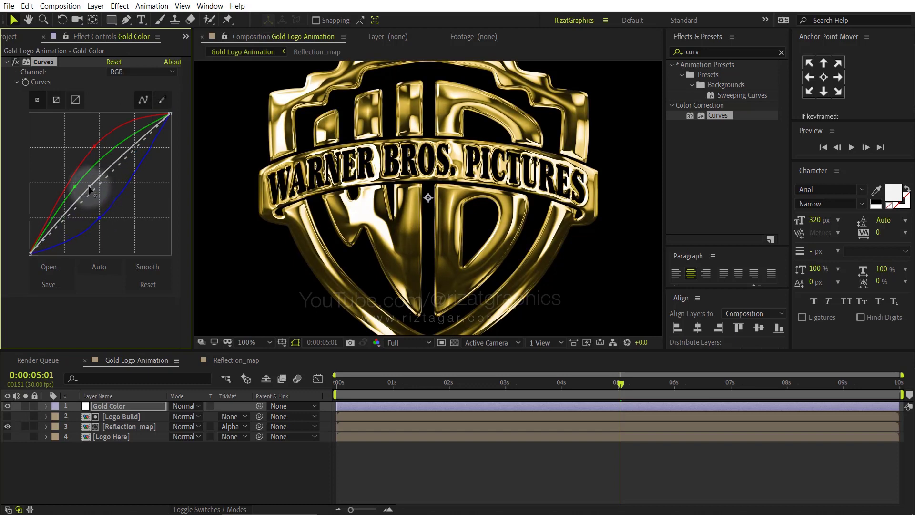
{"action": "left_click", "coordinate": [89, 192]}
- Add a second Curves effect to Gold Color and raise its Red curve moderately
{"action": "left_click_drag", "start_coordinate": [714, 118], "coordinate": [118, 293]}
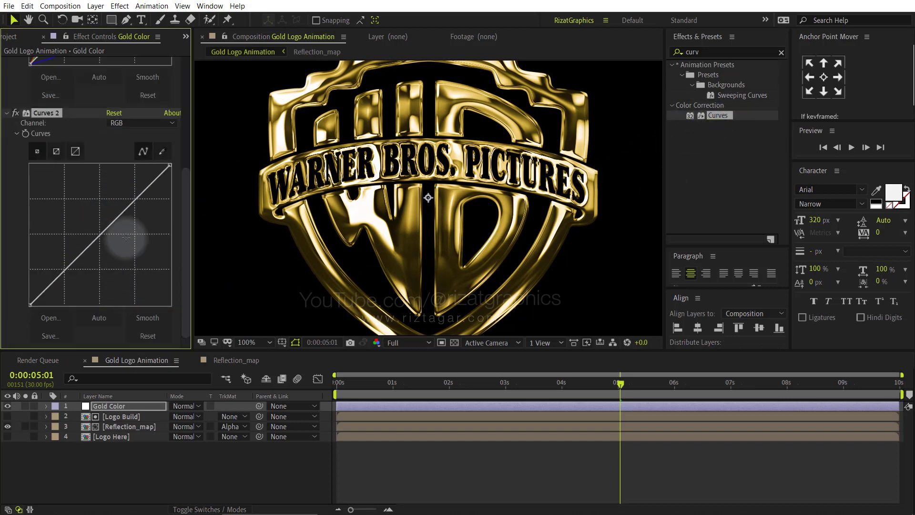
{"action": "left_click", "coordinate": [142, 123]}
{"action": "left_click", "coordinate": [139, 148]}
{"action": "mouse_move", "coordinate": [96, 240]}
{"action": "left_mouse_down"}
{"action": "mouse_move", "coordinate": [82, 214]}
{"action": "mouse_move", "coordinate": [87, 227]}
{"action": "left_mouse_up"}
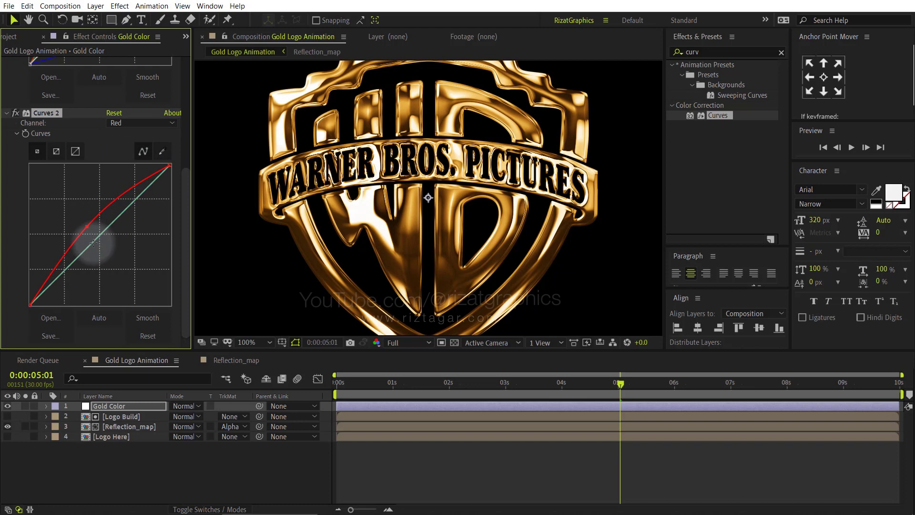
- In the second Curves effect, raise the Green curve slightly and lower the Blue curve slightly
{"action": "left_click", "coordinate": [141, 124]}
{"action": "left_click", "coordinate": [143, 158]}
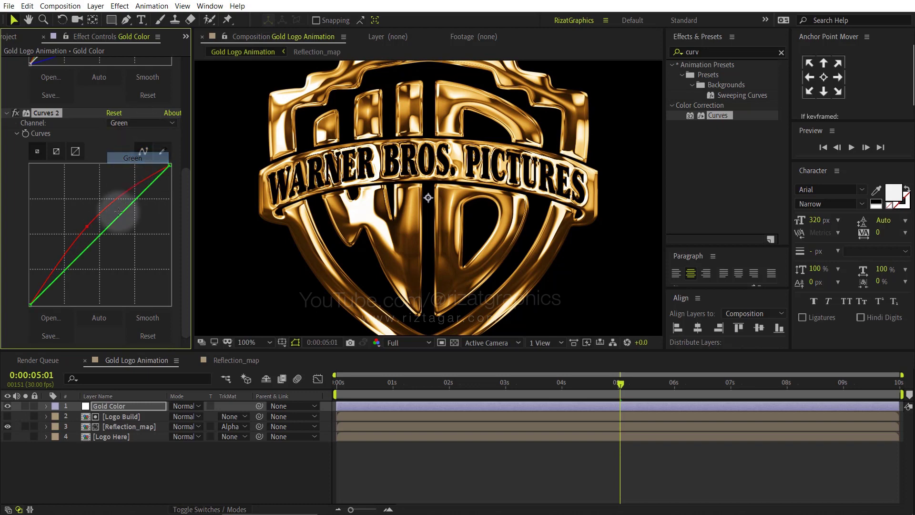
{"action": "left_click", "coordinate": [96, 236]}
{"action": "left_click_drag", "start_coordinate": [97, 236], "coordinate": [92, 239]}
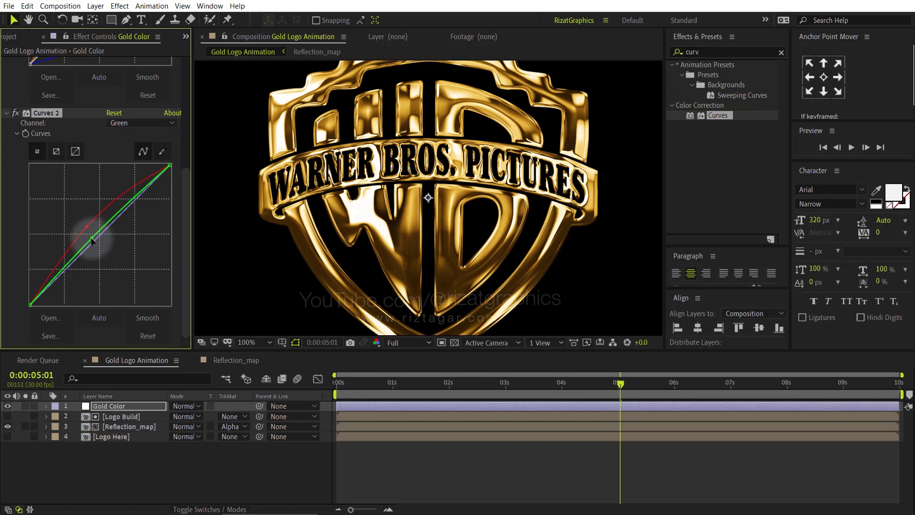
{"action": "left_click", "coordinate": [142, 123]}
{"action": "left_click", "coordinate": [130, 169]}
{"action": "left_click_drag", "start_coordinate": [95, 240], "coordinate": [98, 245]}
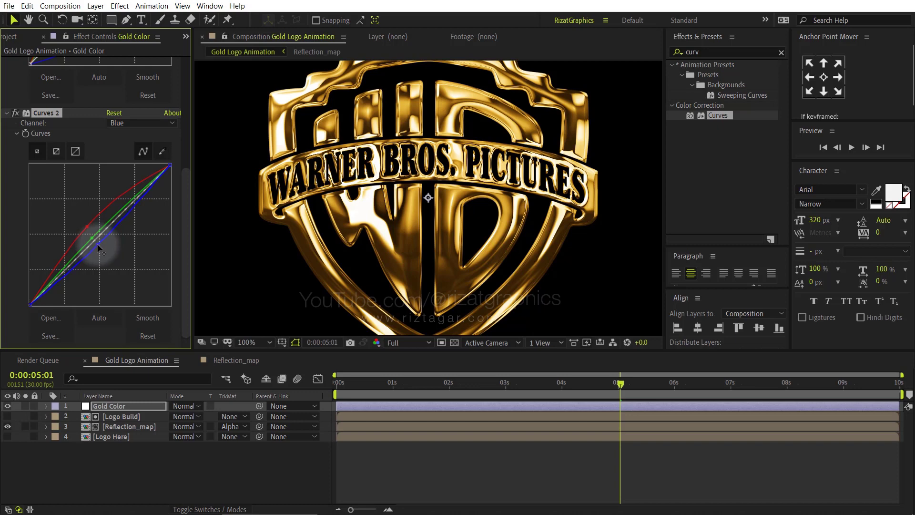
{"action": "left_click_drag", "start_coordinate": [97, 248], "coordinate": [99, 250]}
- Raise the Alpha curve of the second Curves effect and lift its Red curve slightly more
{"action": "left_click", "coordinate": [124, 123]}
{"action": "left_click", "coordinate": [132, 181]}
{"action": "left_click_drag", "start_coordinate": [93, 242], "coordinate": [85, 234]}
{"action": "scroll", "coordinate": [400, 245], "scroll_direction": "down", "scroll_amount": 2}
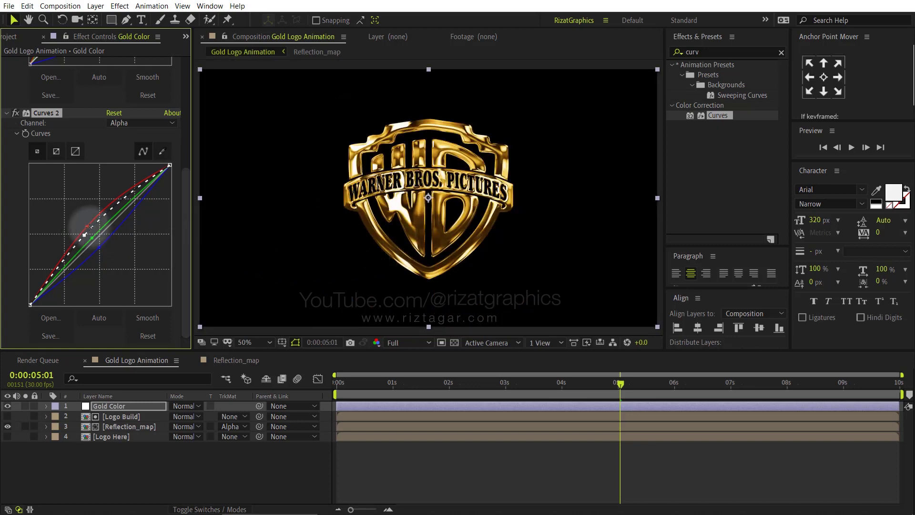
{"action": "left_click_drag", "start_coordinate": [86, 227], "coordinate": [84, 226]}
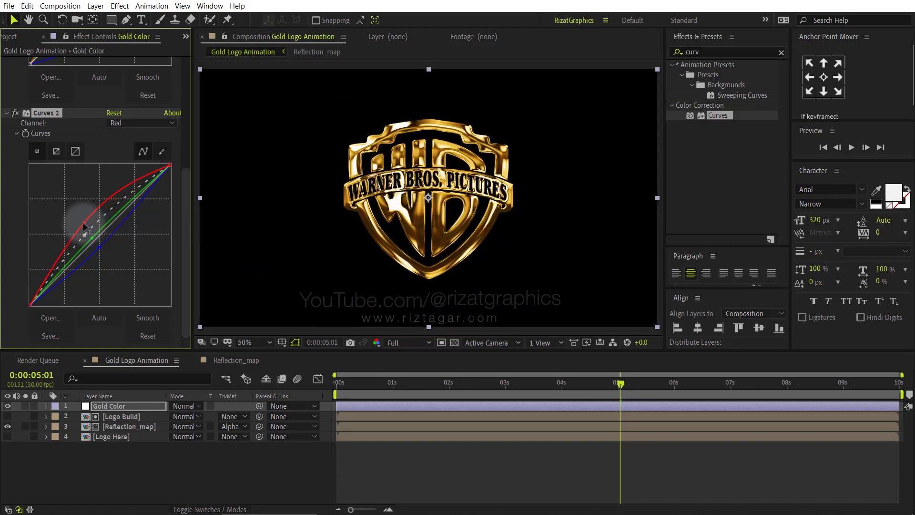
{"action": "left_click", "coordinate": [293, 460]}
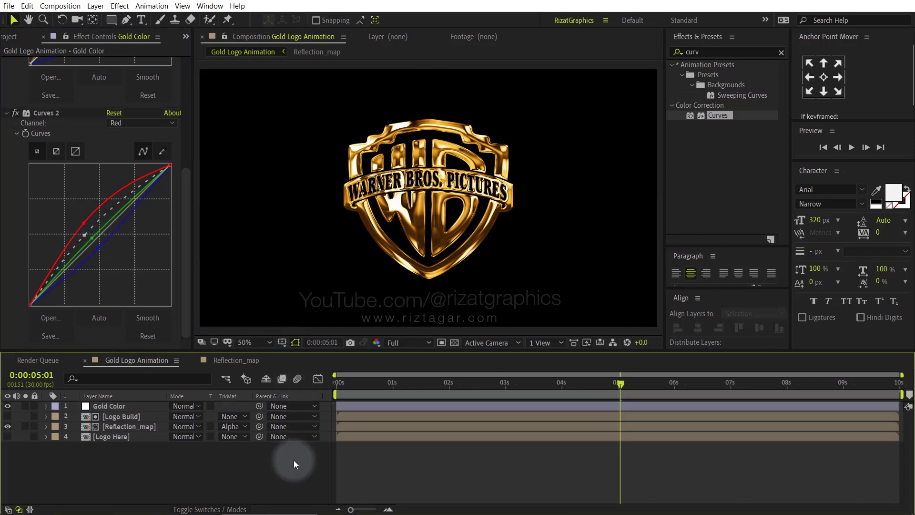
- Collapse the settings of both Curves effects on Gold Color
{"action": "scroll", "coordinate": [8, 121], "scroll_direction": "up", "scroll_amount": 5}
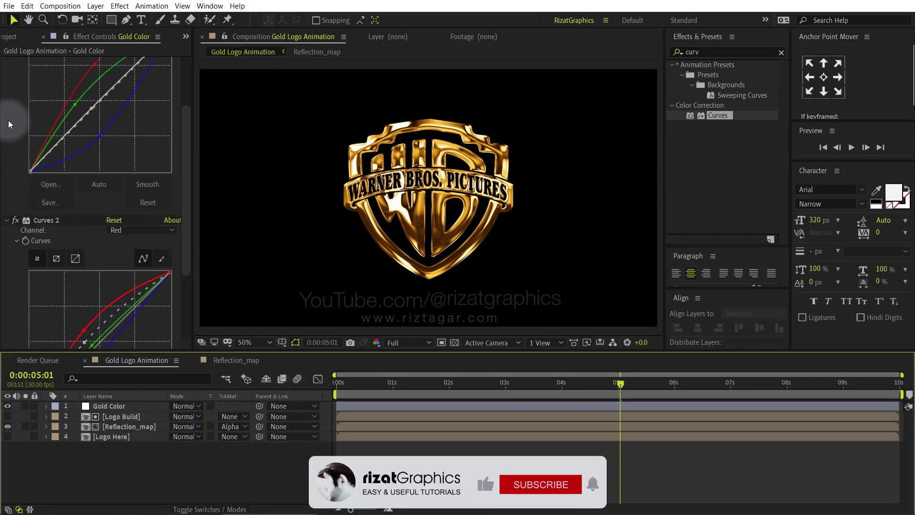
{"action": "left_click", "coordinate": [6, 62]}
{"action": "left_click", "coordinate": [7, 72]}
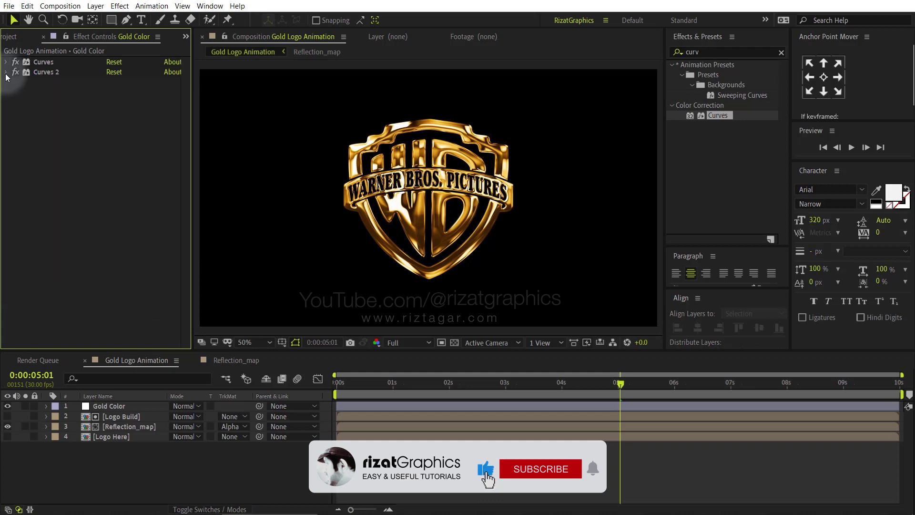
- Pre-compose all four layers of the Gold Logo Animation composition into a new composition named Logo Animation
{"action": "left_click", "coordinate": [115, 406]}
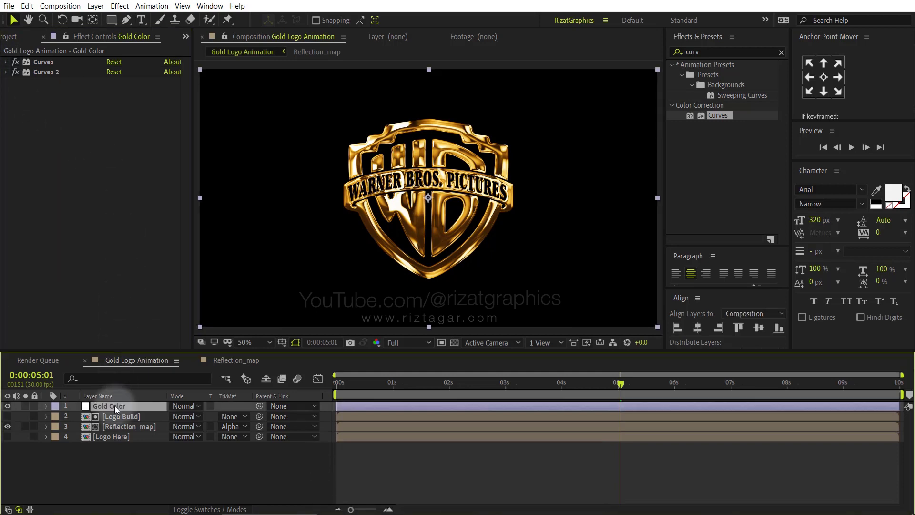
{"action": "left_click", "coordinate": [119, 454]}
{"action": "left_click_drag", "start_coordinate": [119, 454], "coordinate": [122, 405]}
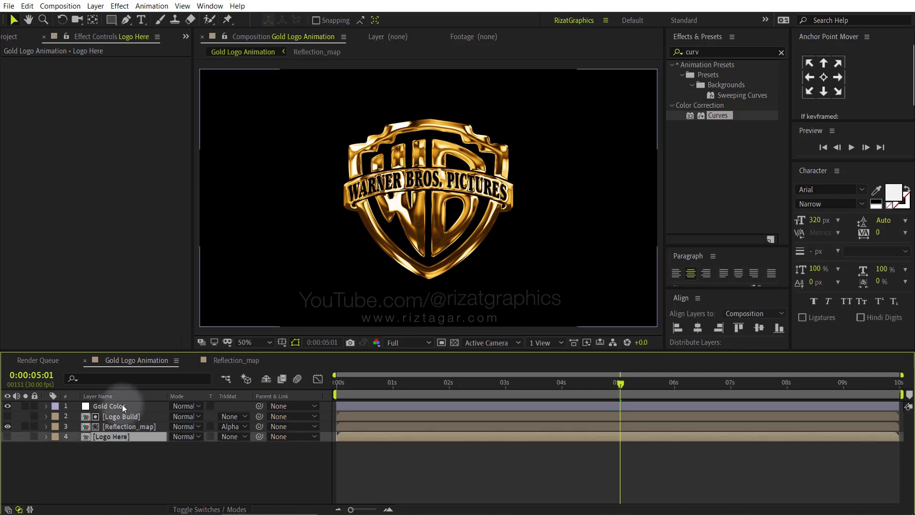
{"action": "right_click", "coordinate": [122, 404]}
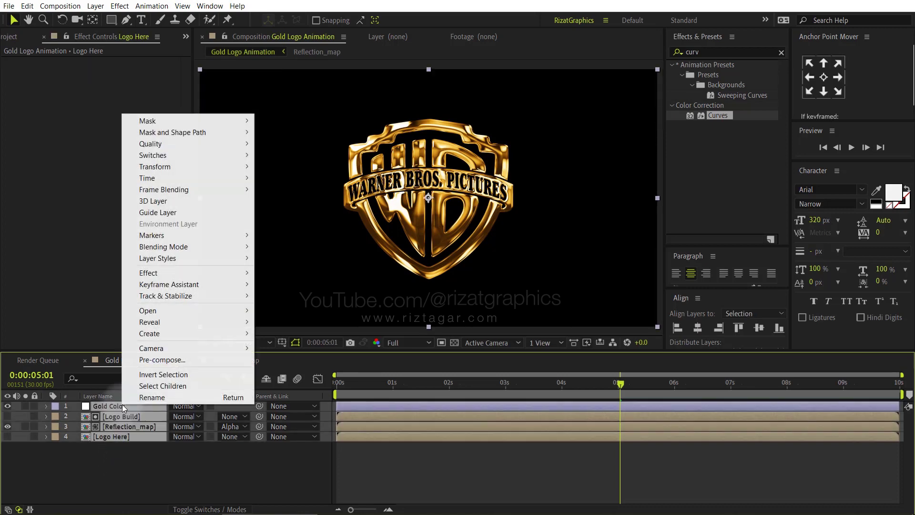
{"action": "left_click", "coordinate": [176, 360]}
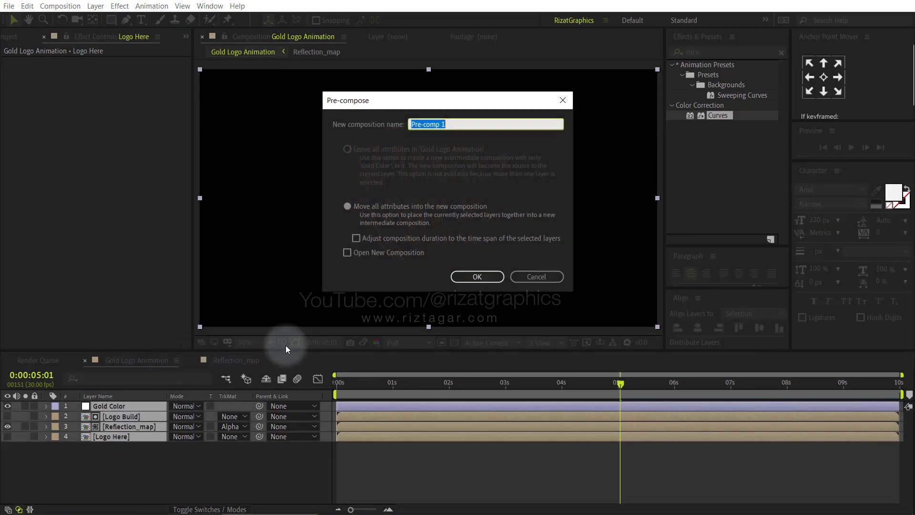
{"action": "type", "text": "Log"}
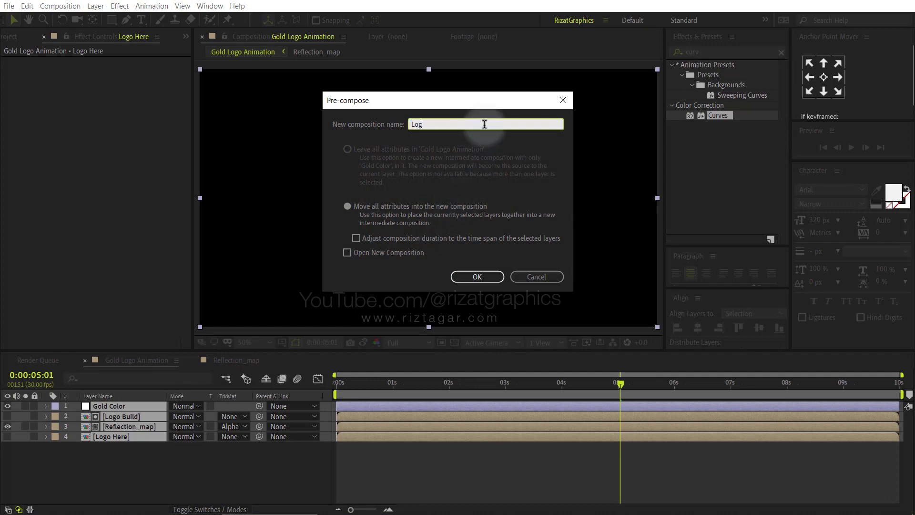
{"action": "type", "text": "o Animation"}
{"action": "key", "text": "Return"}
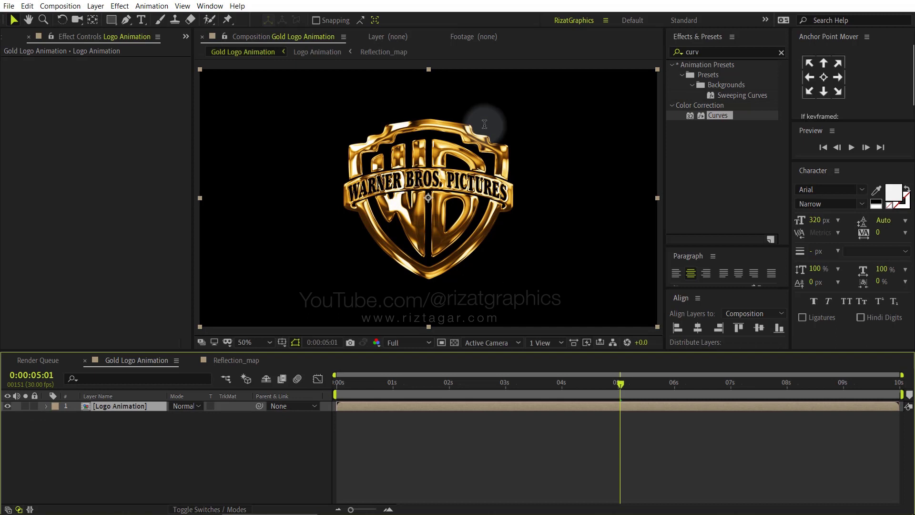
- Add a null object to the Gold Logo Animation composition and name it Reflection Scale
{"action": "left_click", "coordinate": [152, 448]}
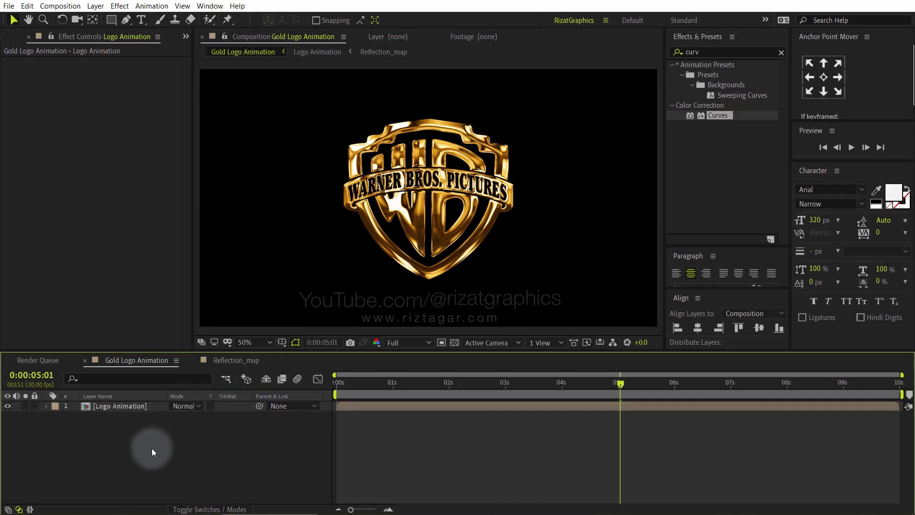
{"action": "right_click", "coordinate": [152, 448]}
{"action": "mouse_move", "coordinate": [186, 336]}
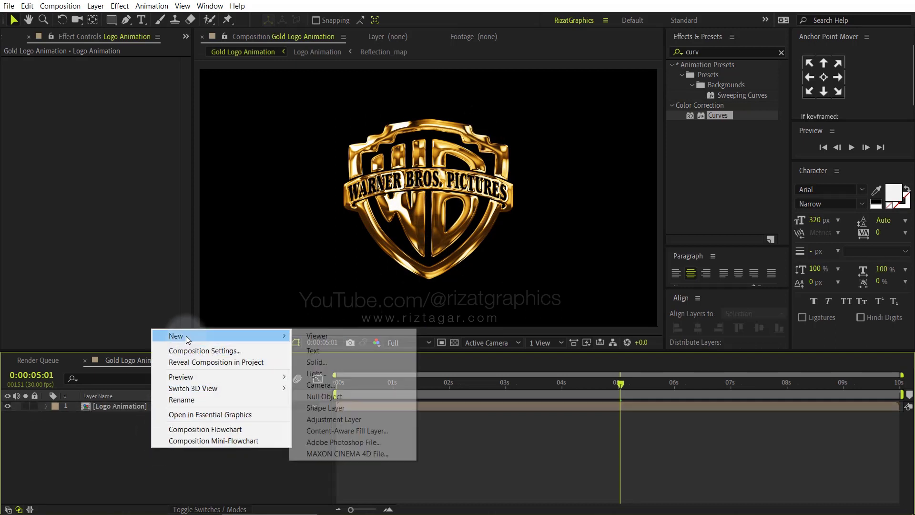
{"action": "left_click", "coordinate": [350, 394]}
{"action": "key", "text": "Return"}
{"action": "type", "text": "Reflection Scale"}
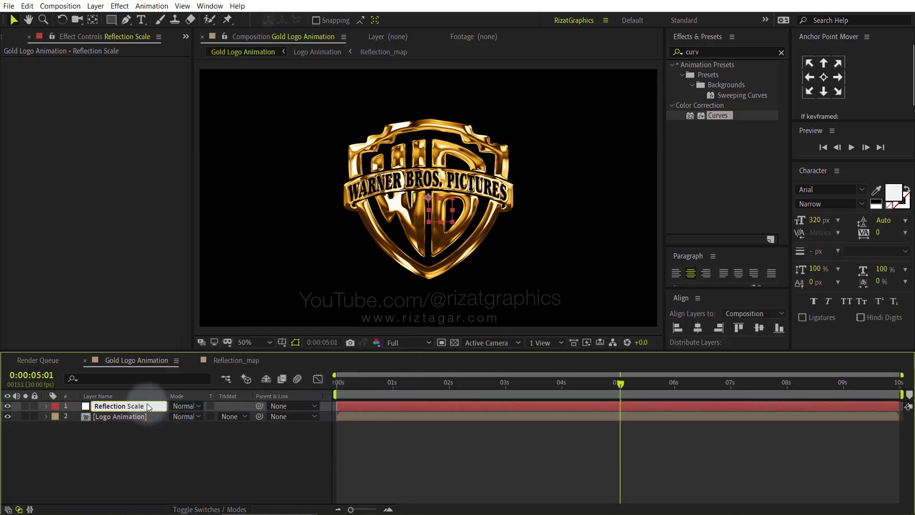
{"action": "key", "text": "Return"}
- Apply a Slider Control expression effect to the Reflection Scale null
{"action": "right_click", "coordinate": [146, 403]}
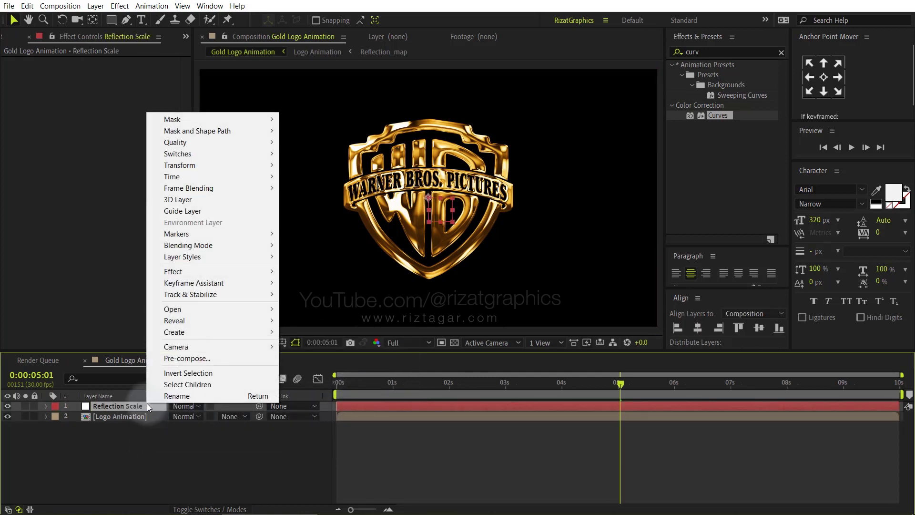
{"action": "mouse_move", "coordinate": [218, 270]}
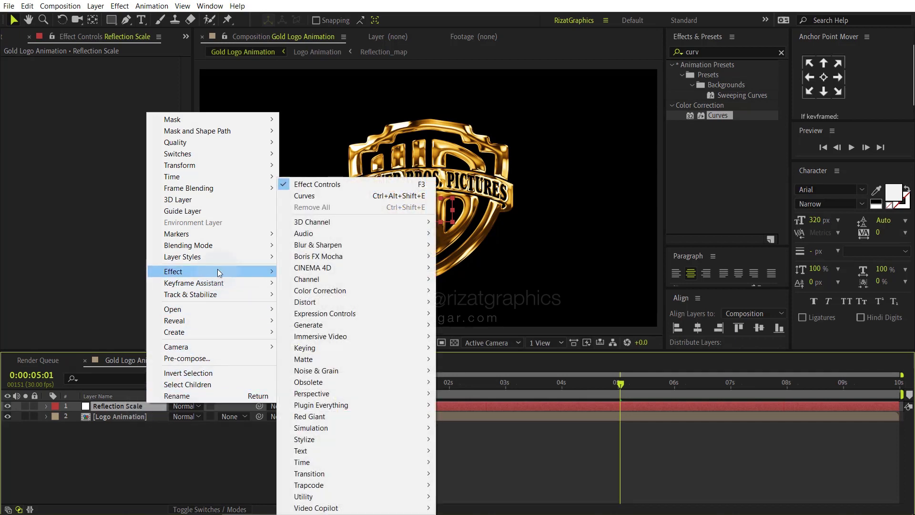
{"action": "mouse_move", "coordinate": [369, 311]}
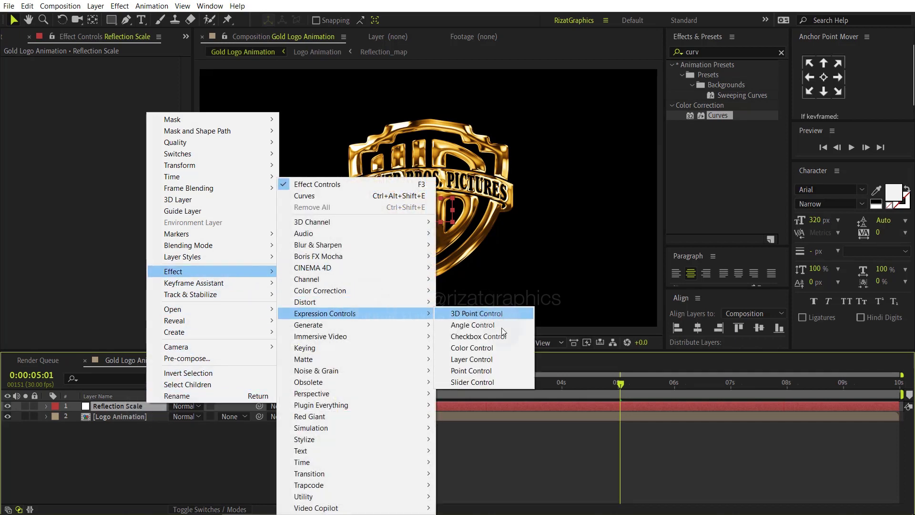
{"action": "left_click", "coordinate": [506, 382]}
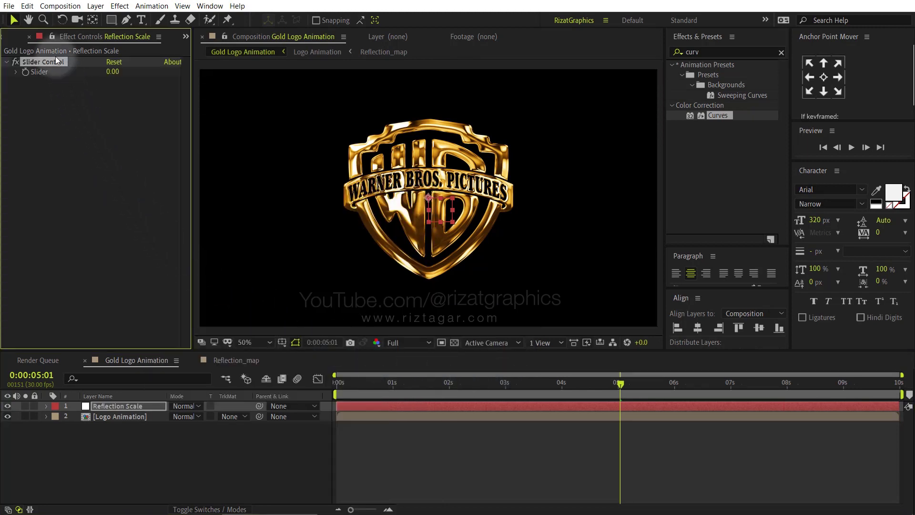
- Lock the effect controls on Reflection Scale and set its Slider to 100
{"action": "left_click", "coordinate": [51, 37]}
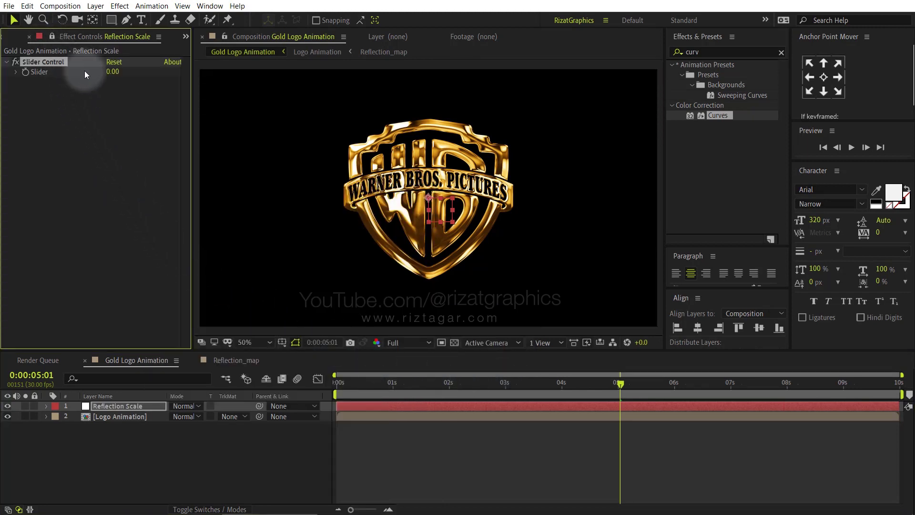
{"action": "left_click", "coordinate": [113, 72]}
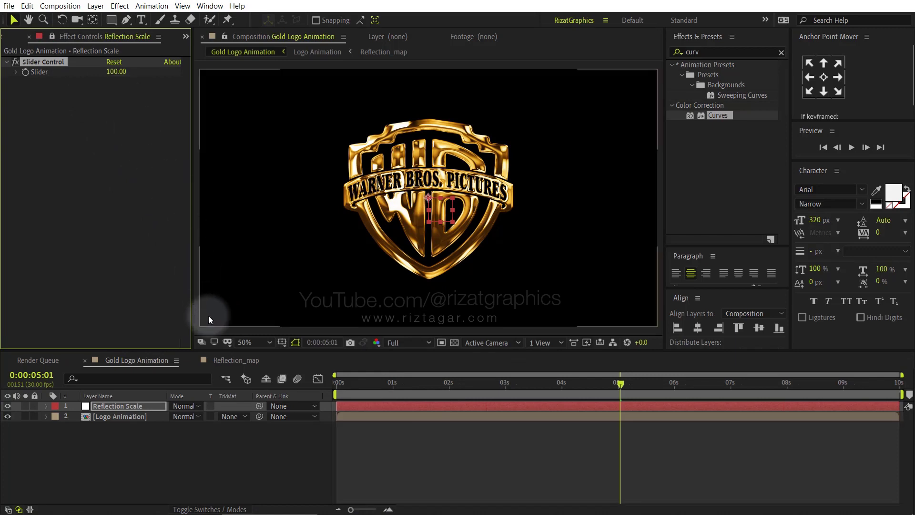
- Link the Scale of Reflection_map.jpg in the Reflection_map composition to the Reflection Scale slider with an expression
{"action": "left_click", "coordinate": [216, 361]}
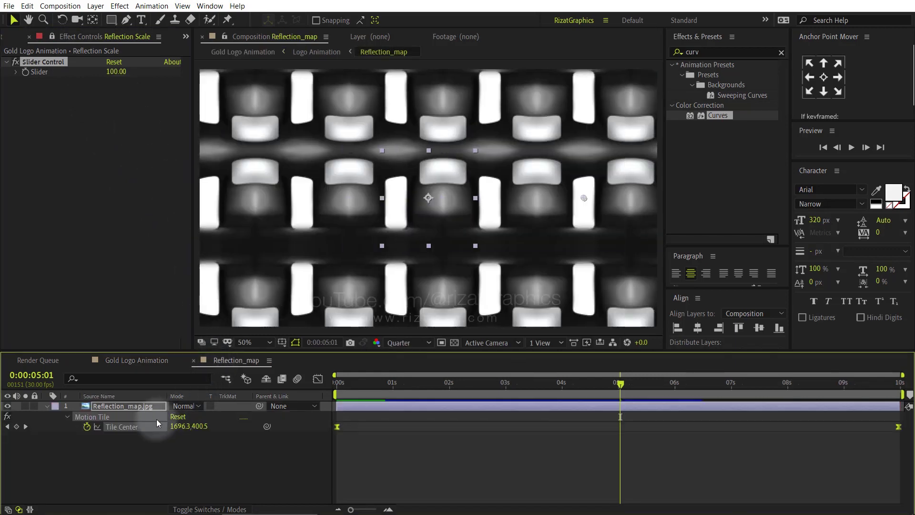
{"action": "left_click", "coordinate": [98, 405]}
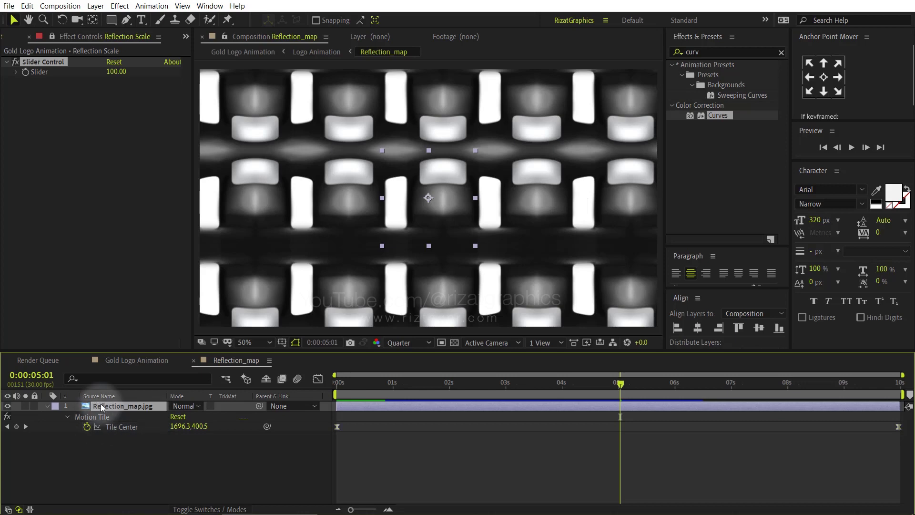
{"action": "key", "text": "s"}
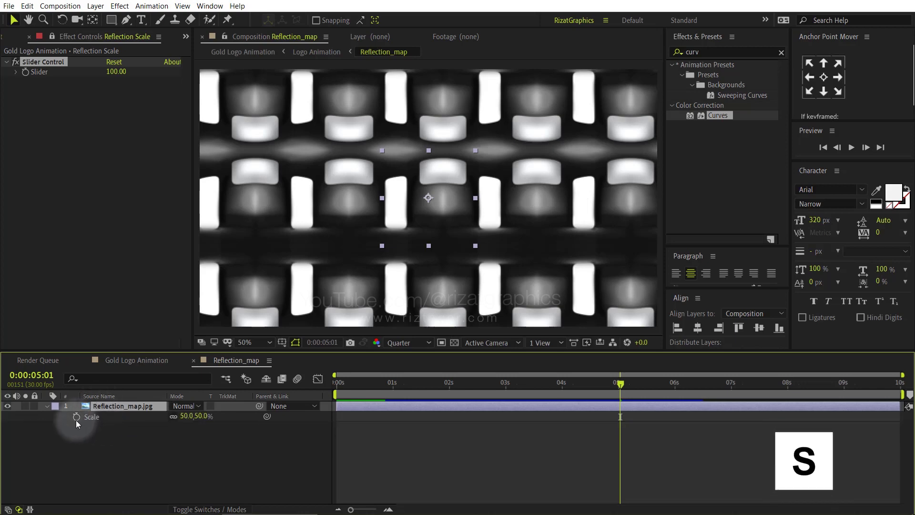
{"action": "key", "text": "alt"}
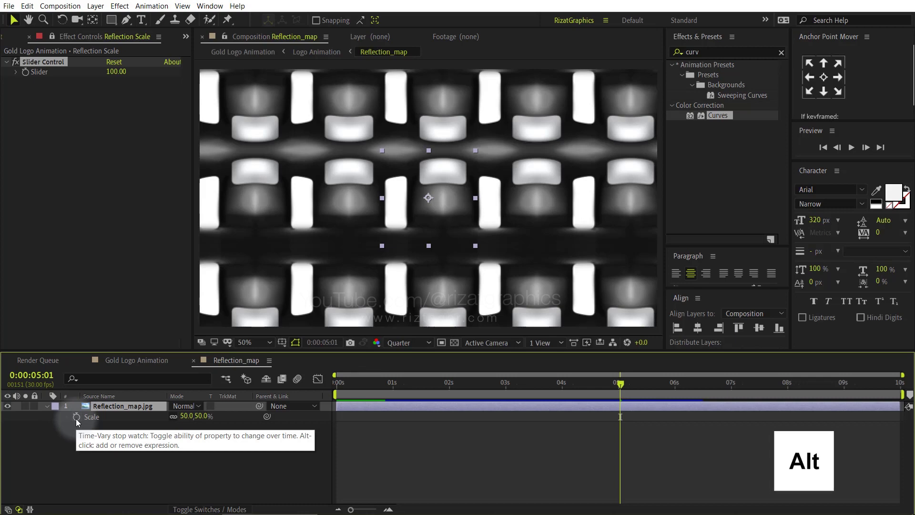
{"action": "left_click", "coordinate": [77, 418], "text": "alt"}
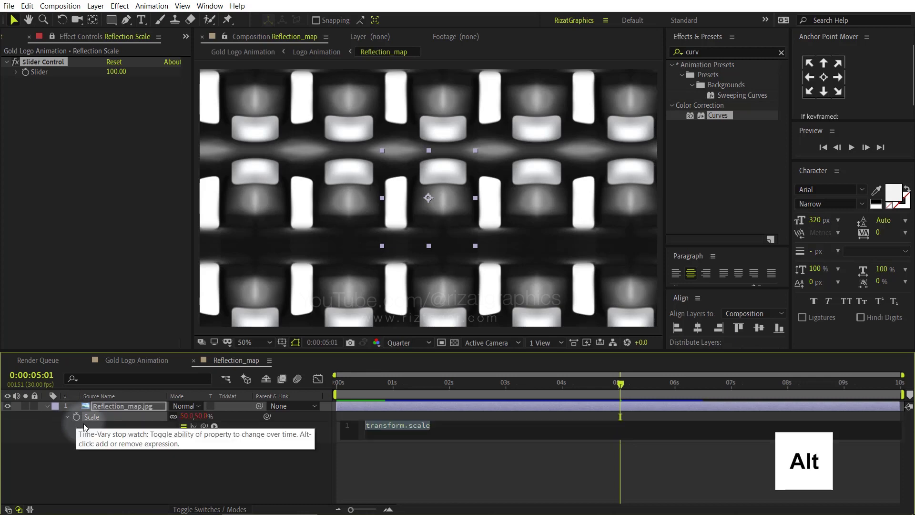
{"action": "left_click_drag", "start_coordinate": [204, 427], "coordinate": [76, 73]}
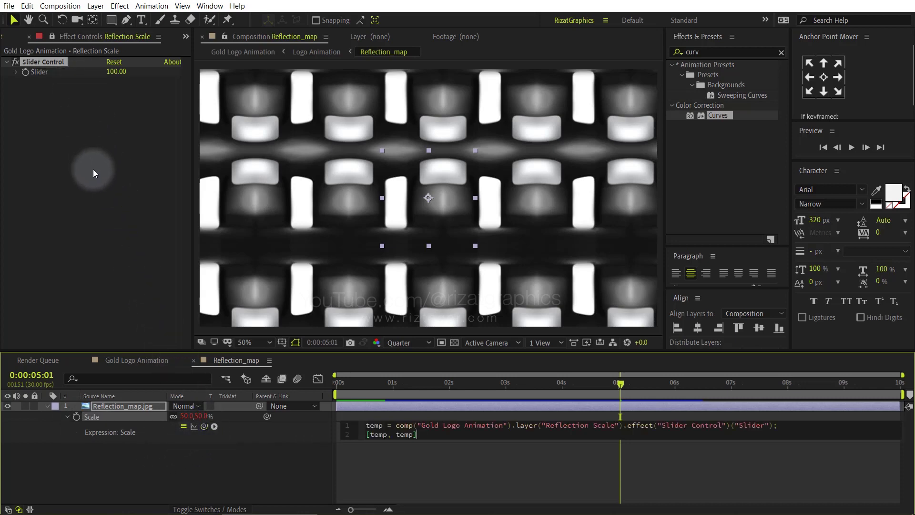
{"action": "left_click", "coordinate": [110, 242]}
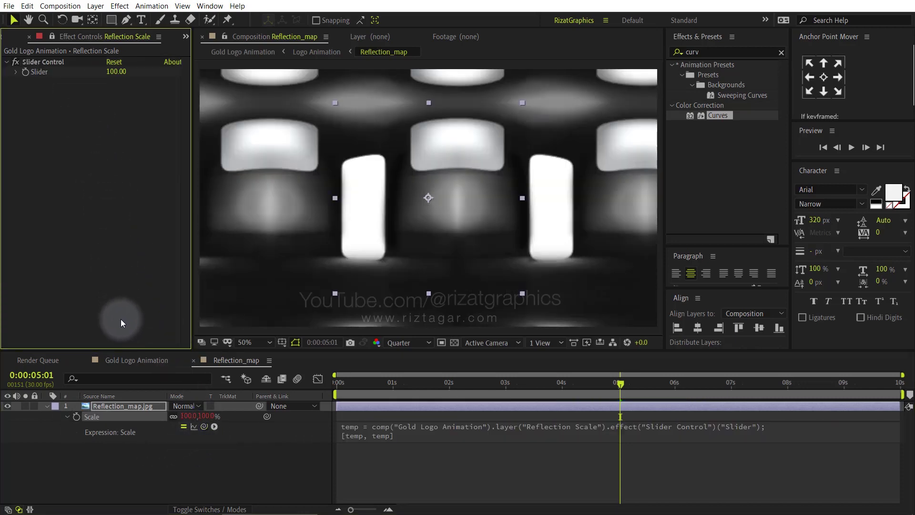
- Unlock the Reflection Scale effect controls and place Background.png beneath the Logo Animation layer in the Gold Logo Animation composition
{"action": "left_click", "coordinate": [123, 360]}
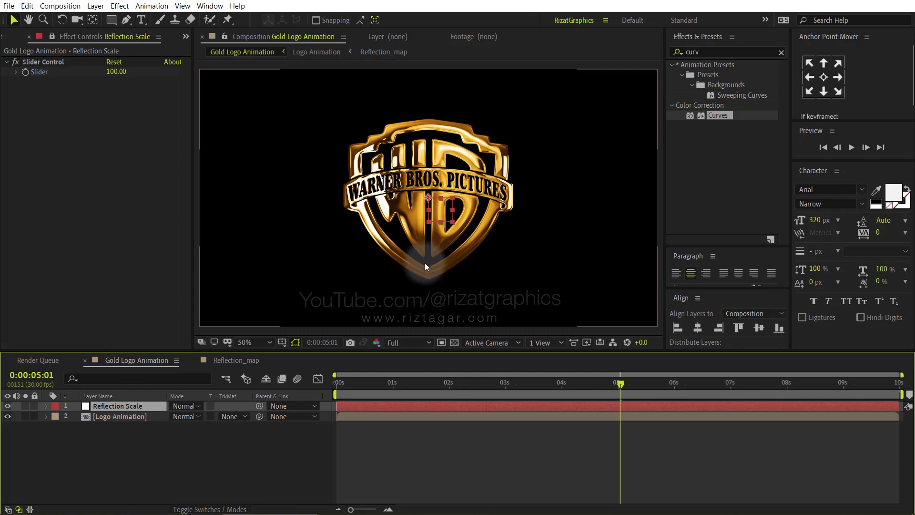
{"action": "left_click", "coordinate": [99, 123]}
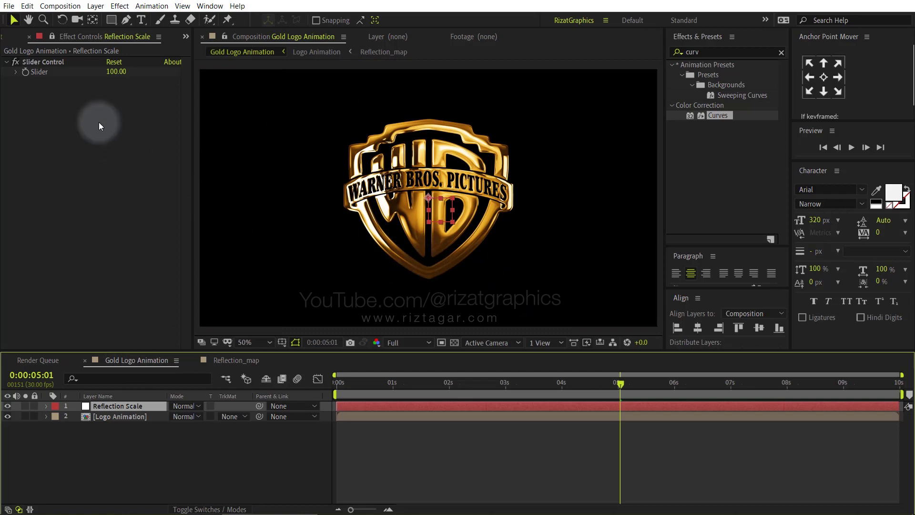
{"action": "left_click", "coordinate": [2, 37]}
{"action": "left_click", "coordinate": [89, 303]}
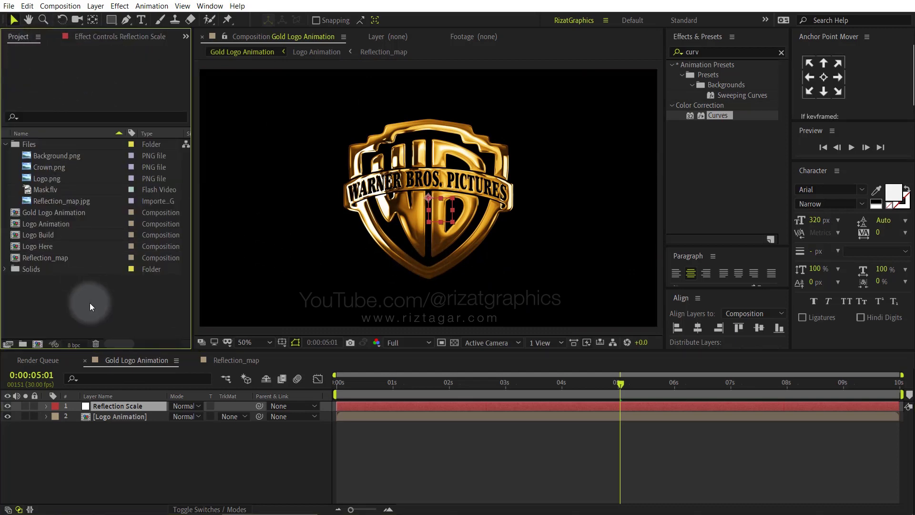
{"action": "scroll", "coordinate": [380, 264], "scroll_direction": "up", "scroll_amount": 2}
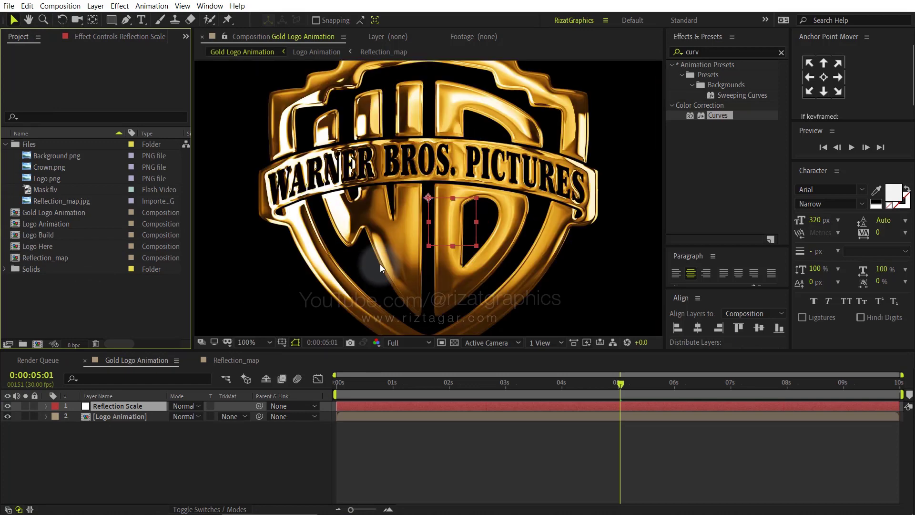
{"action": "scroll", "coordinate": [379, 265], "scroll_direction": "down", "scroll_amount": 2}
{"action": "left_click", "coordinate": [139, 432]}
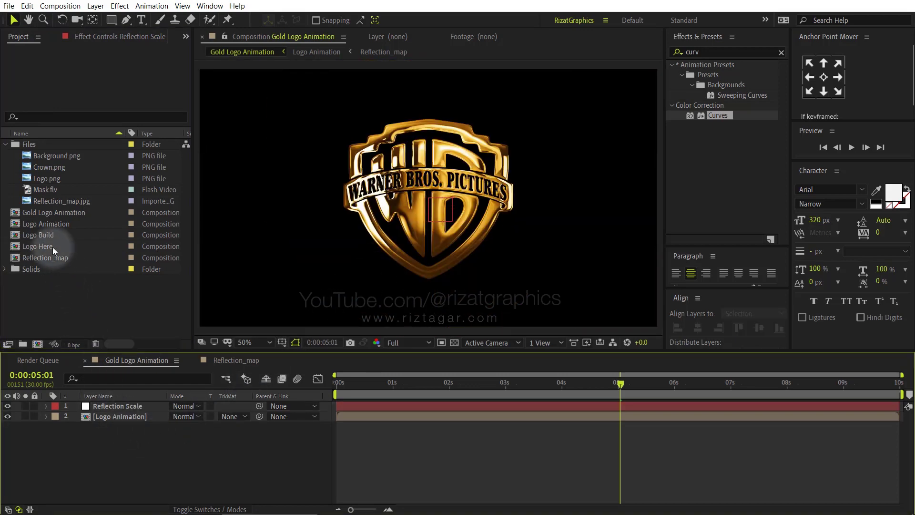
{"action": "left_click_drag", "start_coordinate": [55, 156], "coordinate": [87, 427]}
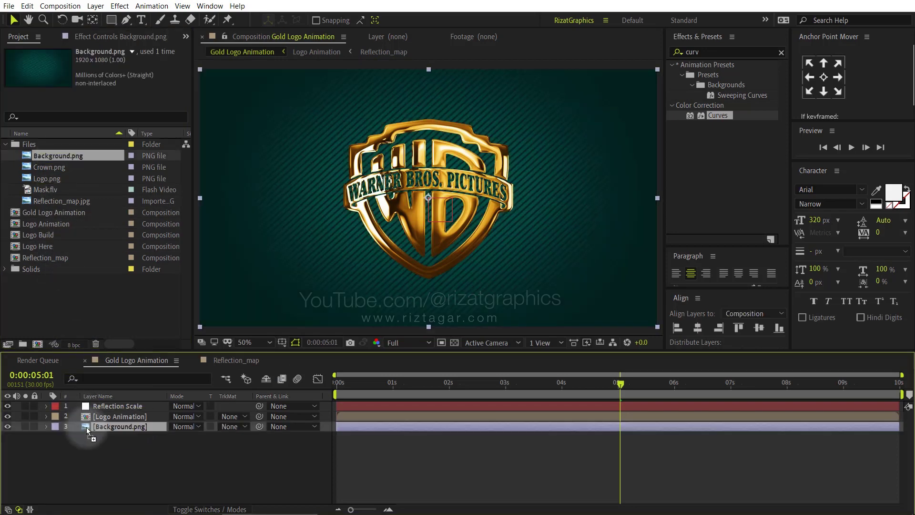
- Add a Drop Shadow layer style to the Logo Animation layer
{"action": "left_click", "coordinate": [116, 417]}
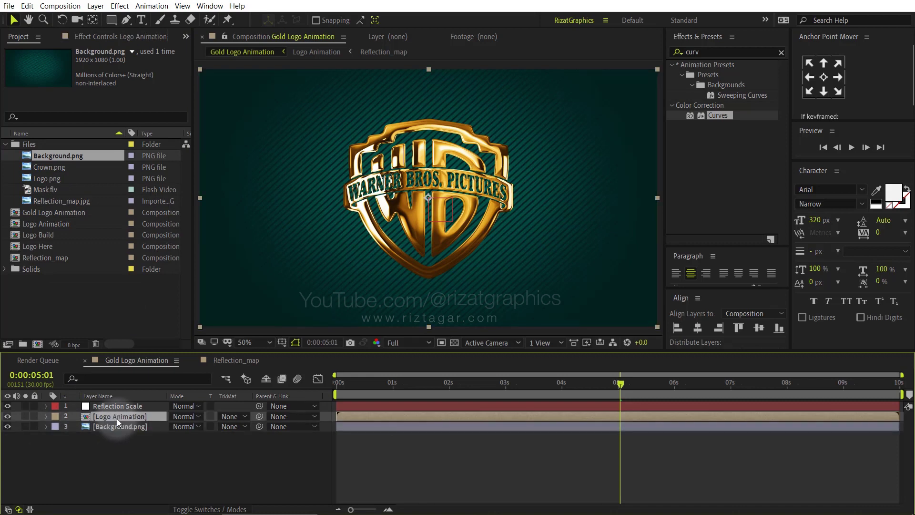
{"action": "right_click", "coordinate": [116, 419]}
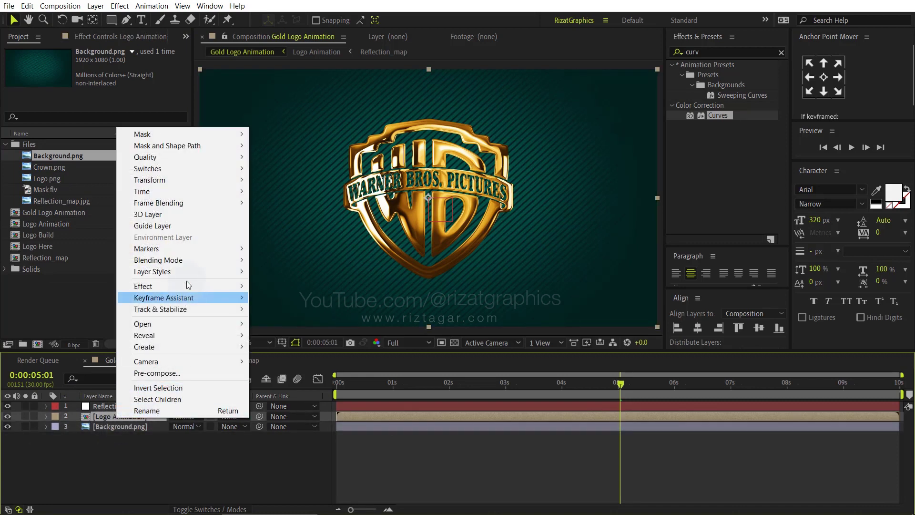
{"action": "mouse_move", "coordinate": [187, 270]}
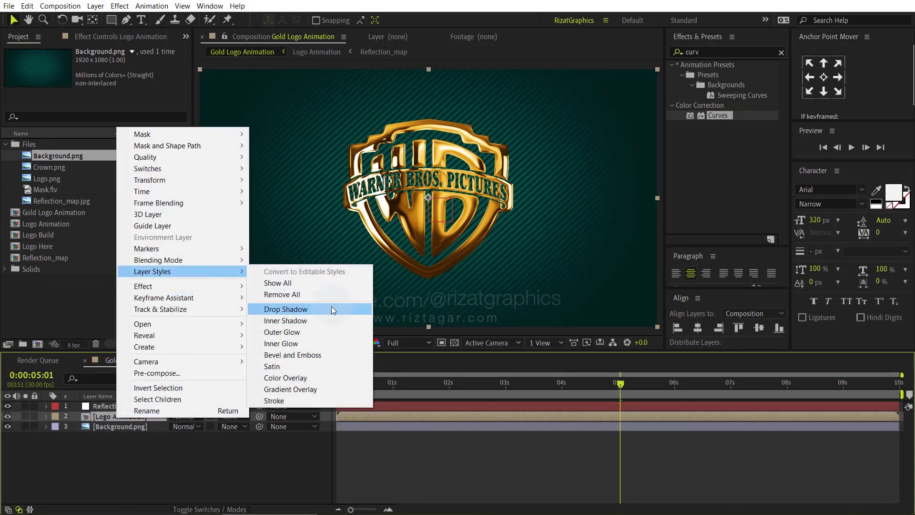
{"action": "left_click", "coordinate": [332, 310]}
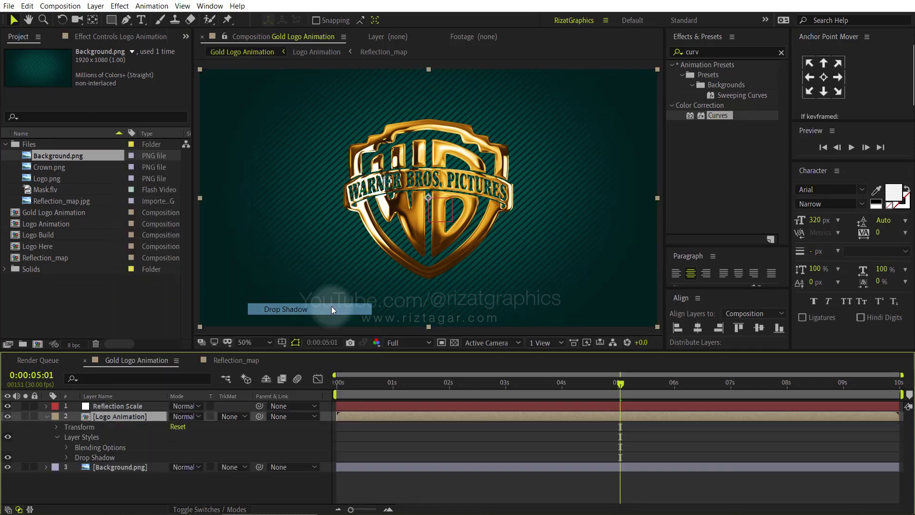
- Set the Logo Animation drop shadow's Distance to 10 and Size to 30, and collapse the layer's properties
{"action": "left_click", "coordinate": [66, 458]}
{"action": "left_click", "coordinate": [174, 466]}
{"action": "type", "text": "10"}
{"action": "key", "text": "Return"}
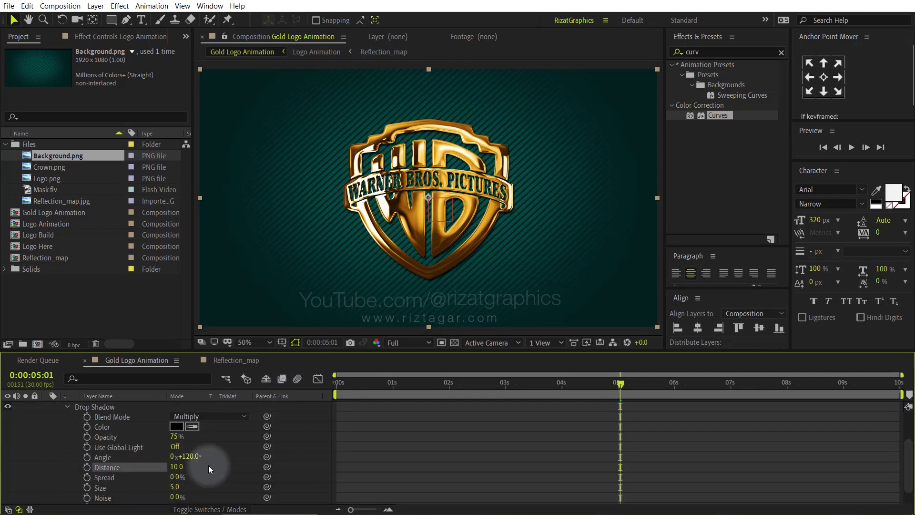
{"action": "left_click", "coordinate": [175, 488]}
{"action": "type", "text": "30"}
{"action": "key", "text": "Return"}
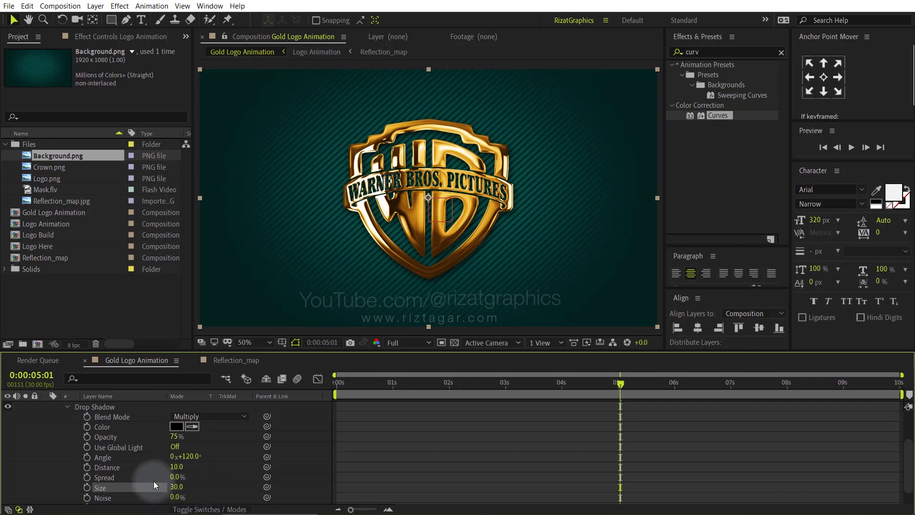
{"action": "scroll", "coordinate": [73, 437], "scroll_direction": "up", "scroll_amount": 1}
{"action": "left_click", "coordinate": [68, 437]}
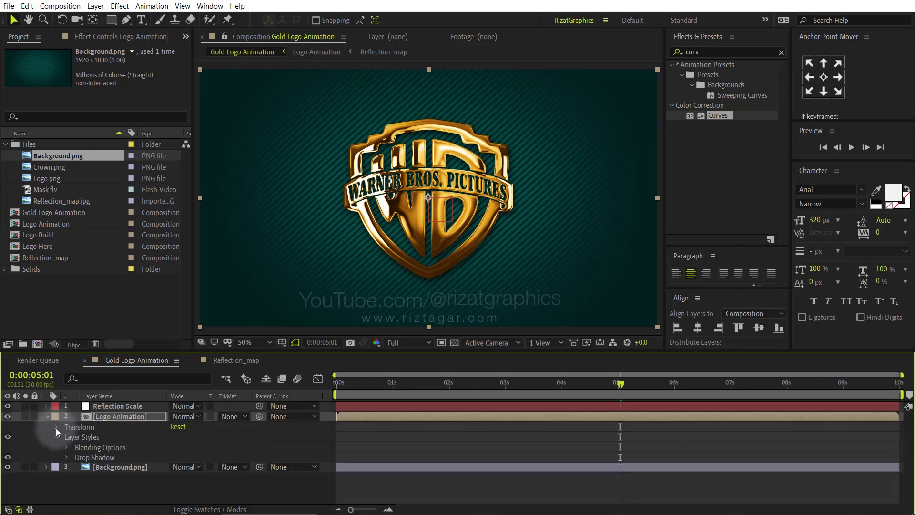
{"action": "left_click", "coordinate": [45, 417]}
{"action": "left_click", "coordinate": [116, 453]}
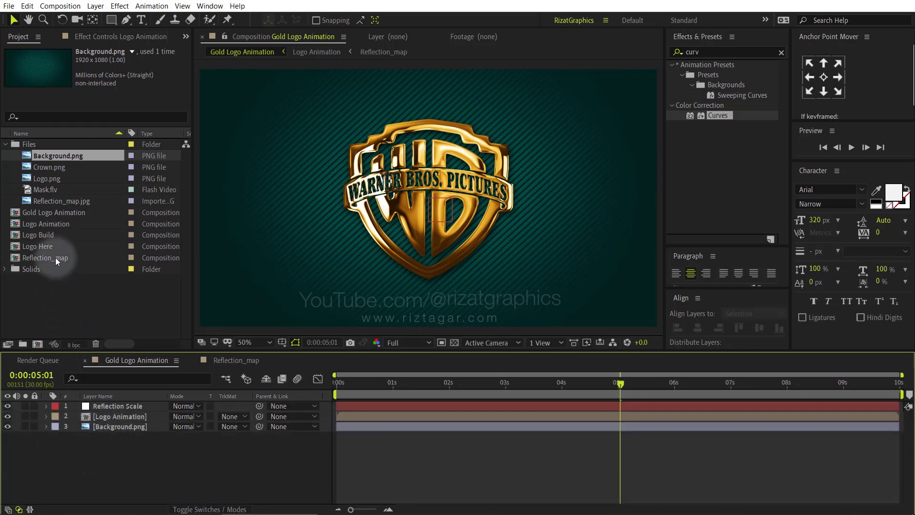
- Place the Logo Here composition directly above the Logo Animation layer and rename the new layer Stroke
{"action": "left_click_drag", "start_coordinate": [53, 247], "coordinate": [78, 413]}
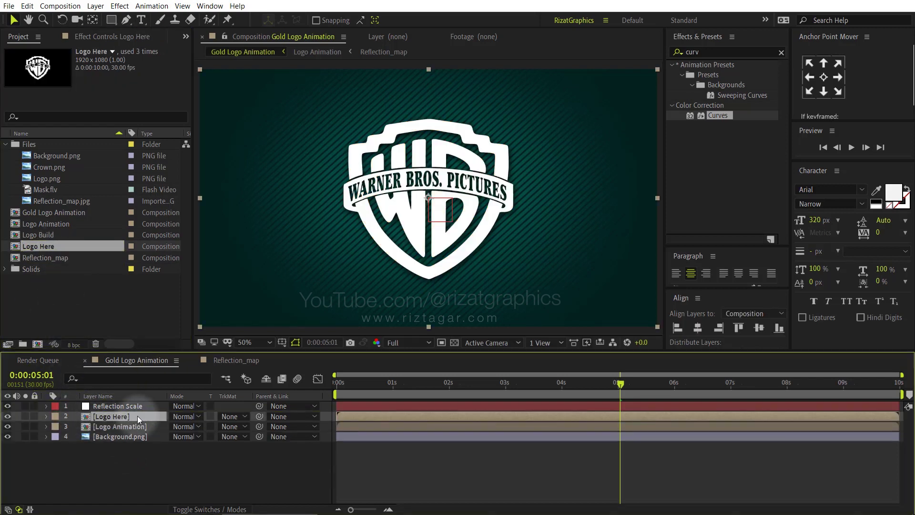
{"action": "key", "text": "Return"}
{"action": "type", "text": "S"}
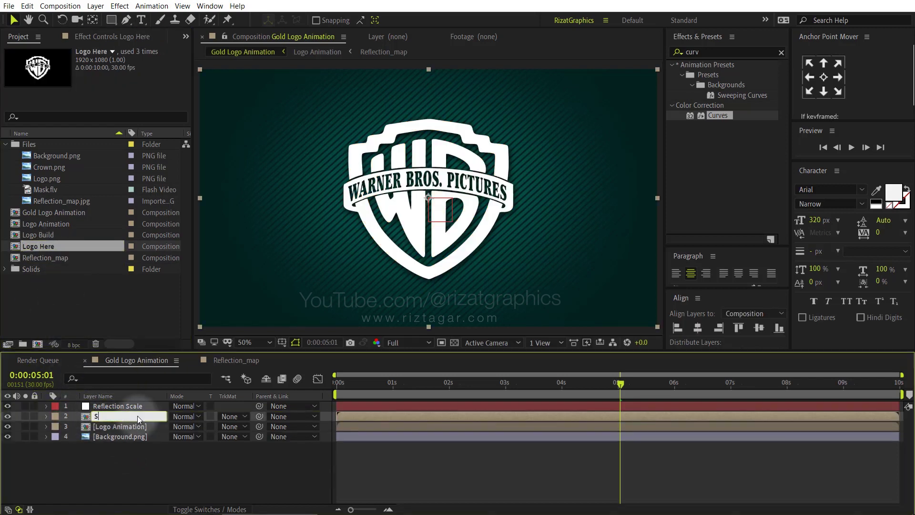
{"action": "type", "text": "troke"}
{"action": "key", "text": "Return"}
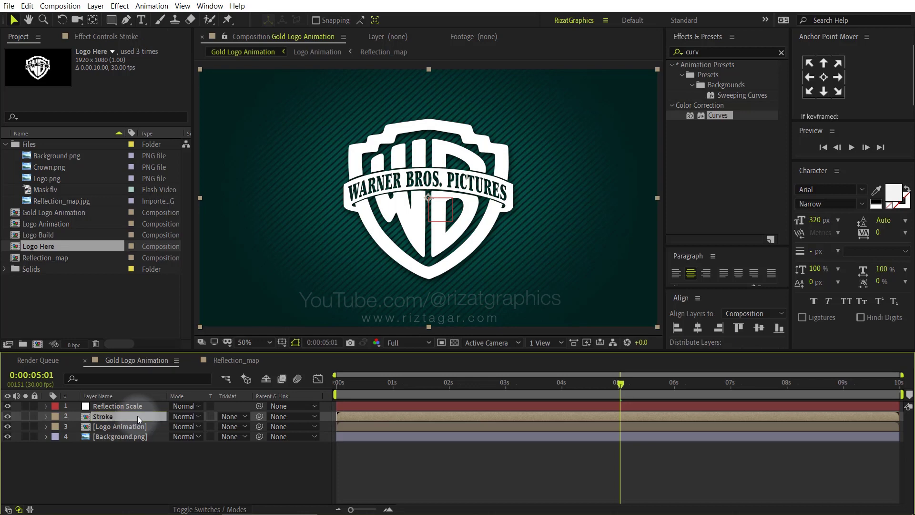
- Hide the Logo Animation layer and apply the Vegas effect to the Stroke layer
{"action": "left_click", "coordinate": [7, 427]}
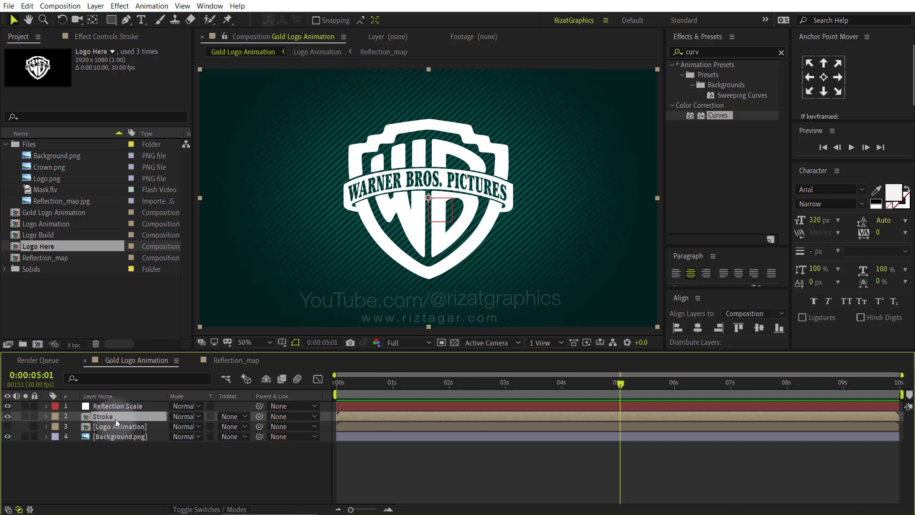
{"action": "left_click", "coordinate": [708, 53]}
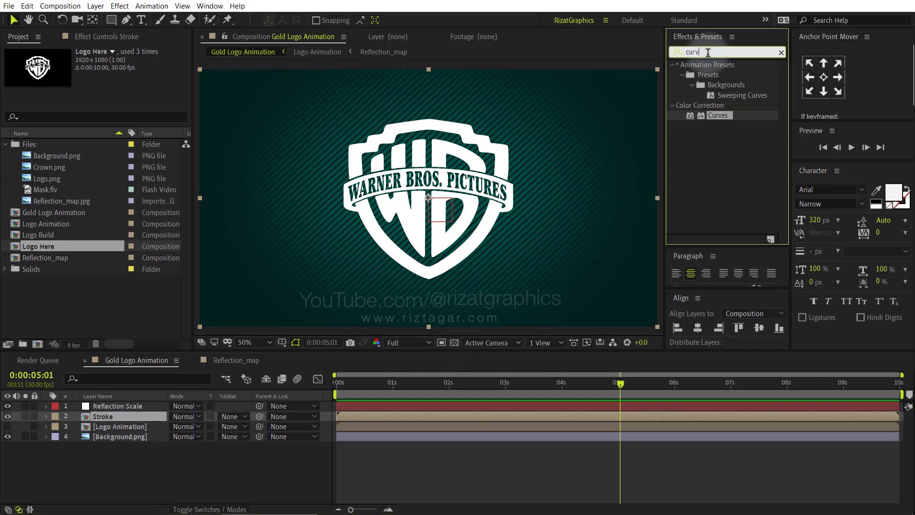
{"action": "key", "text": "BackSpace"}
{"action": "key", "text": "BackSpace"}
{"action": "key", "text": "BackSpace"}
{"action": "key", "text": "BackSpace"}
{"action": "type", "text": "vegas"}
{"action": "key", "text": "Return"}
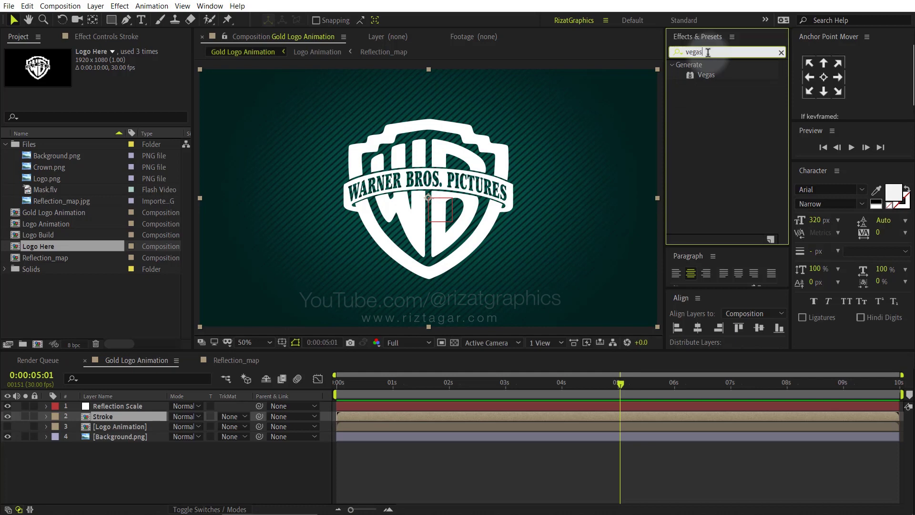
{"action": "mouse_move", "coordinate": [705, 75]}
{"action": "left_mouse_down"}
{"action": "mouse_move", "coordinate": [693, 113]}
{"action": "mouse_move", "coordinate": [306, 394]}
{"action": "mouse_move", "coordinate": [137, 418]}
{"action": "left_mouse_up"}
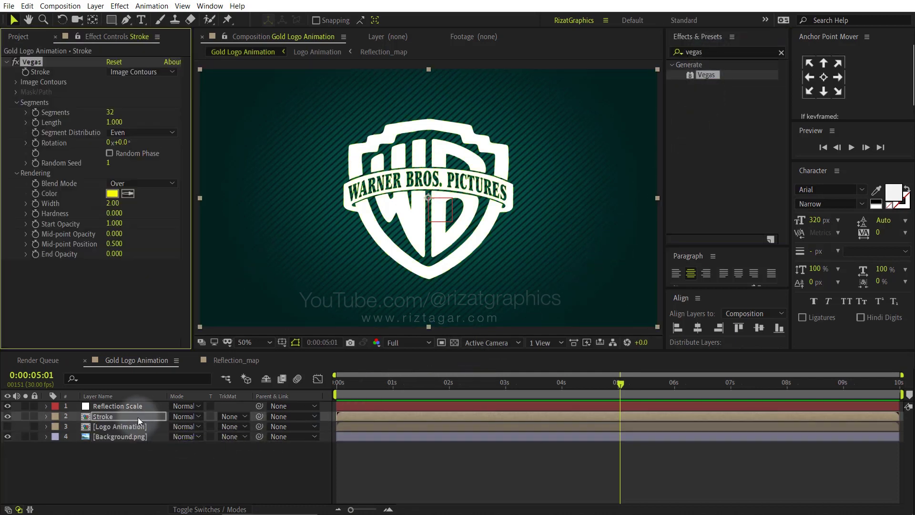
- Set the Vegas stroke color to white (FFFFFF) and its Blend Mode to Transparent
{"action": "left_click", "coordinate": [112, 193]}
{"action": "left_click", "coordinate": [356, 150]}
{"action": "left_click", "coordinate": [340, 147]}
{"action": "left_click_drag", "start_coordinate": [373, 131], "coordinate": [556, 125]}
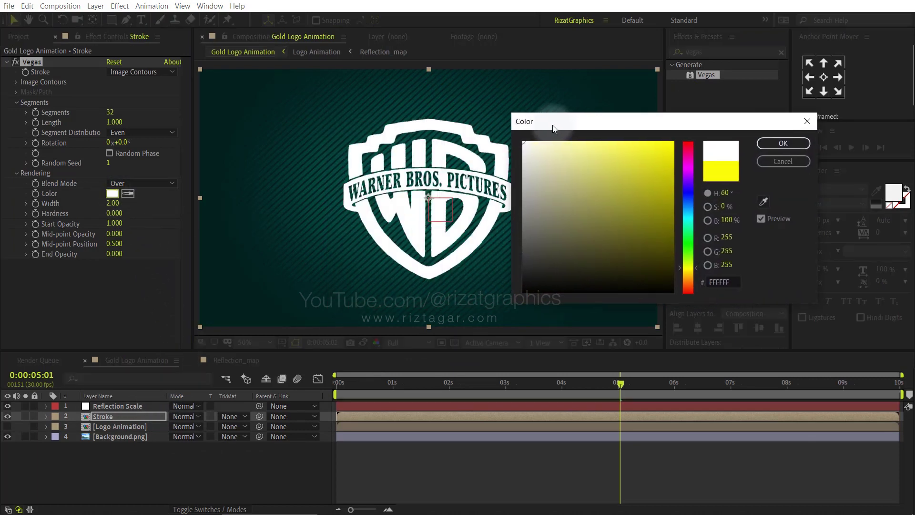
{"action": "left_click", "coordinate": [790, 144]}
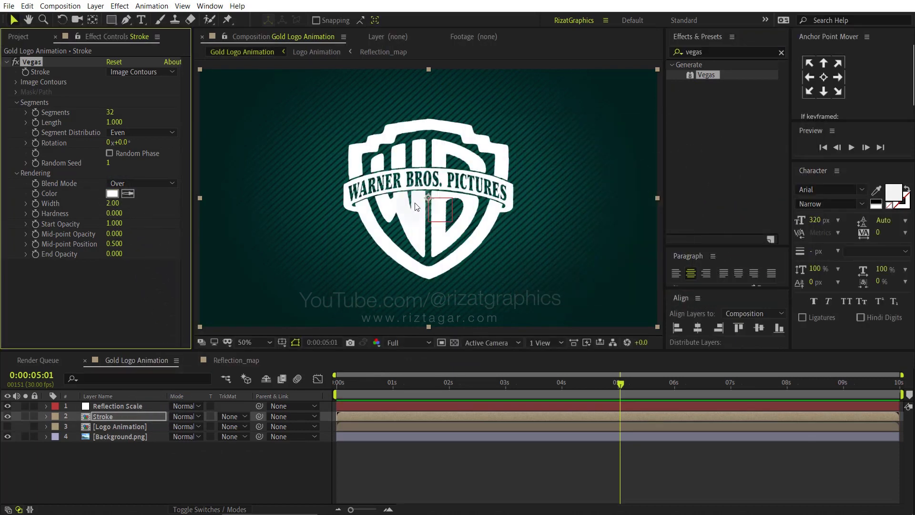
{"action": "left_click", "coordinate": [160, 183]}
{"action": "left_click", "coordinate": [160, 191]}
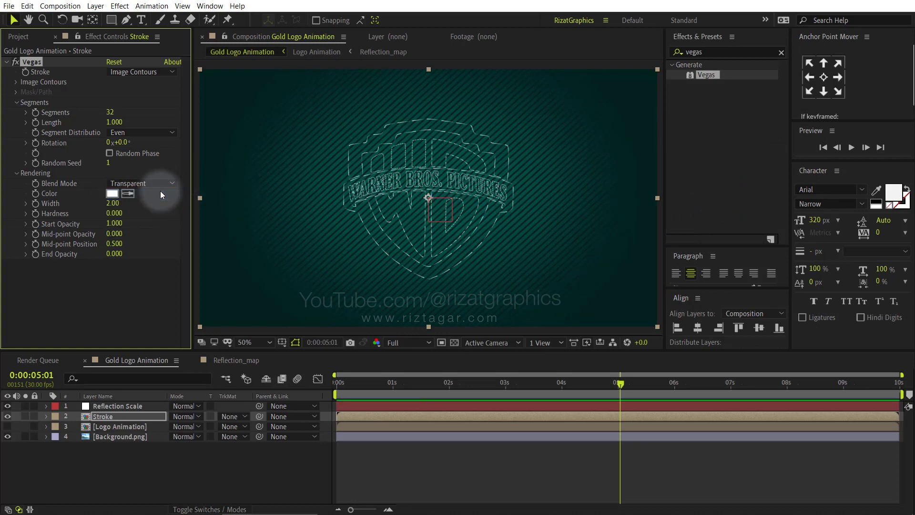
- Set the Vegas image contours Channel to Alpha and the Threshold to 228
{"action": "left_click", "coordinate": [16, 83]}
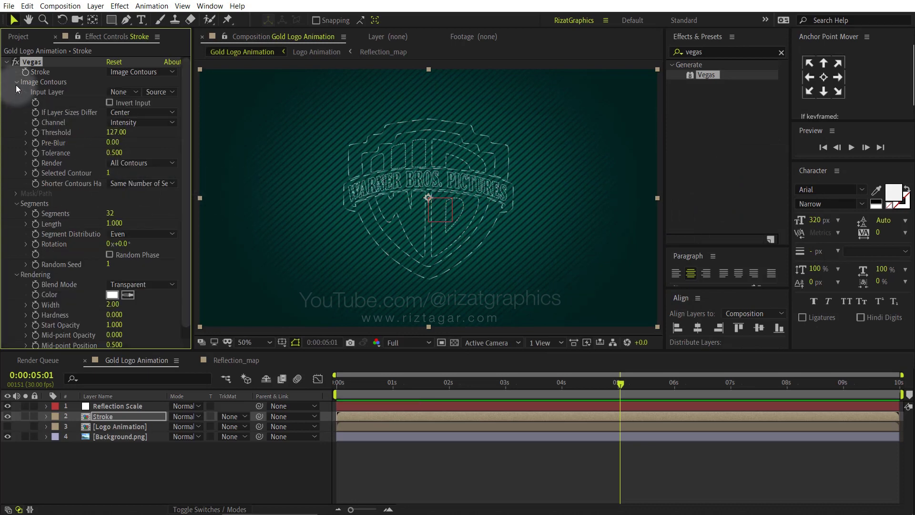
{"action": "left_click", "coordinate": [160, 124]}
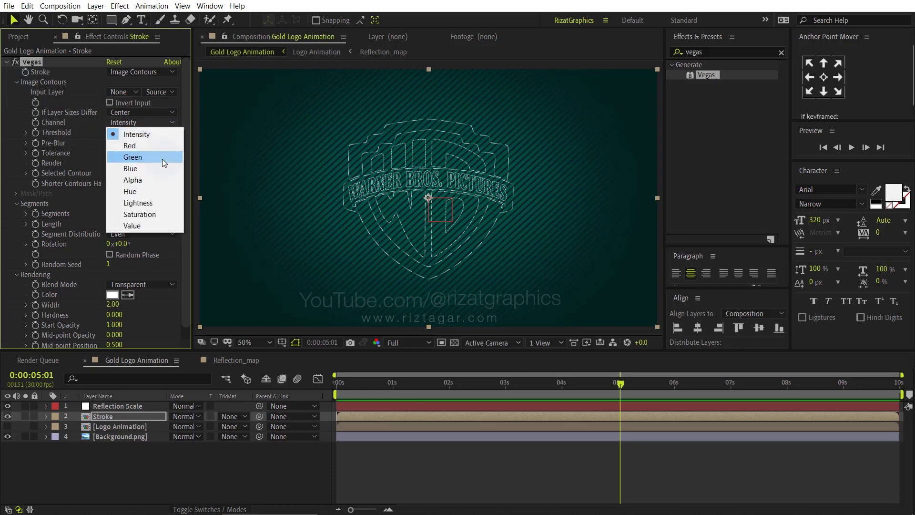
{"action": "left_click", "coordinate": [161, 176]}
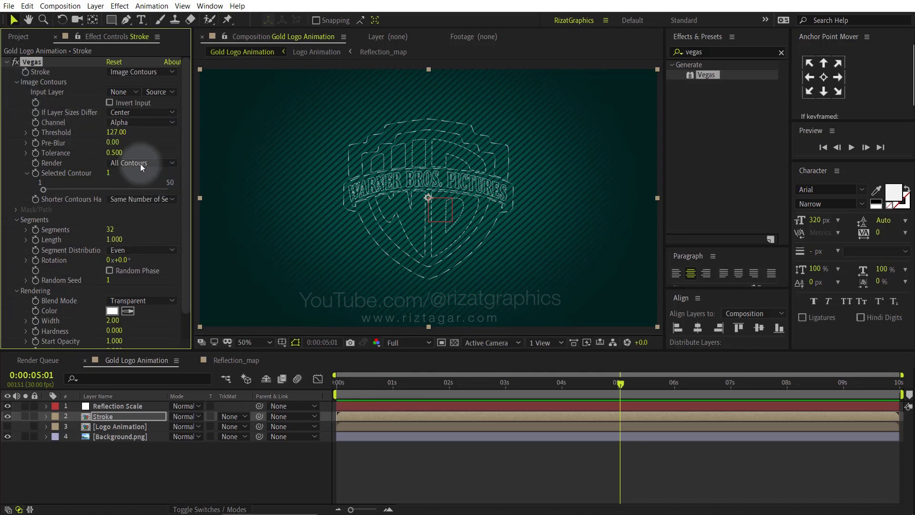
{"action": "left_click", "coordinate": [117, 133]}
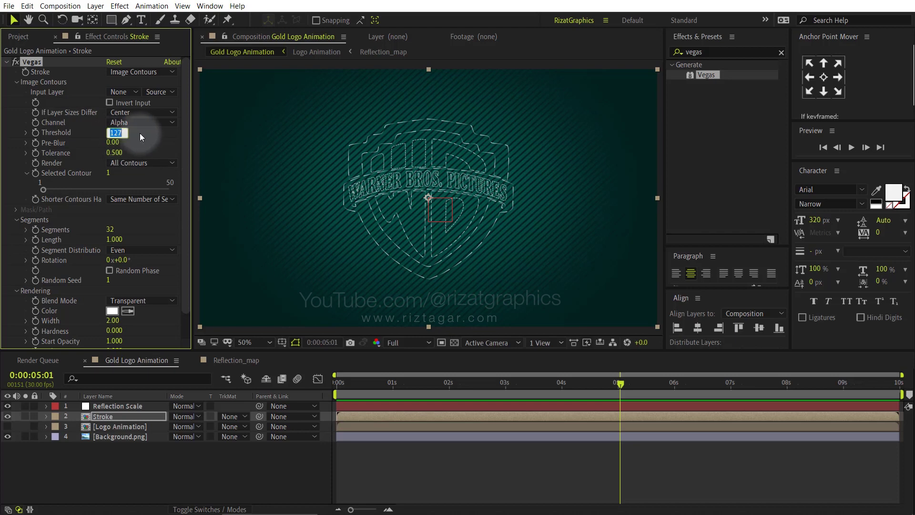
{"action": "type", "text": "228"}
{"action": "key", "text": "Return"}
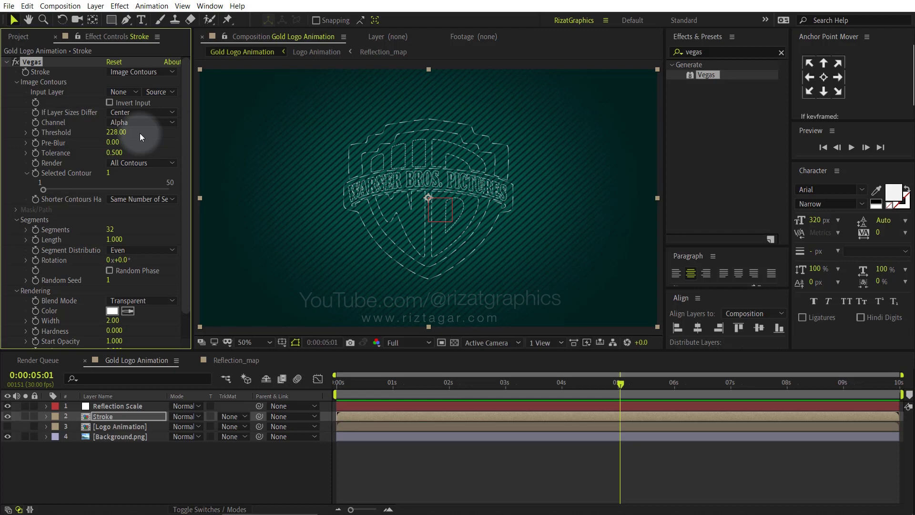
- Set the Vegas effect's Segments to 1 and its image contours Tolerance to 0
{"action": "left_click", "coordinate": [113, 231]}
{"action": "type", "text": "1"}
{"action": "key", "text": "Return"}
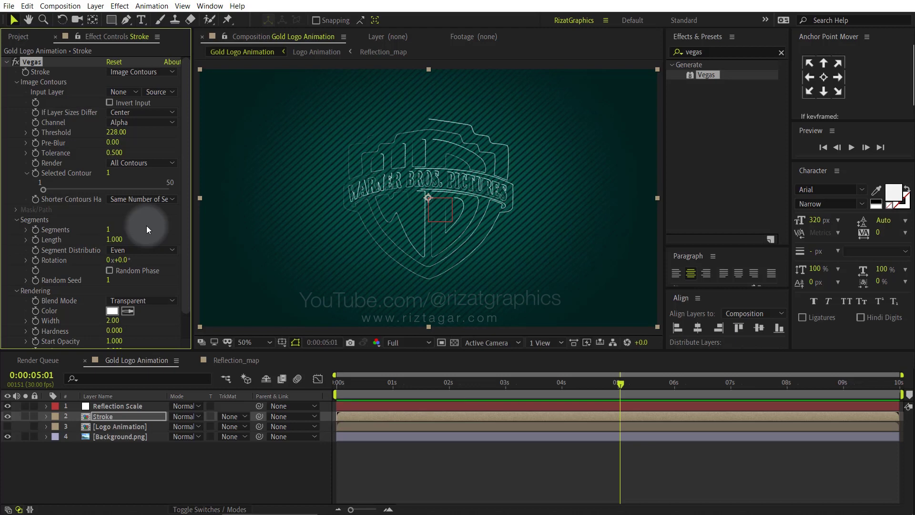
{"action": "type", "text": "0"}
{"action": "key", "text": "Return"}
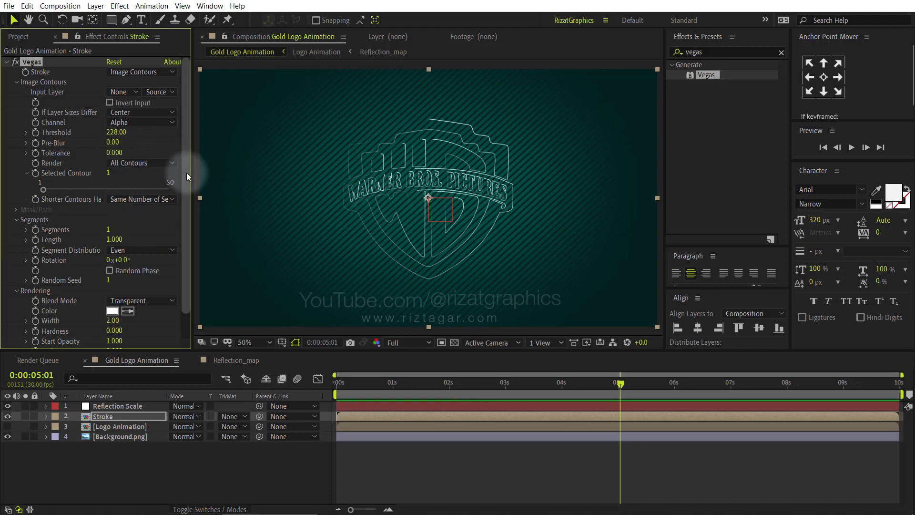
- Add the expression time*50 to the Rotation property of the Vegas effect on the Stroke layer
{"action": "scroll", "coordinate": [191, 213], "scroll_direction": "down", "scroll_amount": 2}
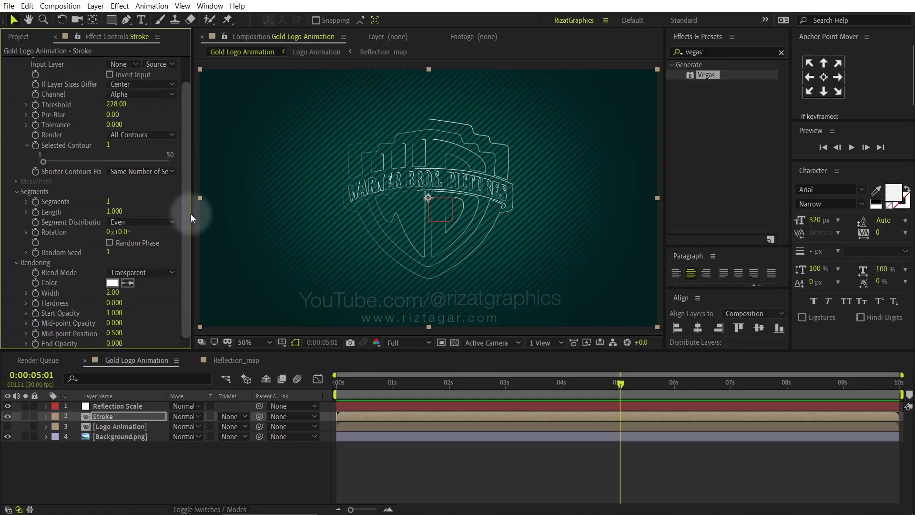
{"action": "left_click", "coordinate": [36, 233], "text": "alt"}
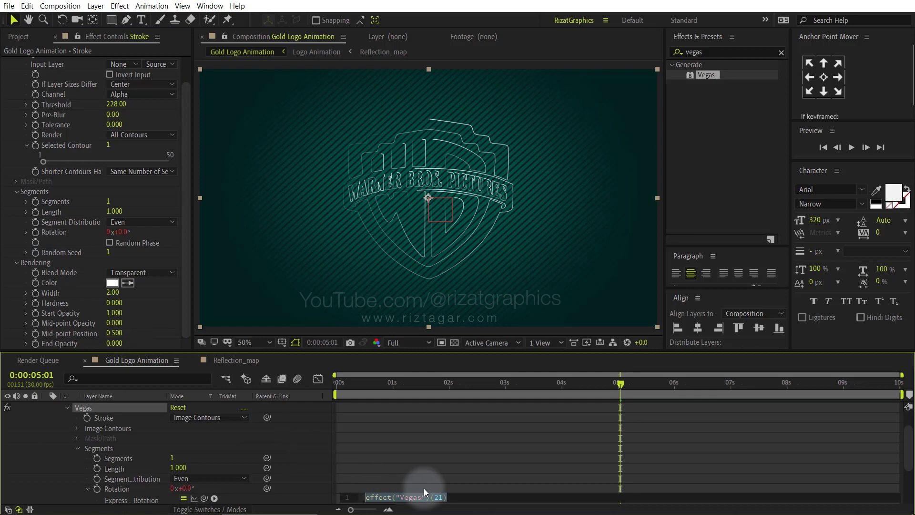
{"action": "type", "text": "time*50"}
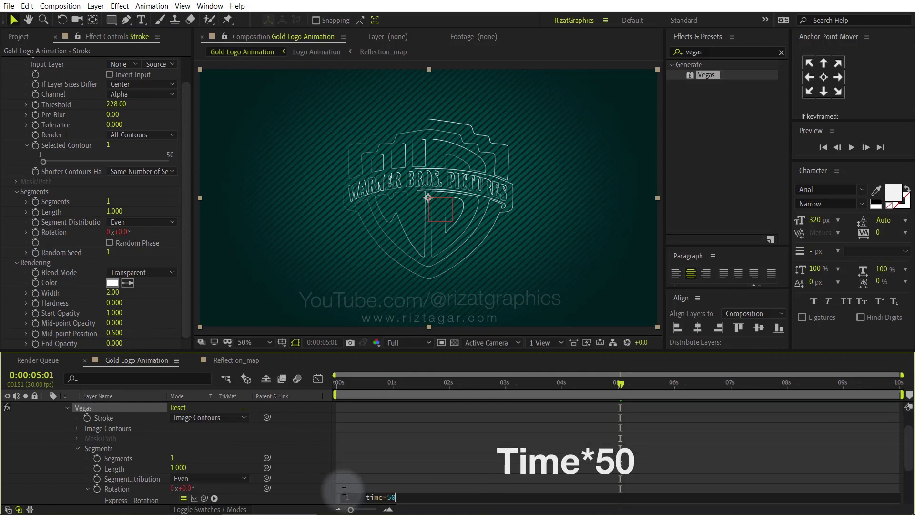
{"action": "left_click", "coordinate": [374, 445]}
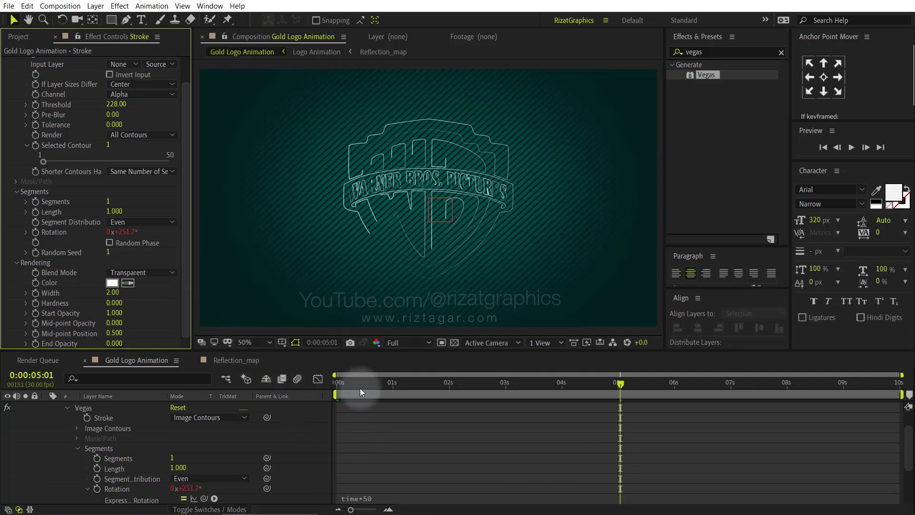
- Return the current time to 0:00:00:00 and collapse the Stroke layer's properties
{"action": "left_click_drag", "start_coordinate": [360, 388], "coordinate": [311, 382]}
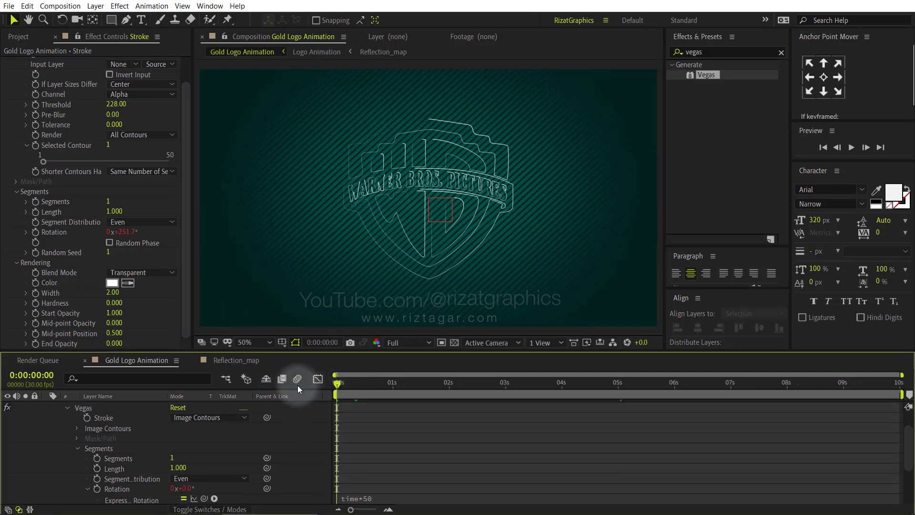
{"action": "scroll", "coordinate": [53, 412], "scroll_direction": "up", "scroll_amount": 5}
{"action": "left_click", "coordinate": [47, 416]}
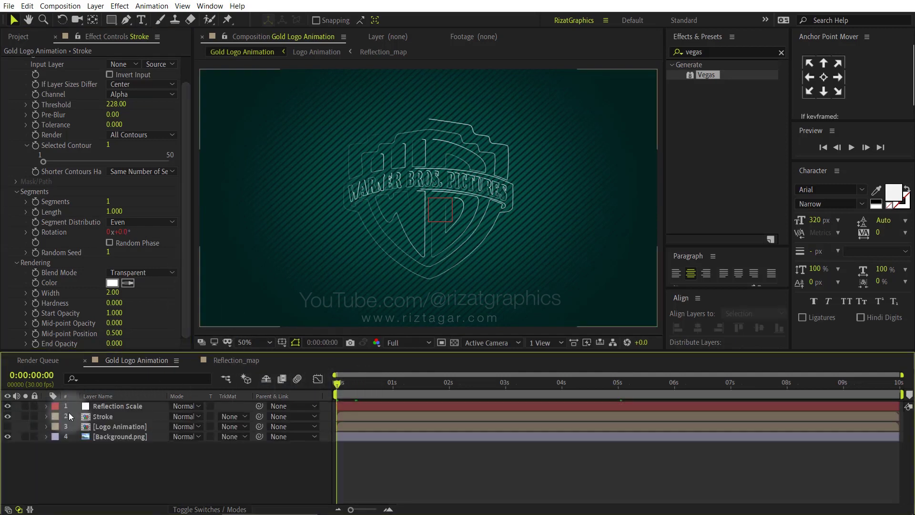
- Set the Vegas Mid-point Opacity to -0.410 and Mid-point Position to 0.212
{"action": "left_click", "coordinate": [186, 313]}
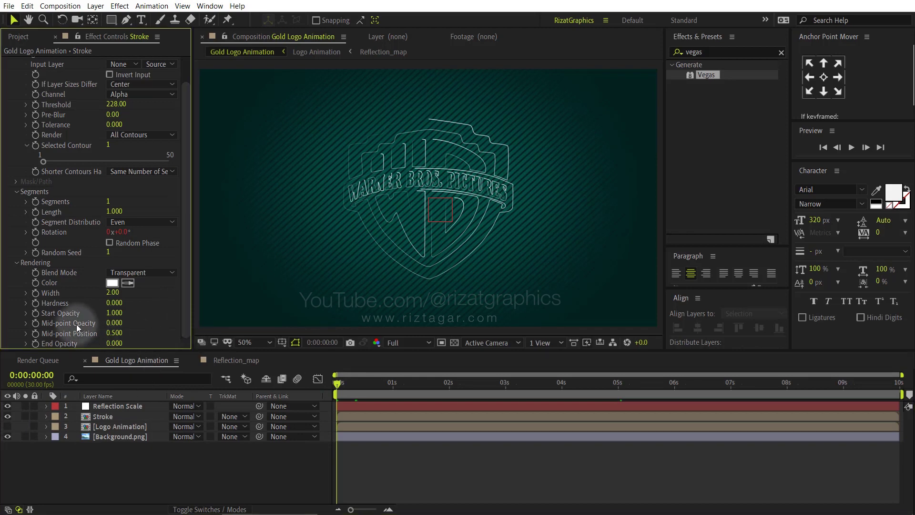
{"action": "left_click", "coordinate": [114, 323]}
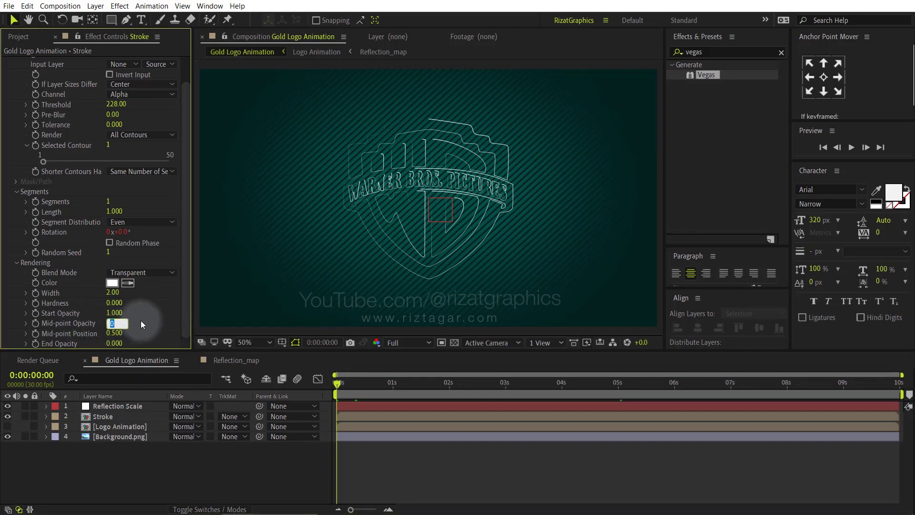
{"action": "type", "text": "-0."}
{"action": "type", "text": "410"}
{"action": "key", "text": "Return"}
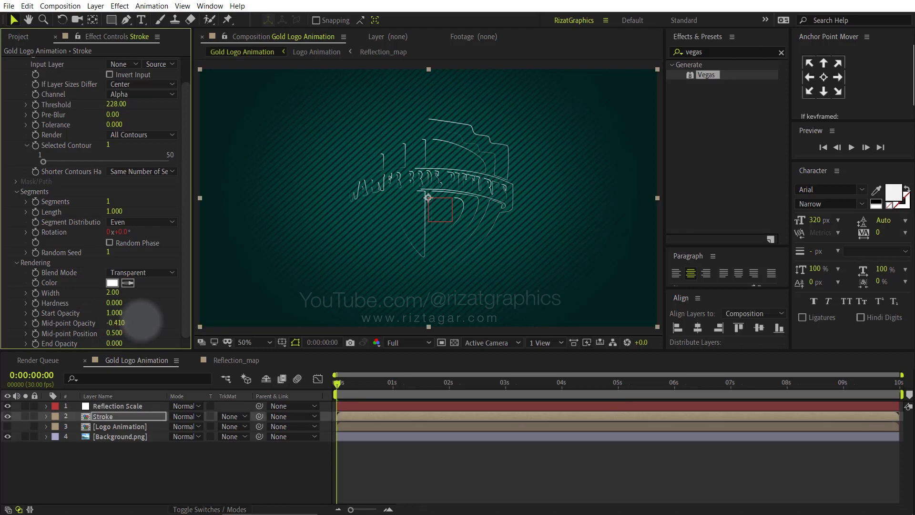
{"action": "left_click", "coordinate": [115, 334]}
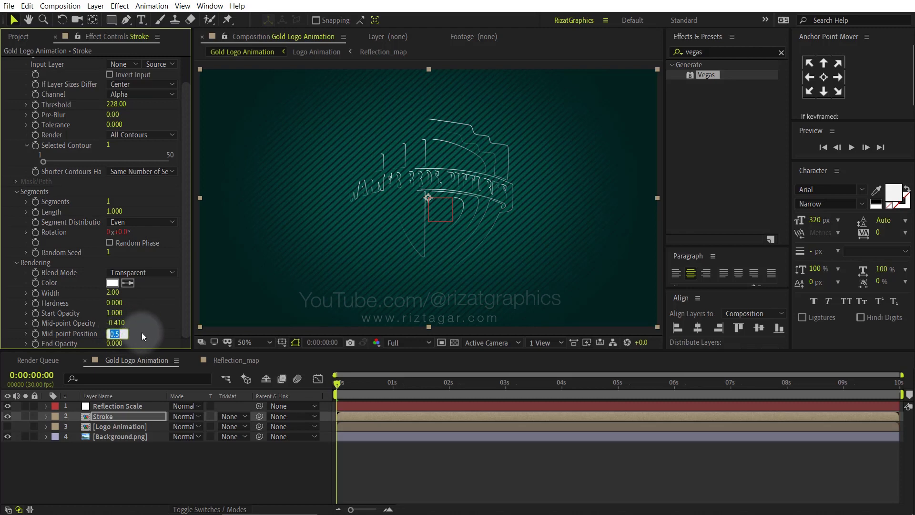
{"action": "type", "text": "0.212"}
{"action": "key", "text": "Return"}
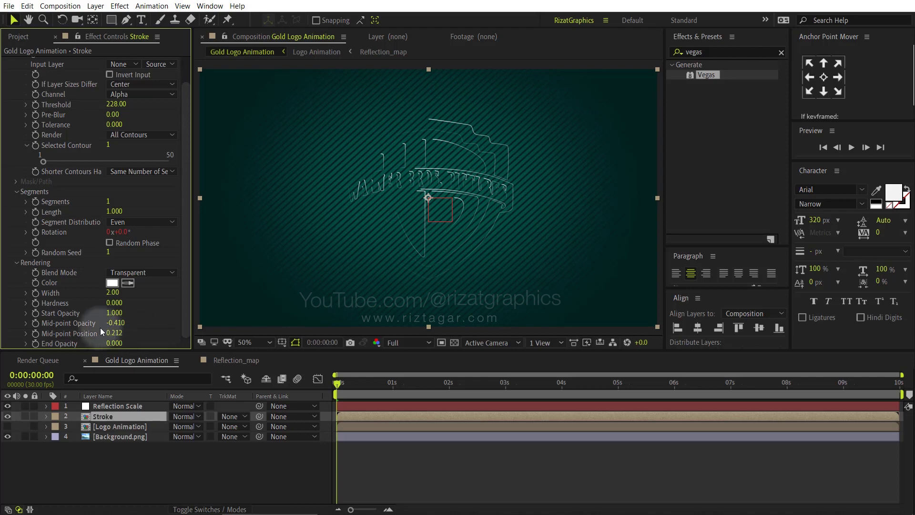
- Keyframe Vegas Hardness, Start Opacity and End Opacity at 0:00:00:00, reveal the keyframes, and set Start Opacity to 0
{"action": "left_click", "coordinate": [36, 303]}
{"action": "left_click", "coordinate": [36, 314]}
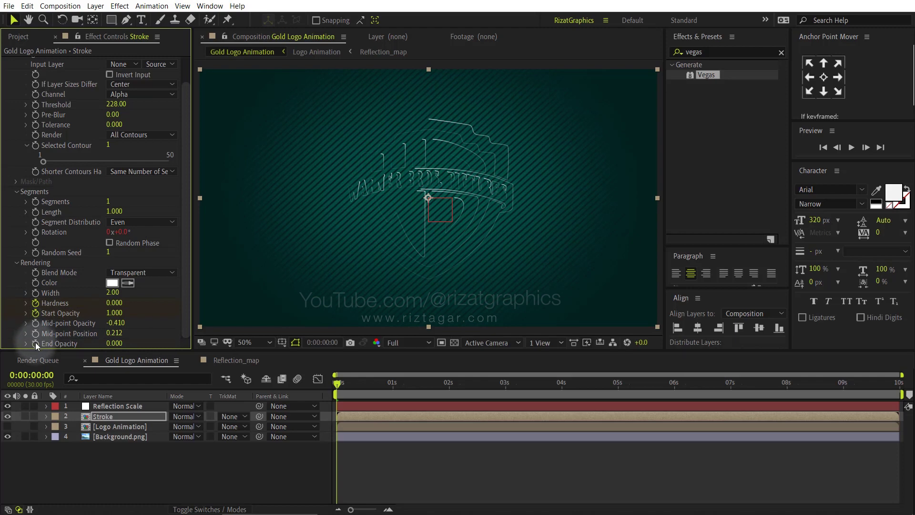
{"action": "left_click", "coordinate": [353, 418]}
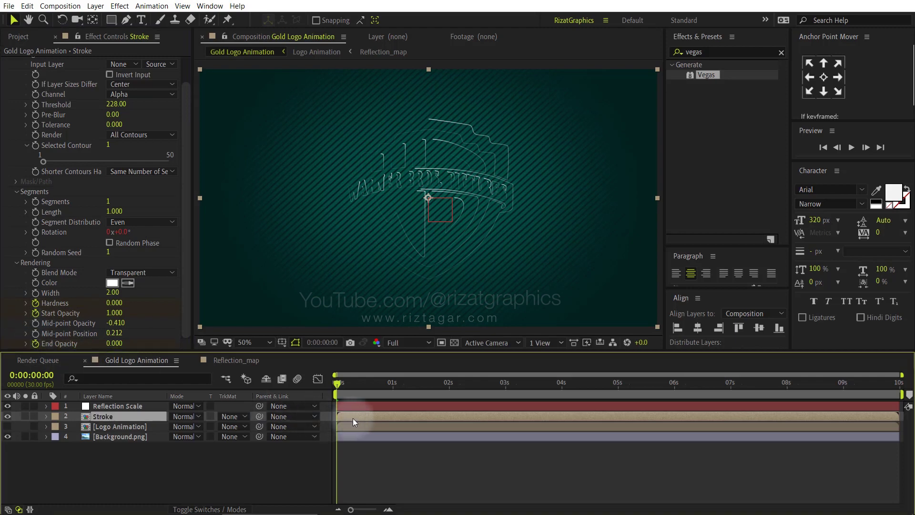
{"action": "key", "text": "u"}
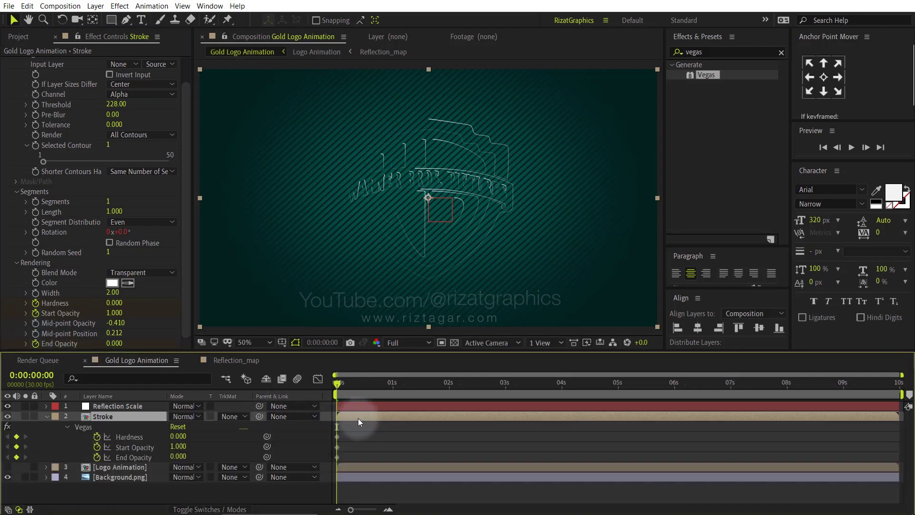
{"action": "left_click", "coordinate": [114, 312]}
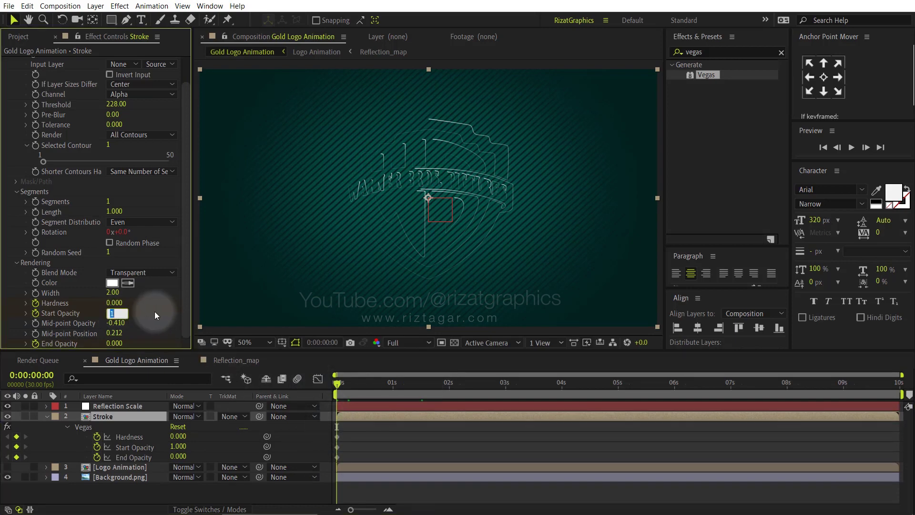
{"action": "type", "text": "0"}
{"action": "key", "text": "Return"}
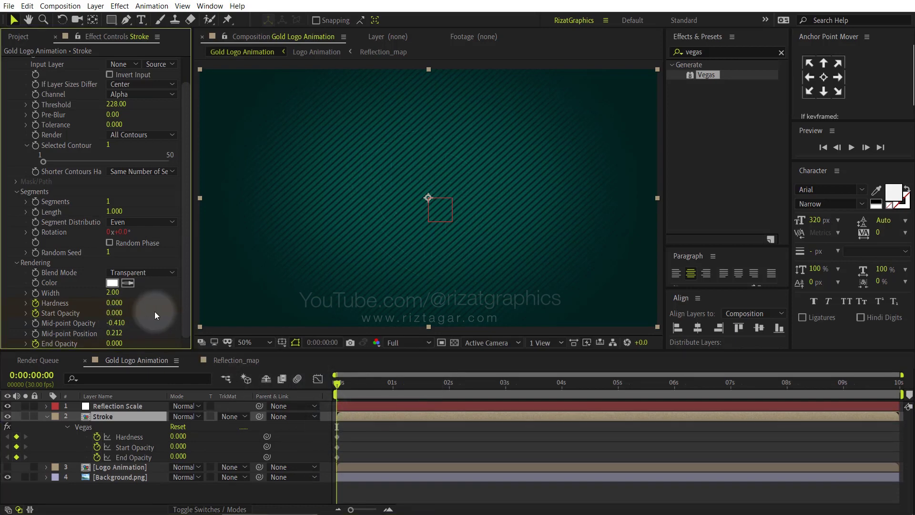
- At 0:00:01:15, keyframe Vegas Hardness at 1 and both Start Opacity and End Opacity at 0.35
{"action": "left_click", "coordinate": [422, 385]}
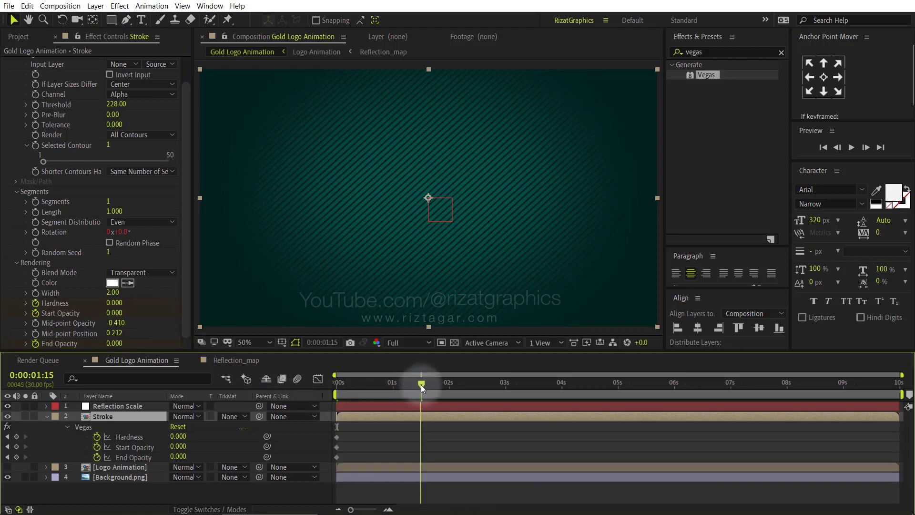
{"action": "left_click_drag", "start_coordinate": [116, 303], "coordinate": [144, 306]}
{"action": "left_click", "coordinate": [116, 313]}
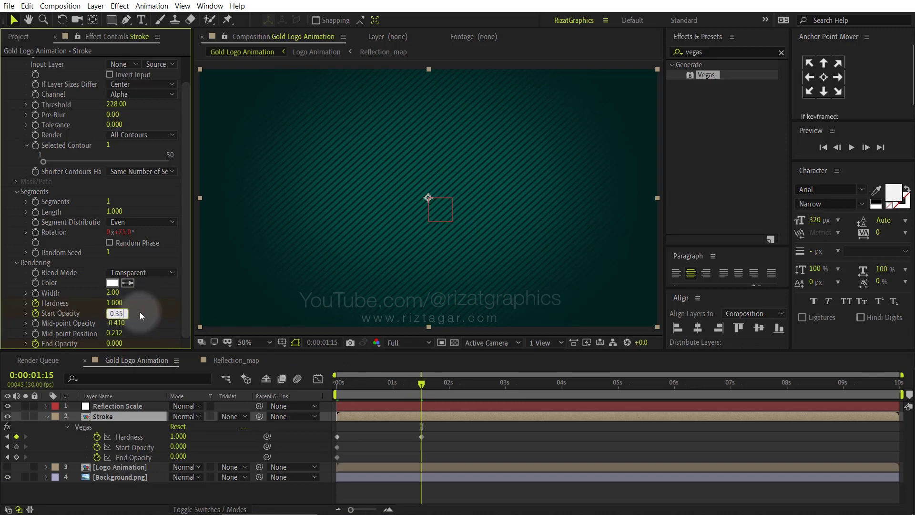
{"action": "key", "text": "Return"}
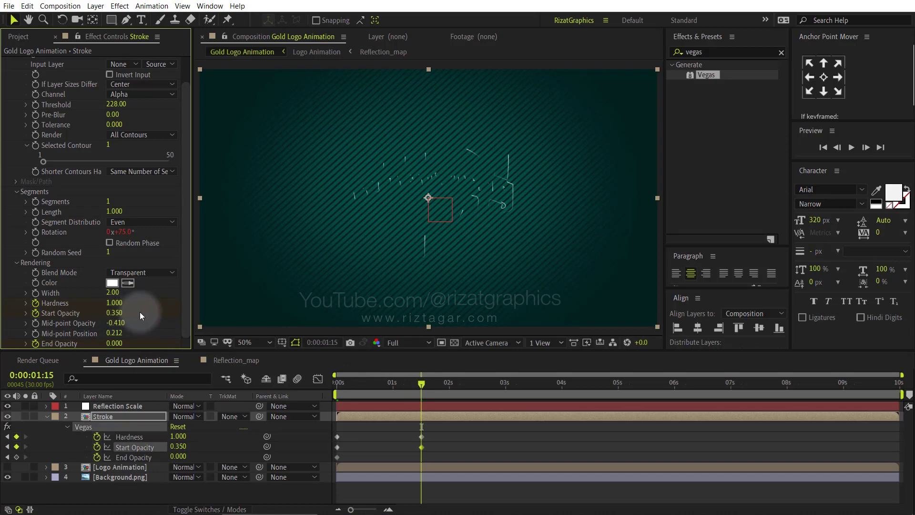
{"action": "left_click", "coordinate": [117, 342]}
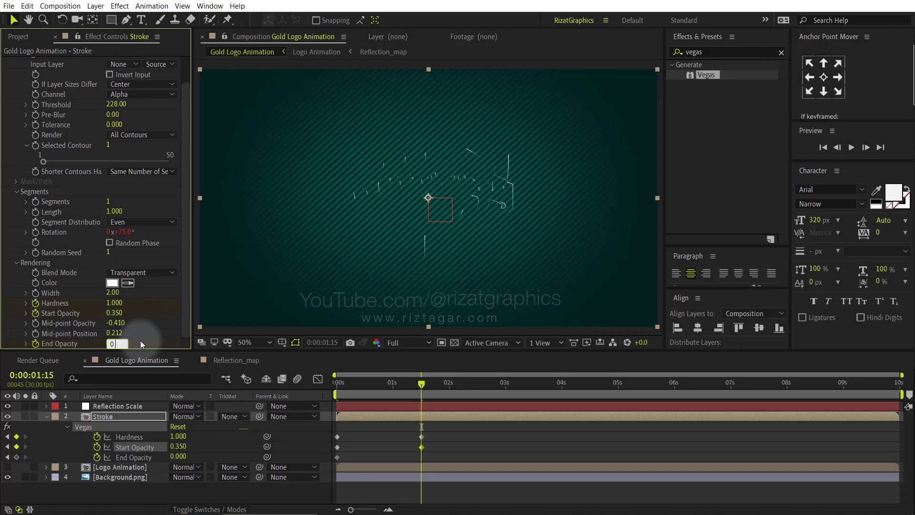
{"action": "key", "text": "Return"}
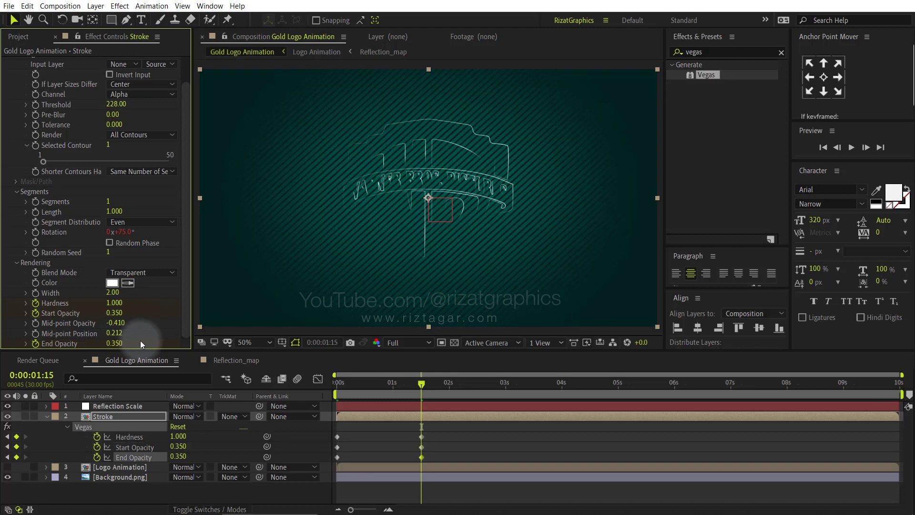
- Add hold-value keyframes for Vegas Hardness, Start Opacity and End Opacity at 0:00:06:00
{"action": "left_click", "coordinate": [675, 386]}
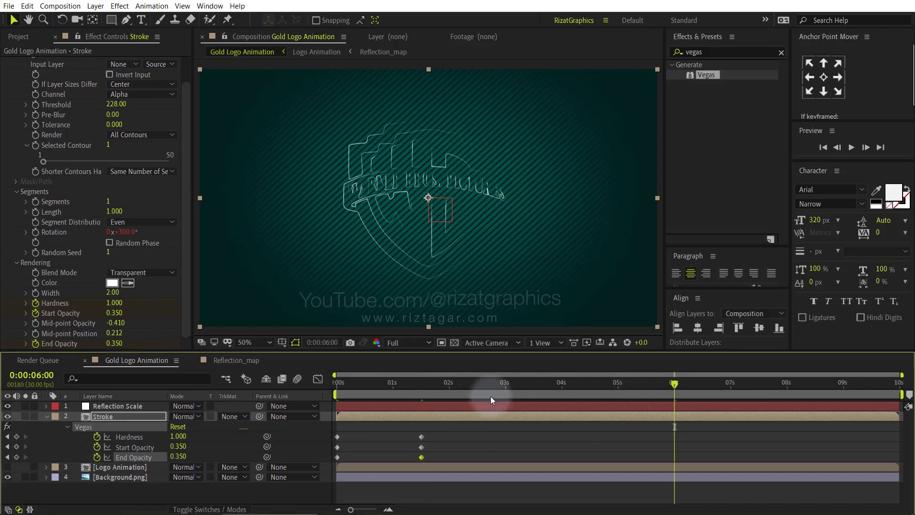
{"action": "left_click", "coordinate": [16, 436]}
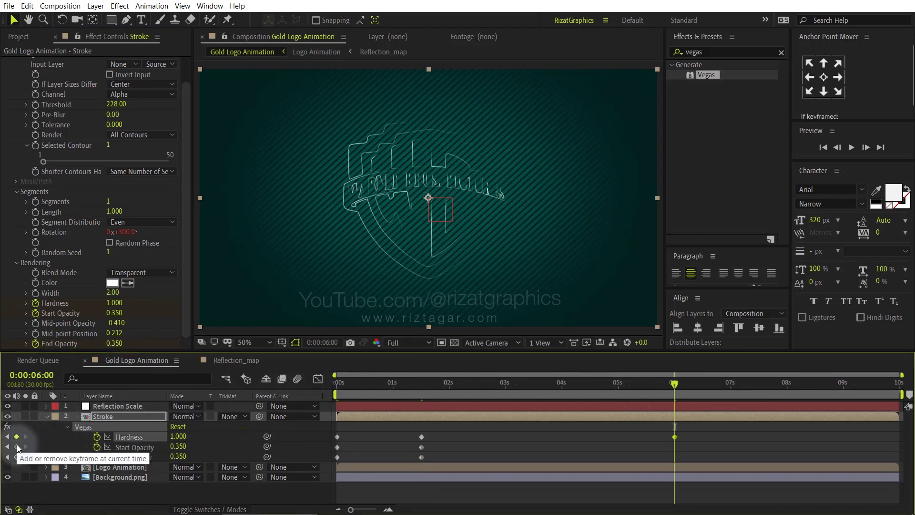
{"action": "left_click", "coordinate": [17, 446]}
{"action": "left_click", "coordinate": [16, 456]}
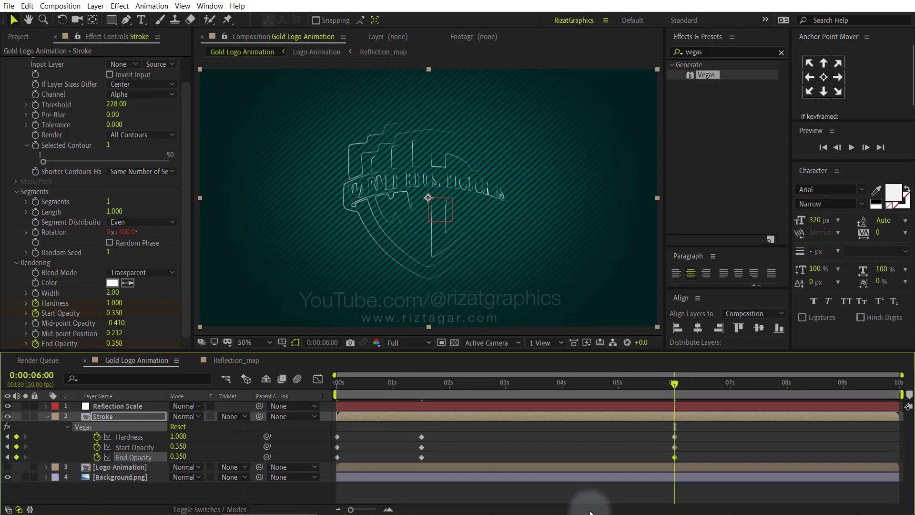
- At 0:00:07:15, keyframe Vegas Hardness, Start Opacity and End Opacity at 0 on the Stroke layer
{"action": "left_click_drag", "start_coordinate": [754, 384], "coordinate": [760, 385]}
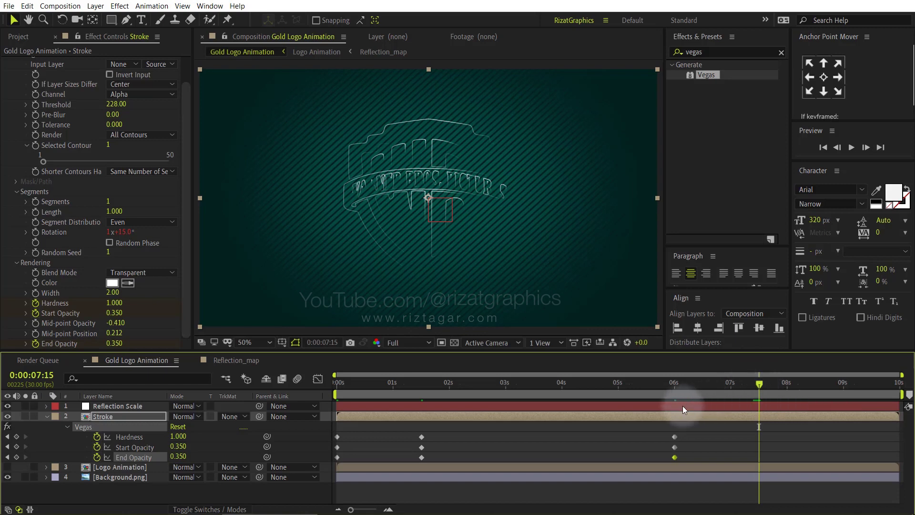
{"action": "left_click", "coordinate": [114, 303]}
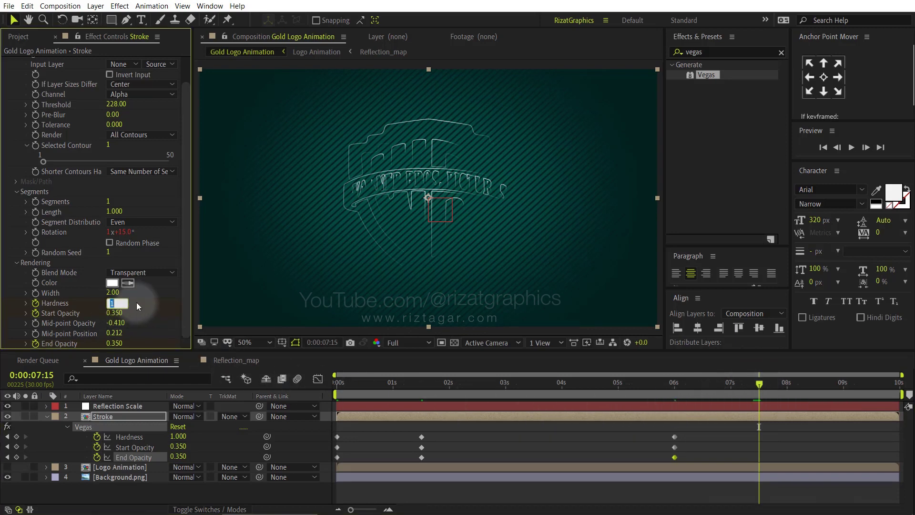
{"action": "key", "text": "Tab"}
{"action": "type", "text": "0"}
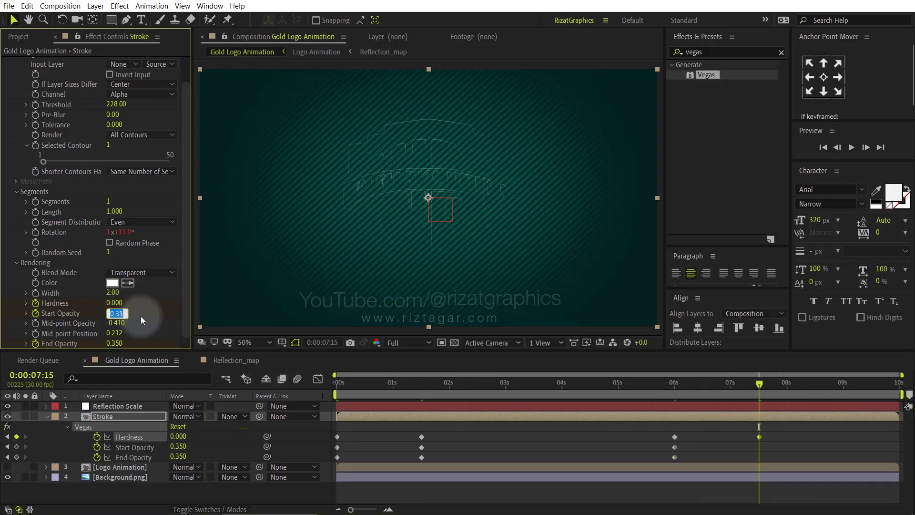
{"action": "left_click", "coordinate": [114, 343]}
{"action": "type", "text": "0"}
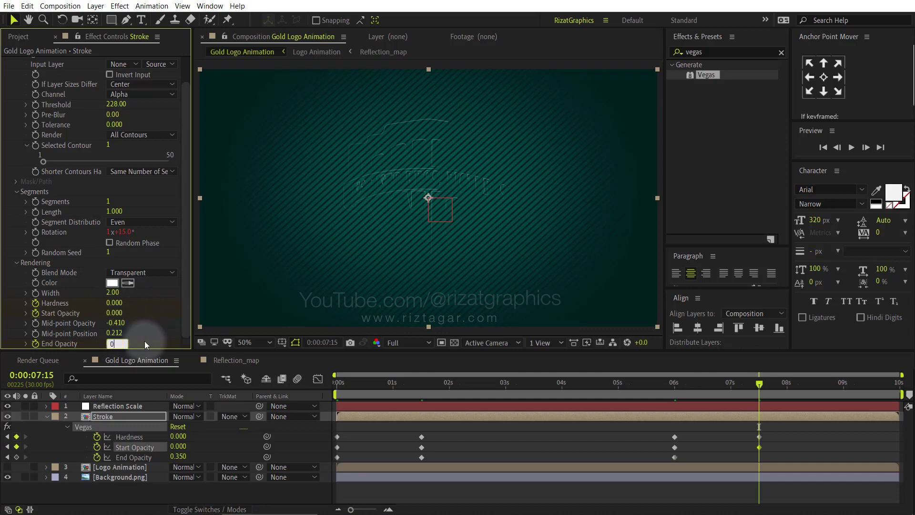
{"action": "key", "text": "Return"}
- Preview the stroke animation from the start of the composition
{"action": "left_click", "coordinate": [336, 382]}
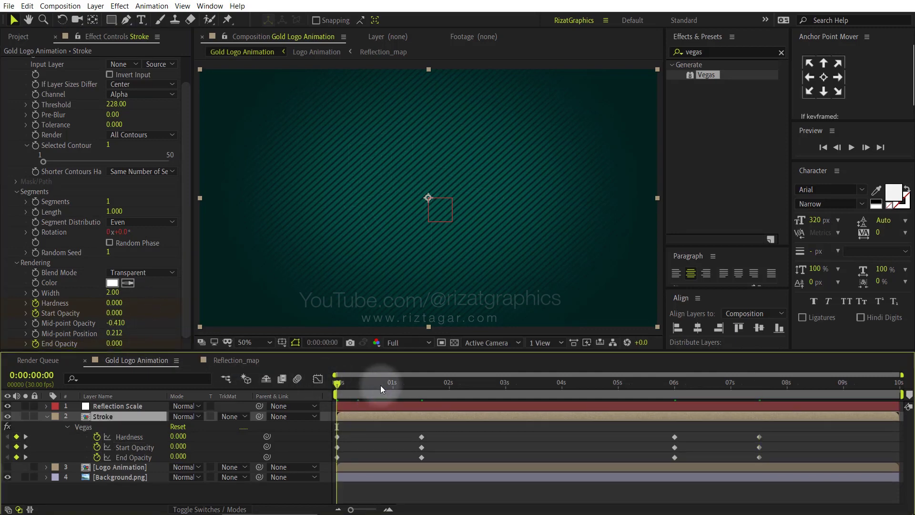
{"action": "left_click", "coordinate": [852, 146]}
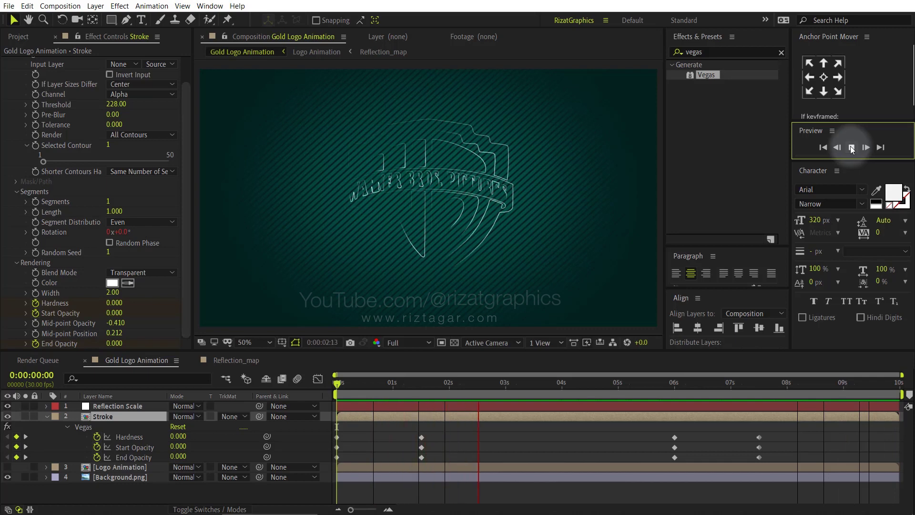
{"action": "left_click", "coordinate": [851, 148]}
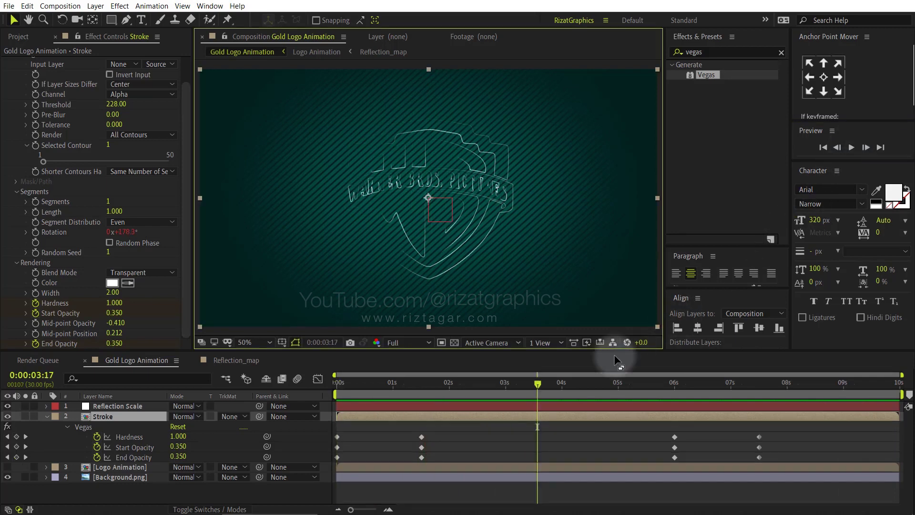
- Set the Vegas End Opacity keyframe at 0:00:01:15 to 0.55
{"action": "left_click", "coordinate": [422, 391]}
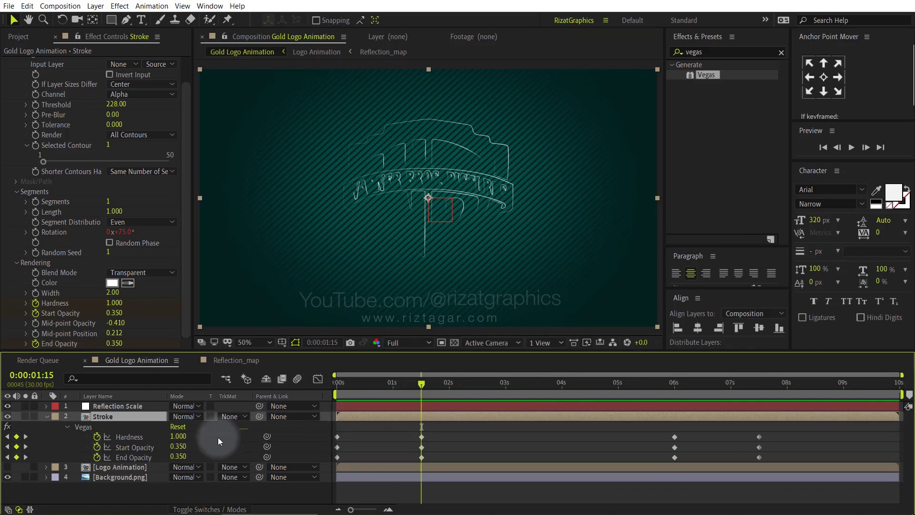
{"action": "left_click", "coordinate": [179, 457]}
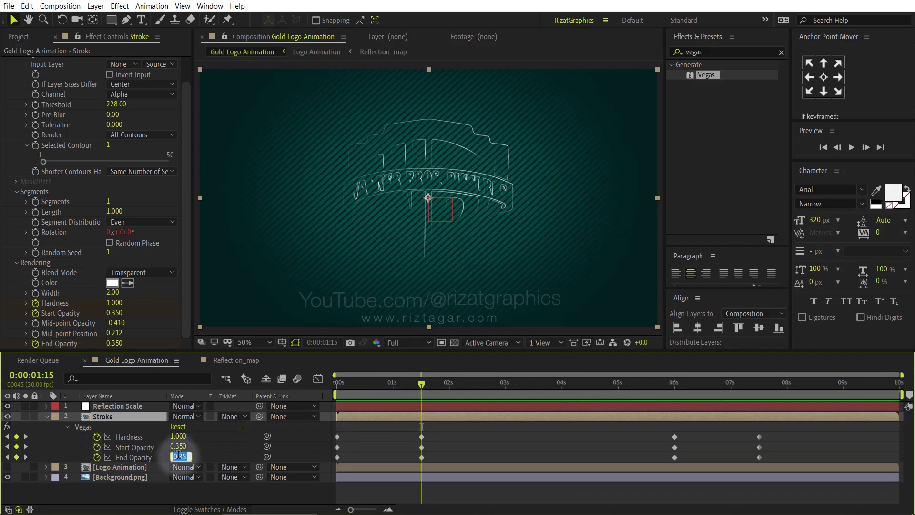
{"action": "type", "text": "0.44"}
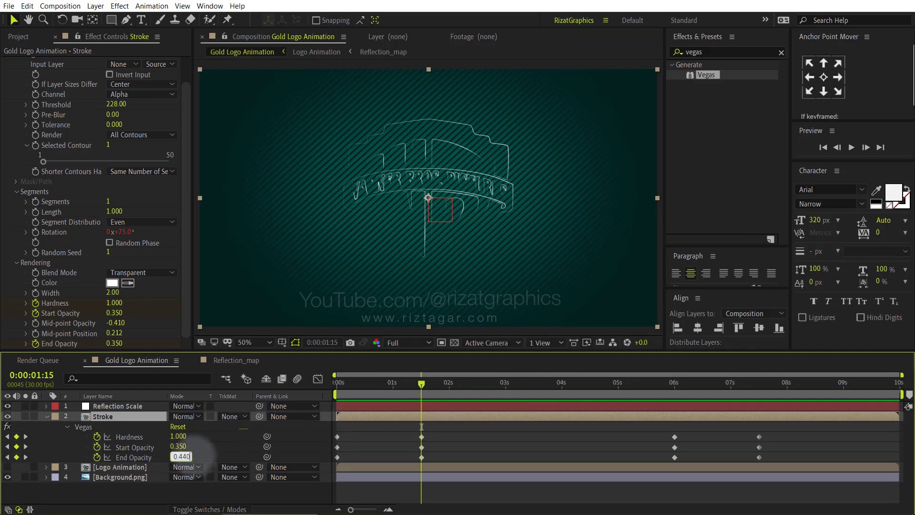
{"action": "key", "text": "BackSpace"}
{"action": "key", "text": "BackSpace"}
{"action": "type", "text": "55"}
{"action": "key", "text": "Return"}
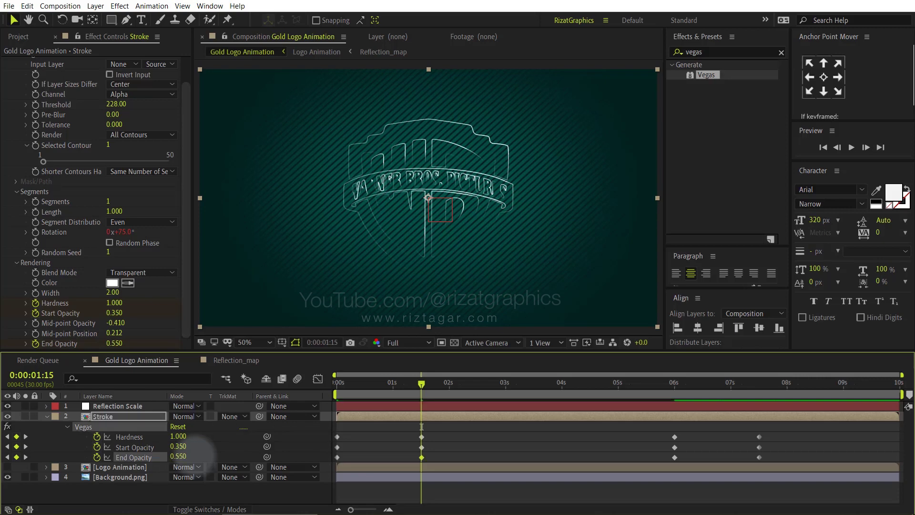
- Set the Vegas End Opacity keyframe at 0:00:06:00 to 0.55
{"action": "left_click", "coordinate": [674, 390]}
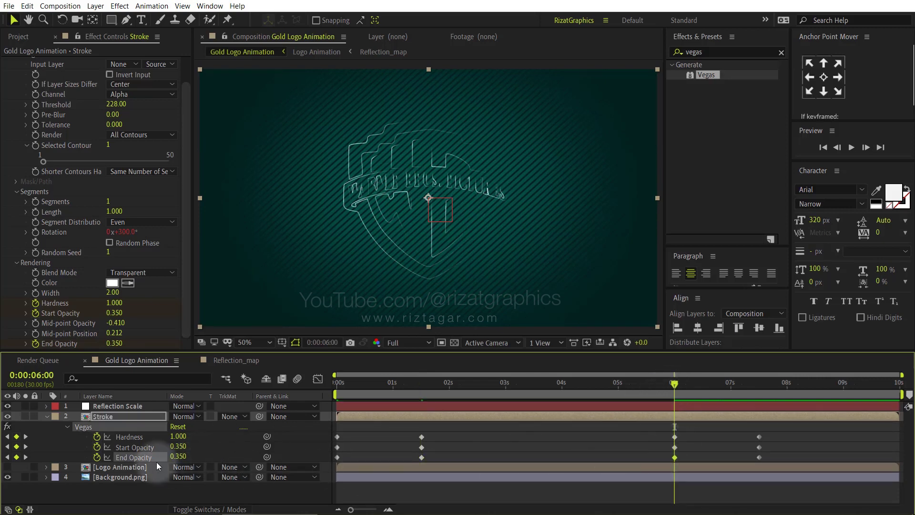
{"action": "left_click", "coordinate": [177, 458]}
{"action": "type", "text": "0.55"}
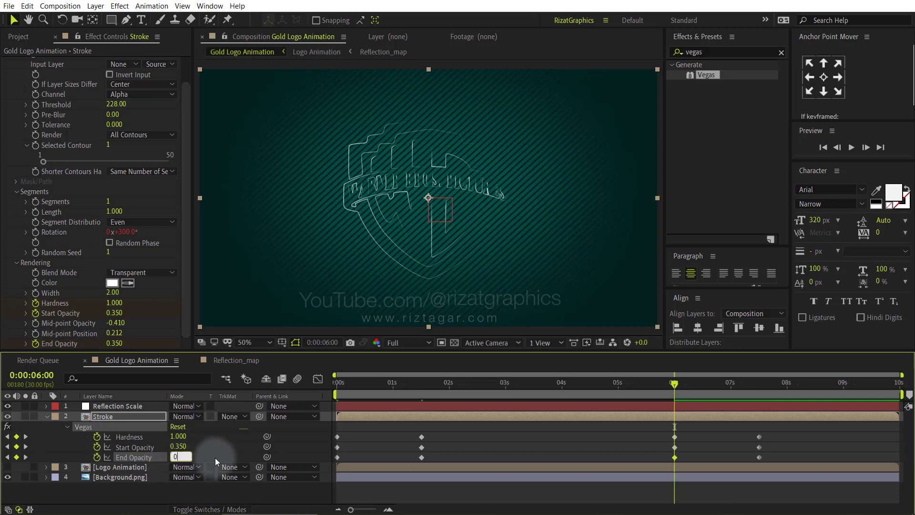
{"action": "key", "text": "Return"}
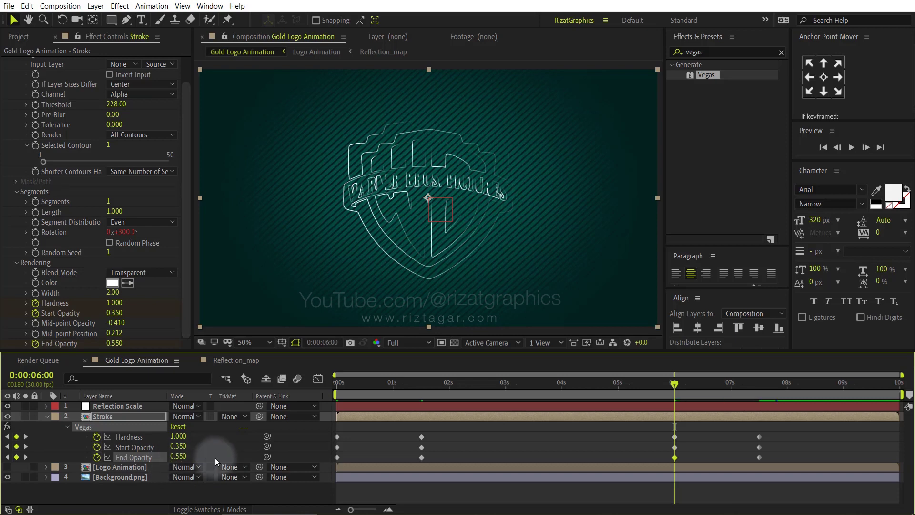
- Enable Random Phase for the Vegas segments and scrub through the animation to check the outline
{"action": "mouse_move", "coordinate": [448, 386]}
{"action": "left_mouse_down"}
{"action": "mouse_move", "coordinate": [326, 379]}
{"action": "mouse_move", "coordinate": [540, 393]}
{"action": "mouse_move", "coordinate": [443, 391]}
{"action": "left_mouse_up"}
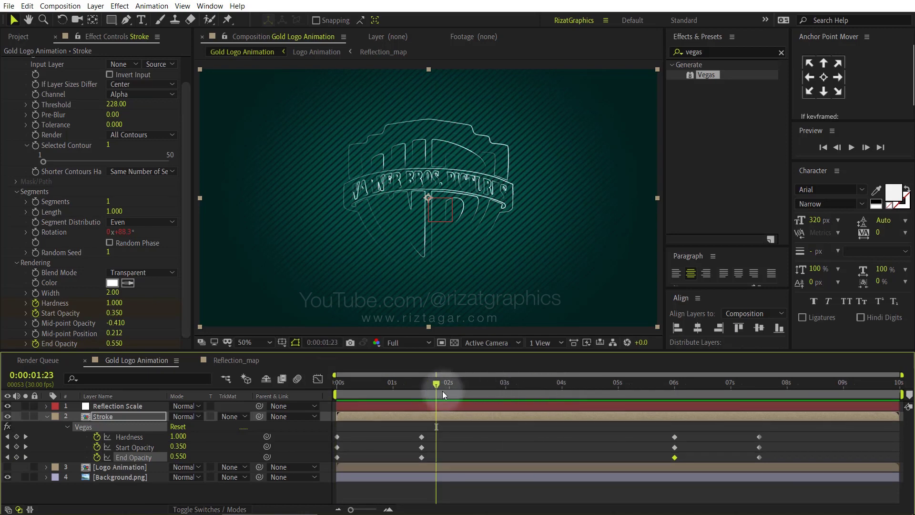
{"action": "left_click", "coordinate": [110, 244]}
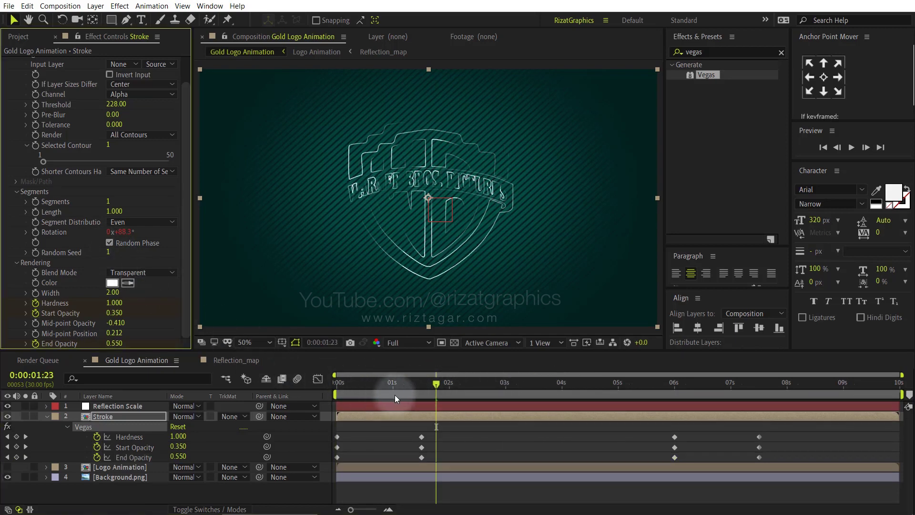
{"action": "left_click_drag", "start_coordinate": [438, 386], "coordinate": [598, 396]}
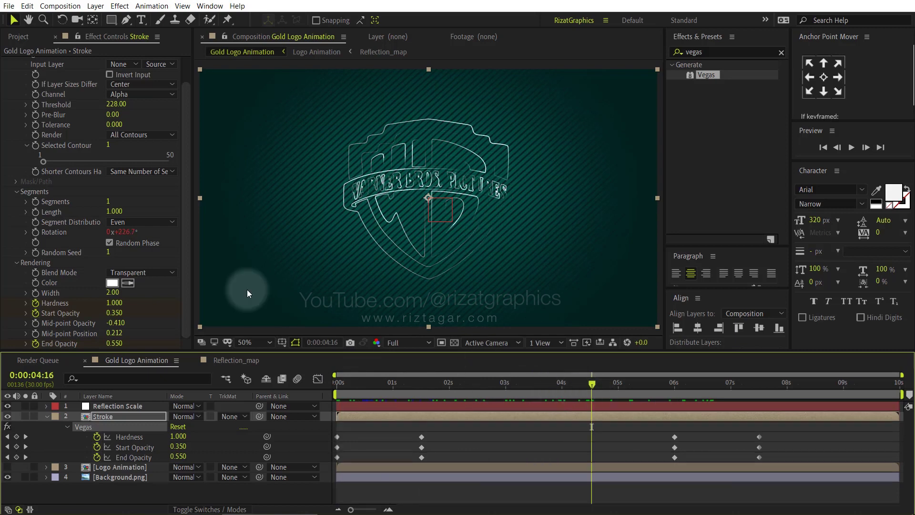
- Collapse the Vegas settings, find the Starglow effect and apply it to the Stroke layer
{"action": "left_click", "coordinate": [15, 261]}
{"action": "left_click", "coordinate": [6, 63]}
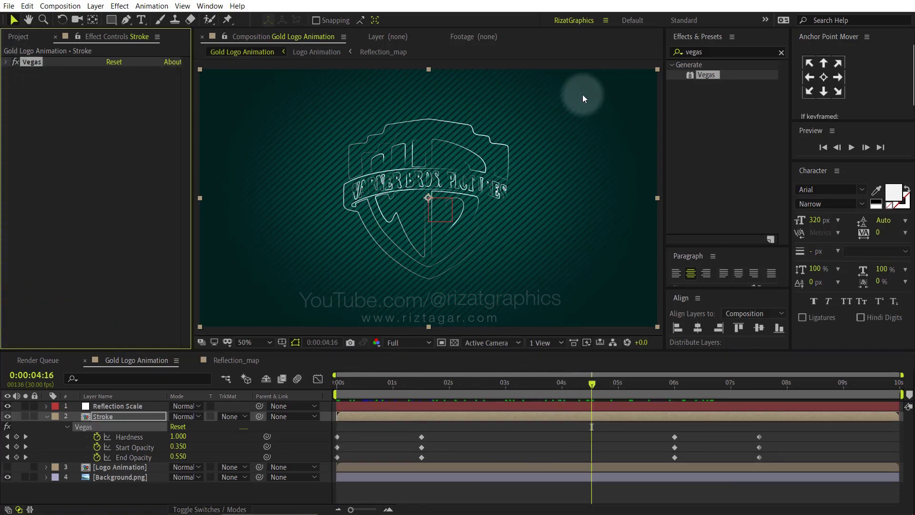
{"action": "left_click", "coordinate": [681, 49]}
{"action": "type", "text": "star"}
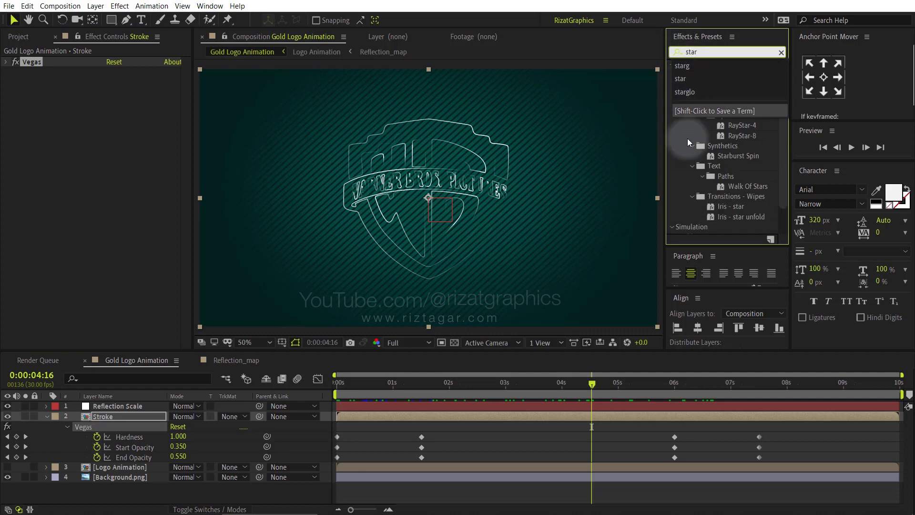
{"action": "scroll", "coordinate": [692, 176], "scroll_direction": "down", "scroll_amount": 1}
{"action": "left_click", "coordinate": [701, 229]}
{"action": "left_click_drag", "start_coordinate": [701, 232], "coordinate": [71, 183]}
{"action": "left_click", "coordinate": [781, 54]}
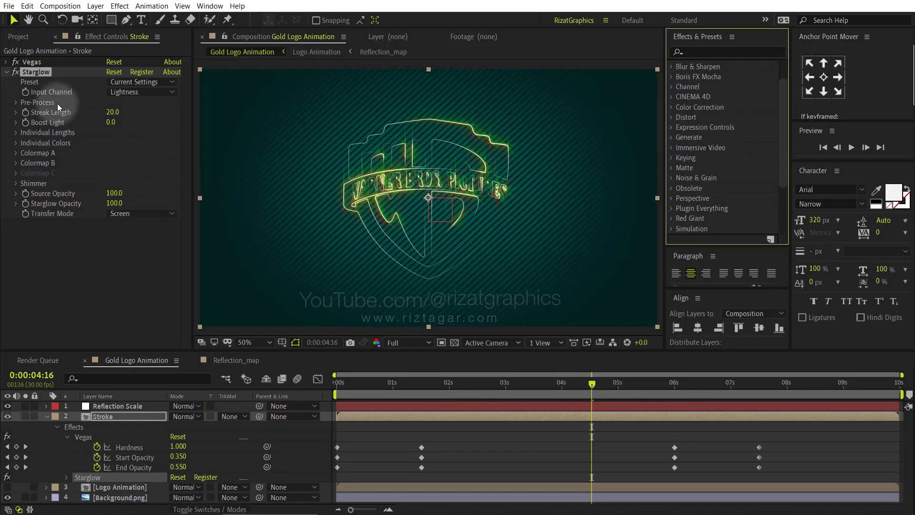
- Set Starglow's Input Channel to Alpha and its Pre-Process Threshold to 50
{"action": "left_click", "coordinate": [133, 92]}
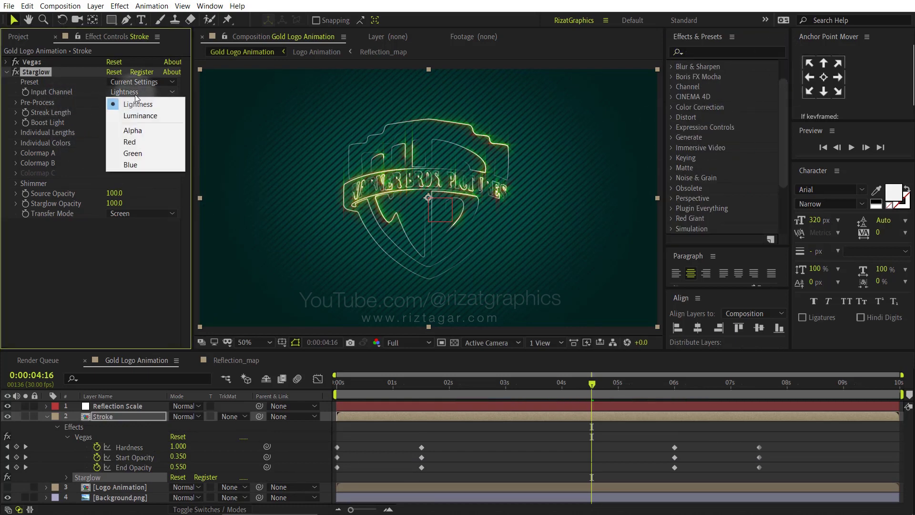
{"action": "left_click", "coordinate": [147, 138]}
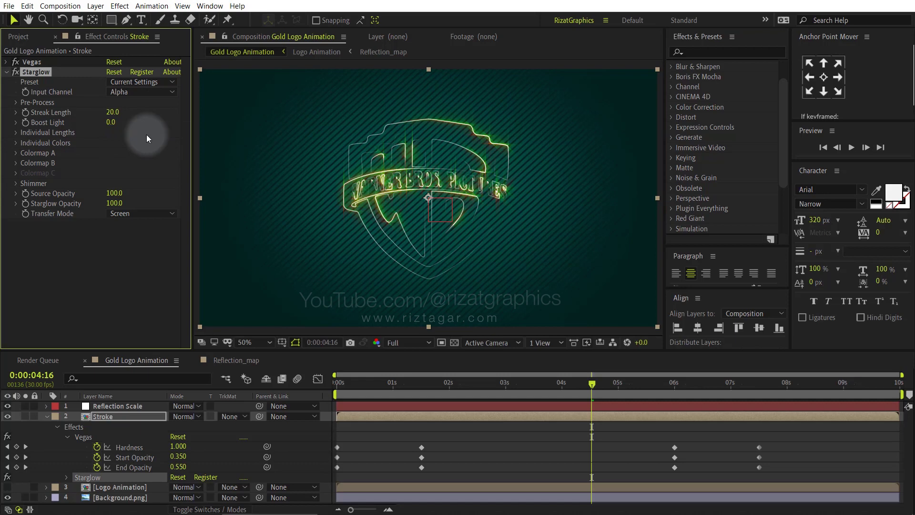
{"action": "left_click", "coordinate": [16, 102]}
{"action": "left_click", "coordinate": [115, 113]}
{"action": "key", "text": "Return"}
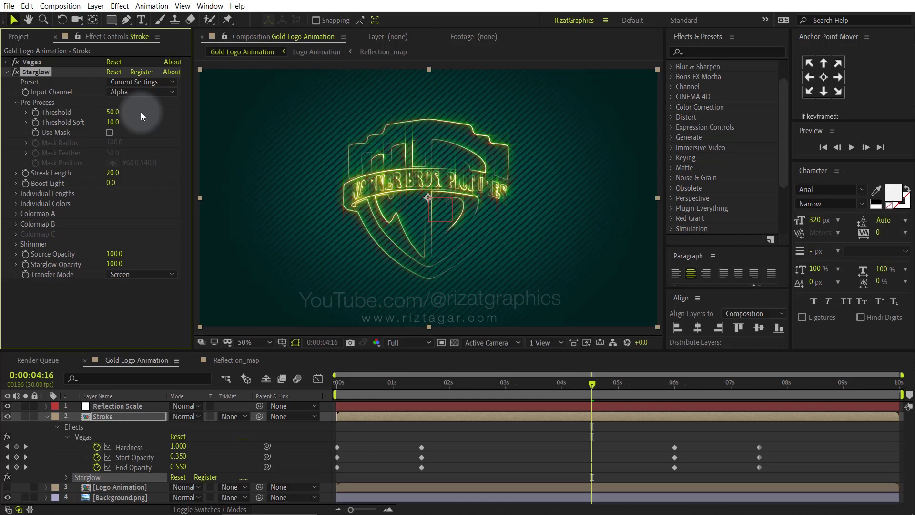
- Assign Colormap A to all eight streak directions in Starglow's Individual Colors
{"action": "key", "text": "period"}
{"action": "key", "text": "period"}
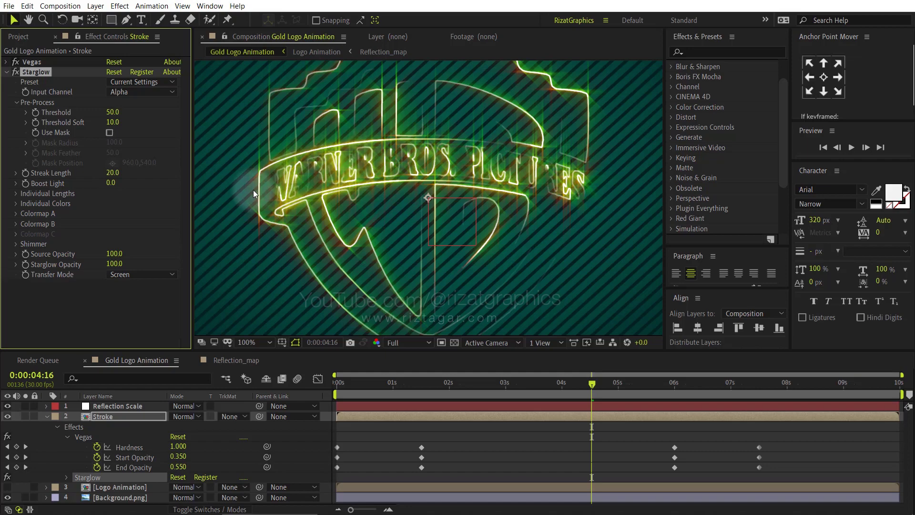
{"action": "left_click", "coordinate": [15, 203]}
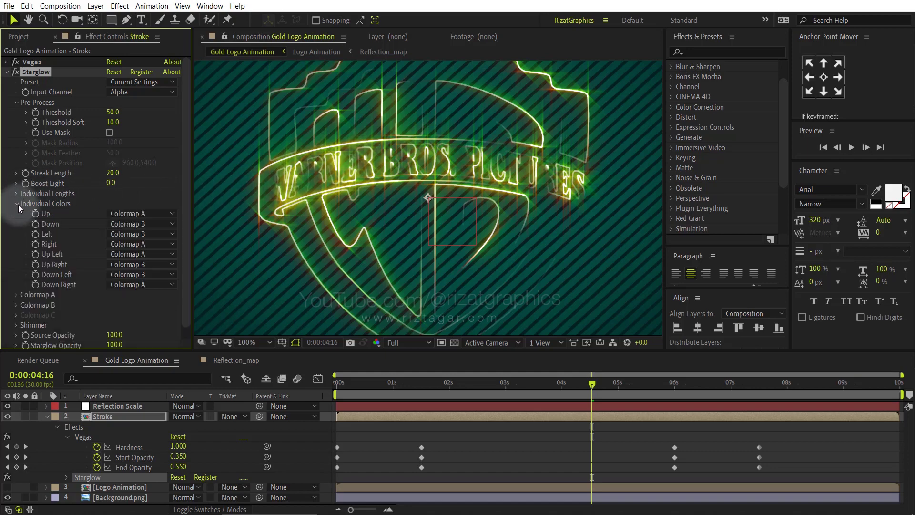
{"action": "left_click", "coordinate": [156, 224]}
{"action": "left_click", "coordinate": [159, 233]}
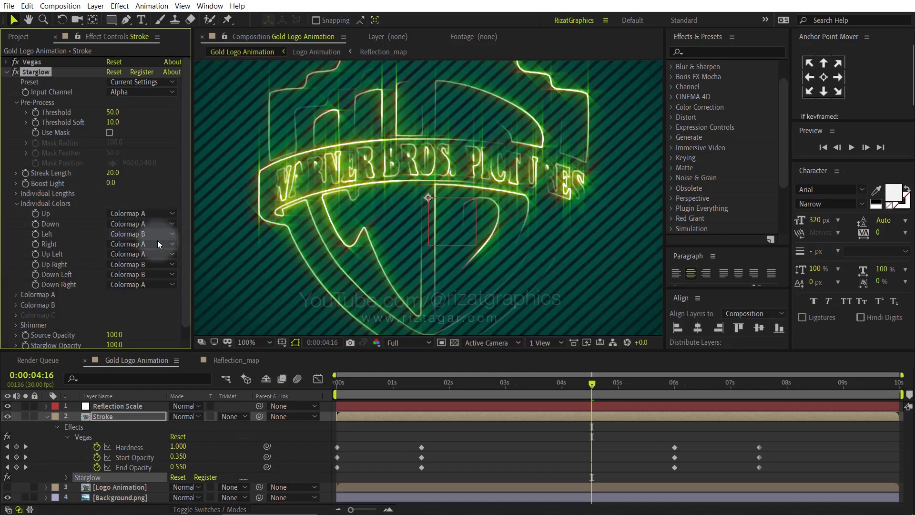
{"action": "left_click", "coordinate": [156, 235]}
{"action": "left_click", "coordinate": [157, 244]}
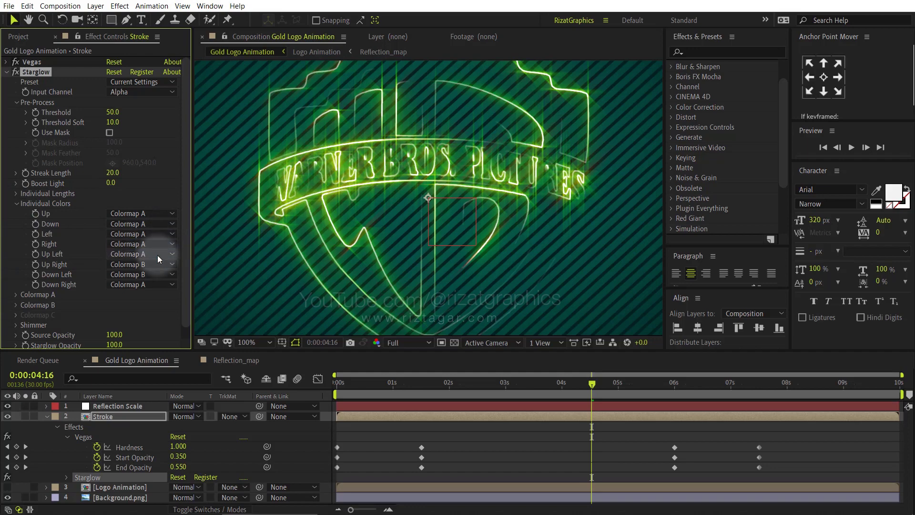
{"action": "left_click", "coordinate": [156, 265]}
{"action": "left_click", "coordinate": [157, 272]}
{"action": "left_click", "coordinate": [157, 276]}
{"action": "left_click", "coordinate": [158, 287]}
{"action": "left_click", "coordinate": [156, 286]}
{"action": "left_click", "coordinate": [157, 285]}
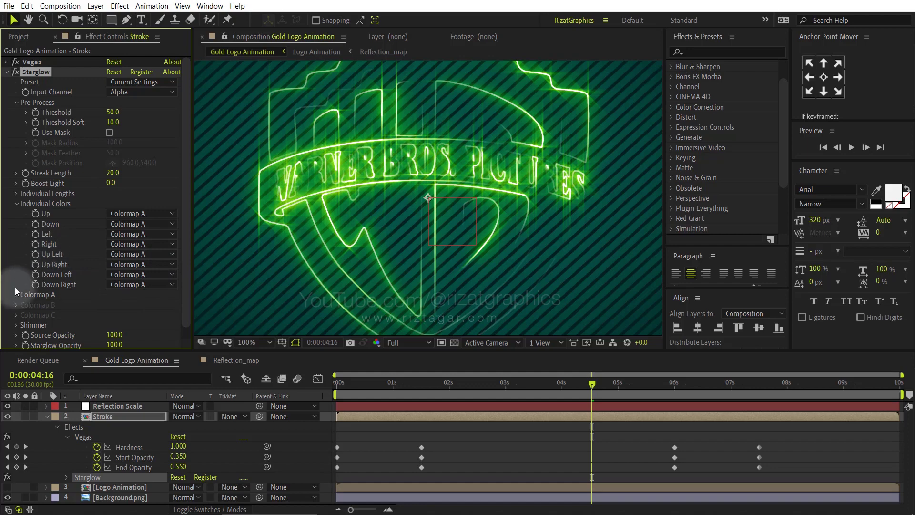
- Change Starglow's Colormap A preset to One Color and set its colour to gold E0B757
{"action": "left_click", "coordinate": [15, 294]}
{"action": "left_click", "coordinate": [141, 296]}
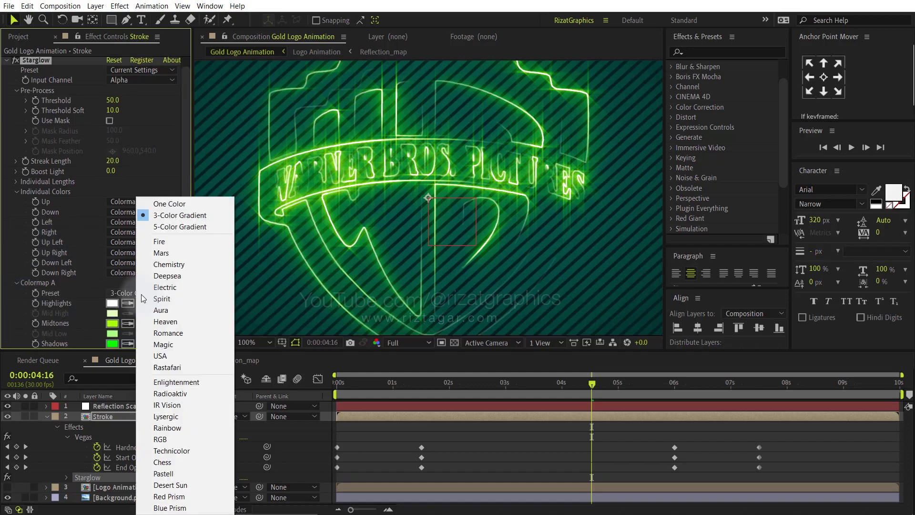
{"action": "left_click", "coordinate": [169, 204]}
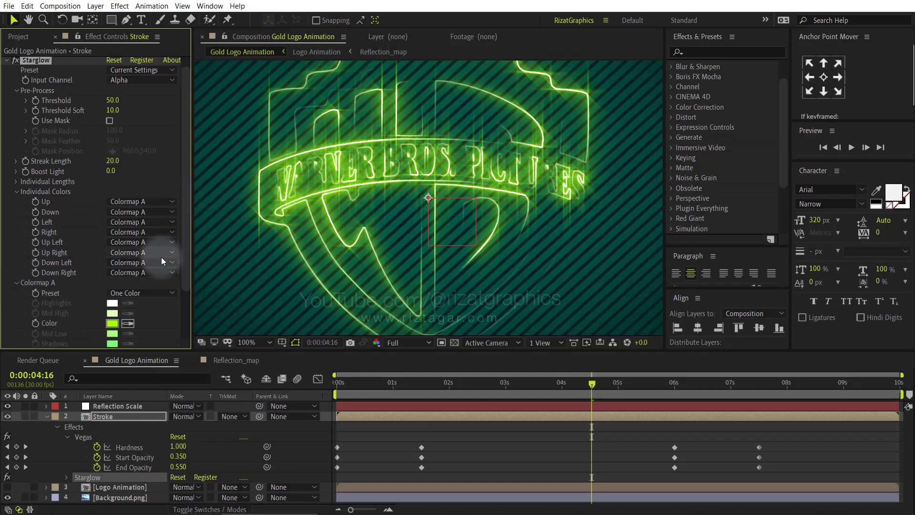
{"action": "scroll", "coordinate": [159, 259], "scroll_direction": "down", "scroll_amount": 1}
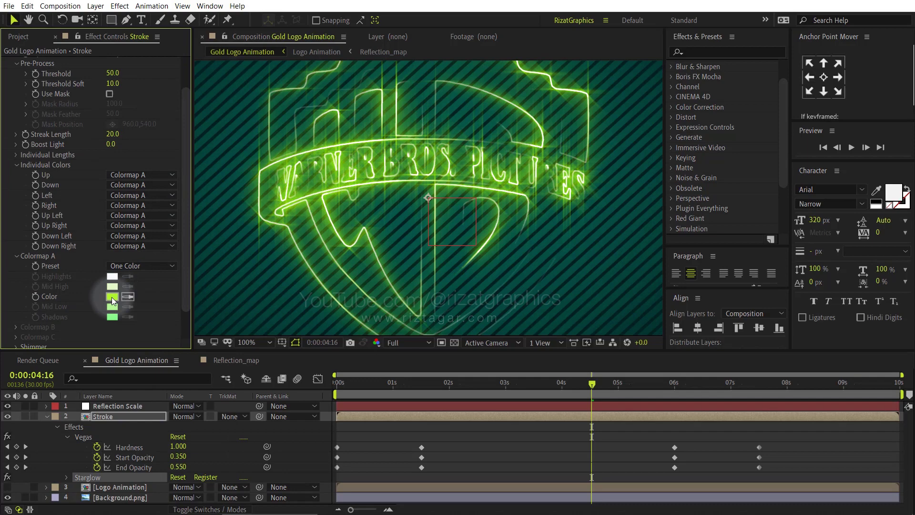
{"action": "left_click", "coordinate": [111, 297]}
{"action": "type", "text": "E0B757"}
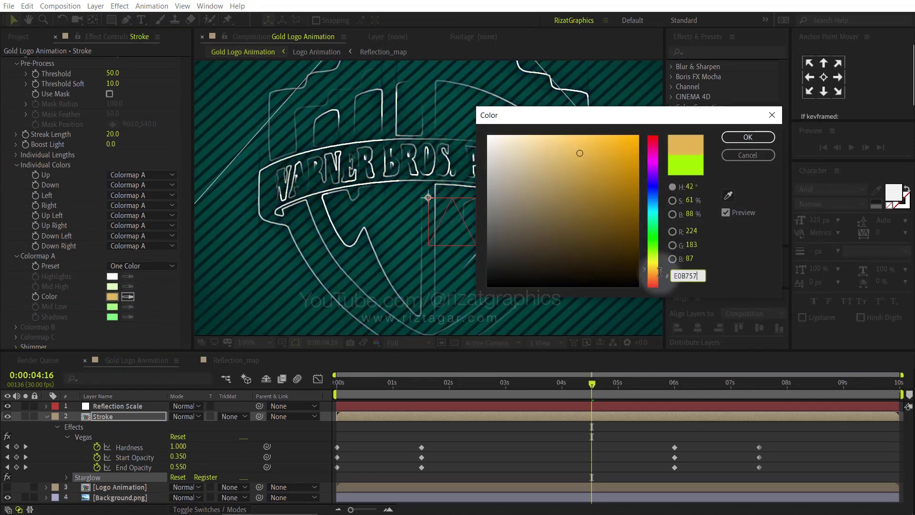
{"action": "left_click", "coordinate": [728, 137]}
{"action": "key", "text": "comma"}
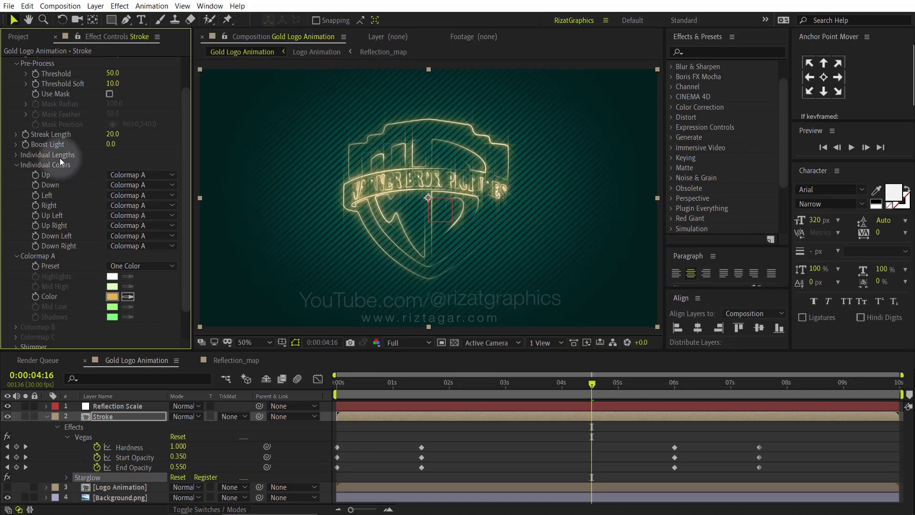
- Collapse the Starglow settings and return the playhead to 0:00:00:00
{"action": "left_click", "coordinate": [18, 165]}
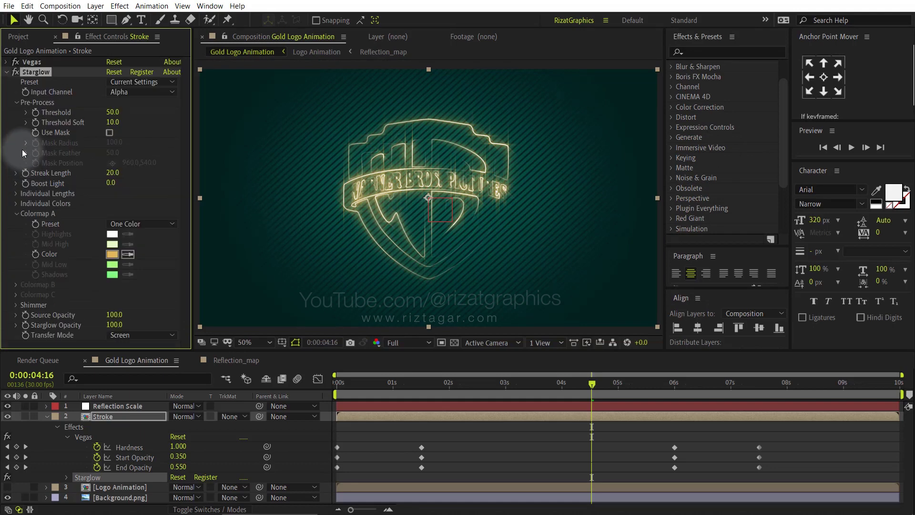
{"action": "left_click", "coordinate": [6, 73]}
{"action": "left_click_drag", "start_coordinate": [347, 385], "coordinate": [324, 383]}
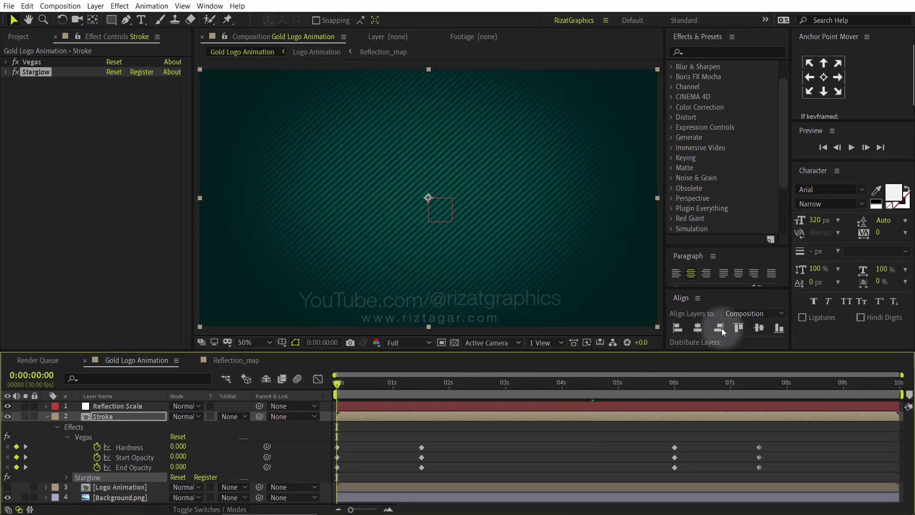
- Preview the stroke outline animation from the start and inspect individual frames near 0:00:06:23
{"action": "left_click", "coordinate": [852, 147]}
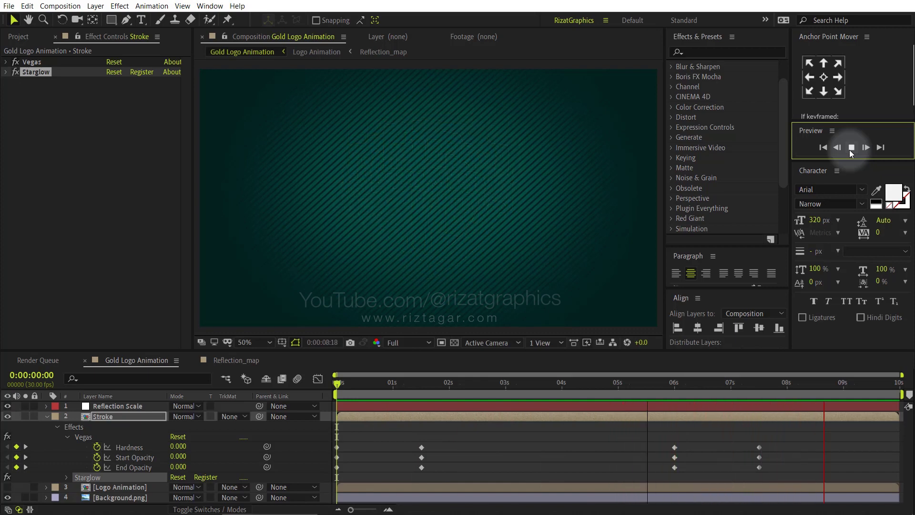
{"action": "left_click", "coordinate": [851, 149]}
{"action": "left_click_drag", "start_coordinate": [845, 385], "coordinate": [718, 392]}
{"action": "key", "text": "period"}
{"action": "key", "text": "period"}
{"action": "key", "text": "comma"}
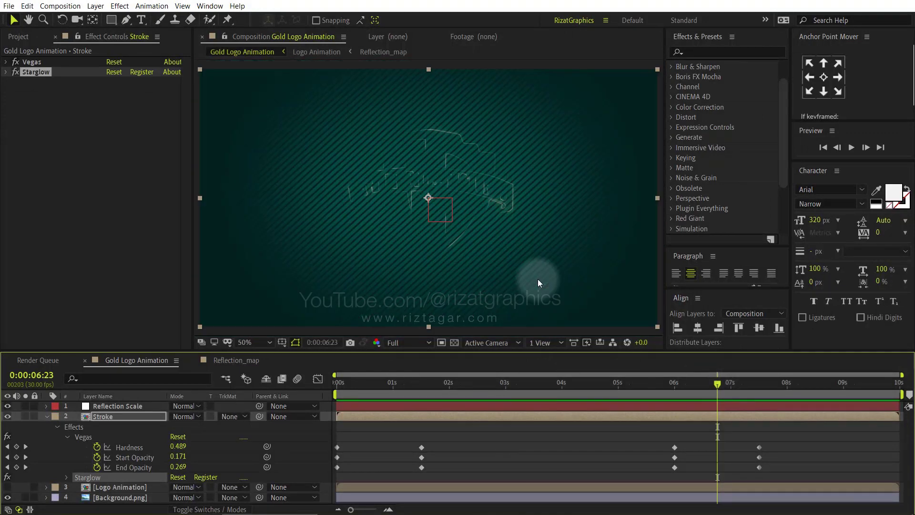
- Make the Logo Animation layer visible and set the Stroke layer's blending mode to Add
{"action": "left_click", "coordinate": [46, 417]}
{"action": "left_click_drag", "start_coordinate": [542, 388], "coordinate": [491, 392]}
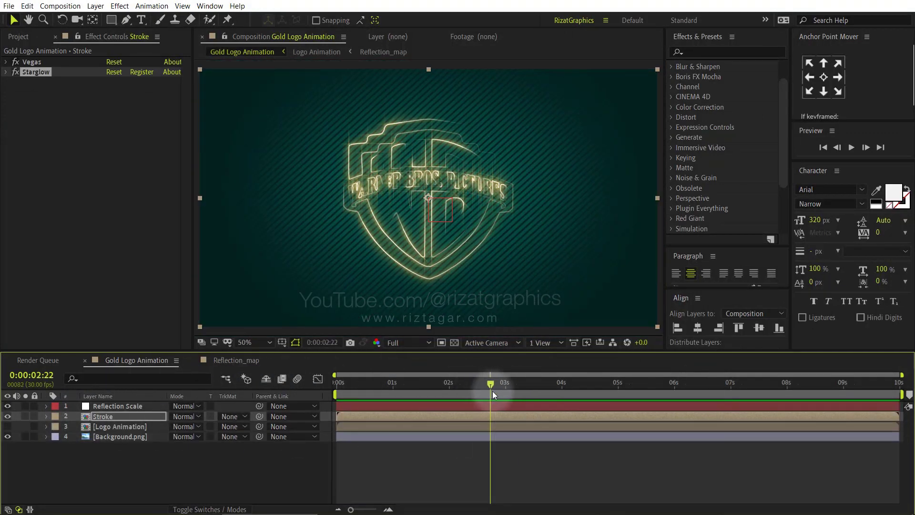
{"action": "left_click", "coordinate": [7, 427]}
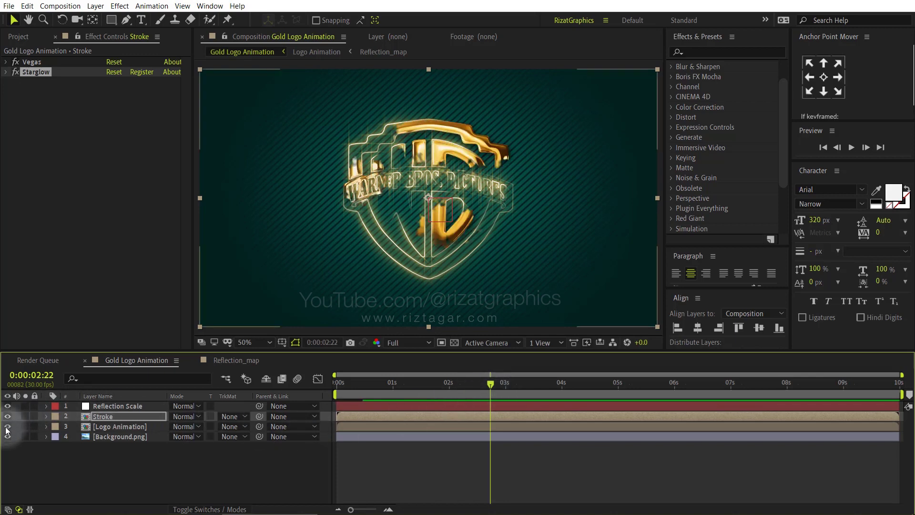
{"action": "left_click", "coordinate": [186, 416]}
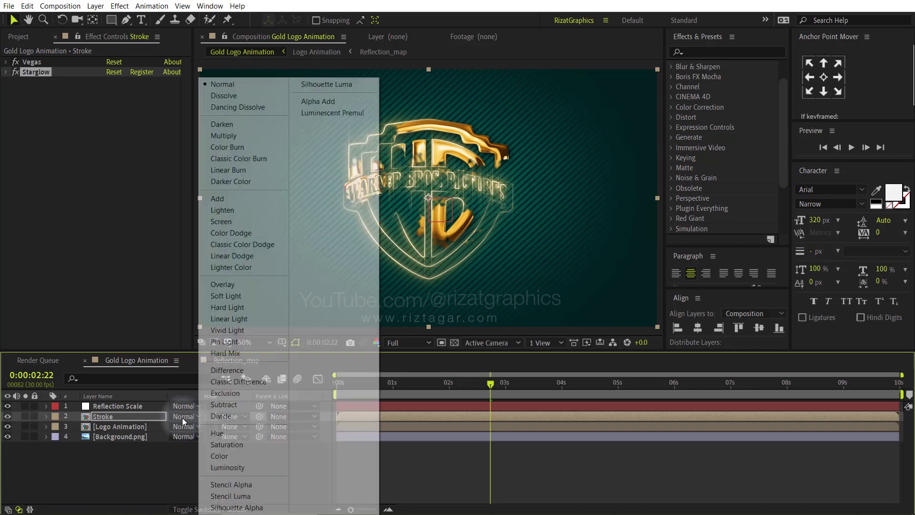
{"action": "left_click", "coordinate": [275, 206]}
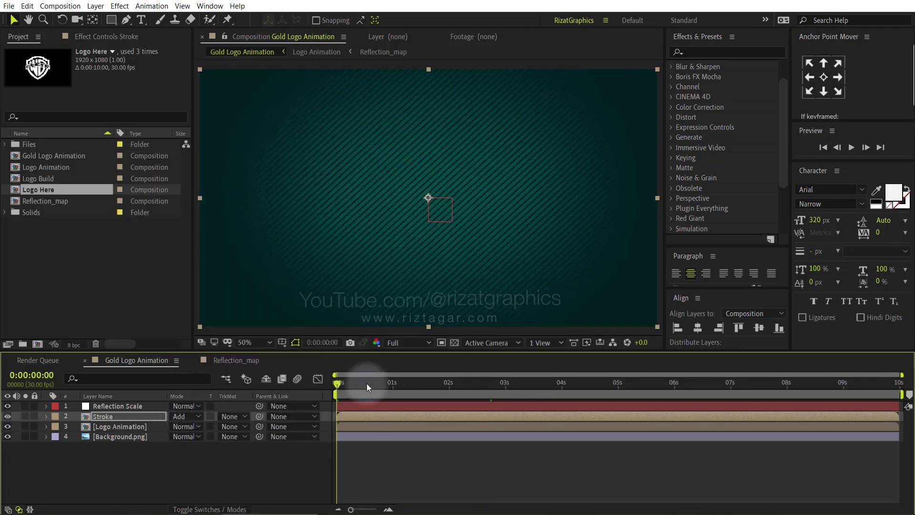
- Preview the combined logo and stroke animation, and place the playhead at 0:00:05:00
{"action": "left_click", "coordinate": [851, 147]}
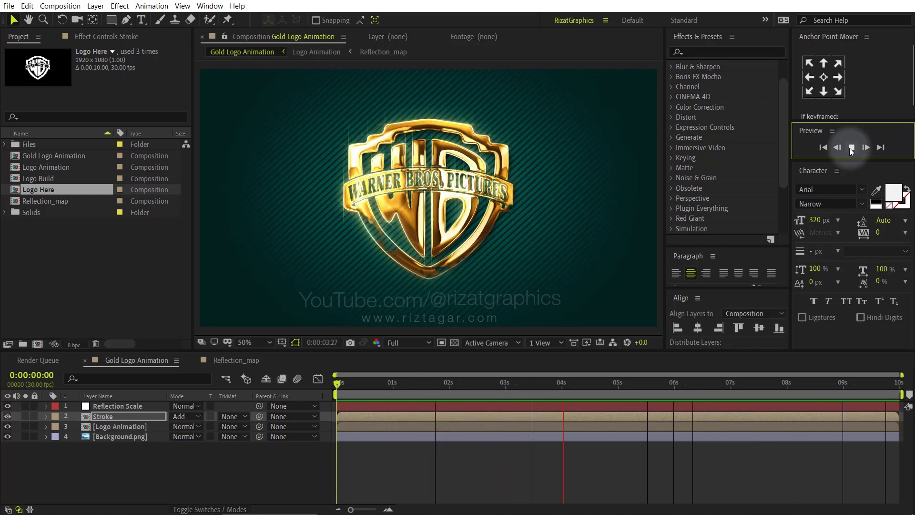
{"action": "left_click", "coordinate": [851, 147]}
{"action": "left_click_drag", "start_coordinate": [605, 387], "coordinate": [619, 383]}
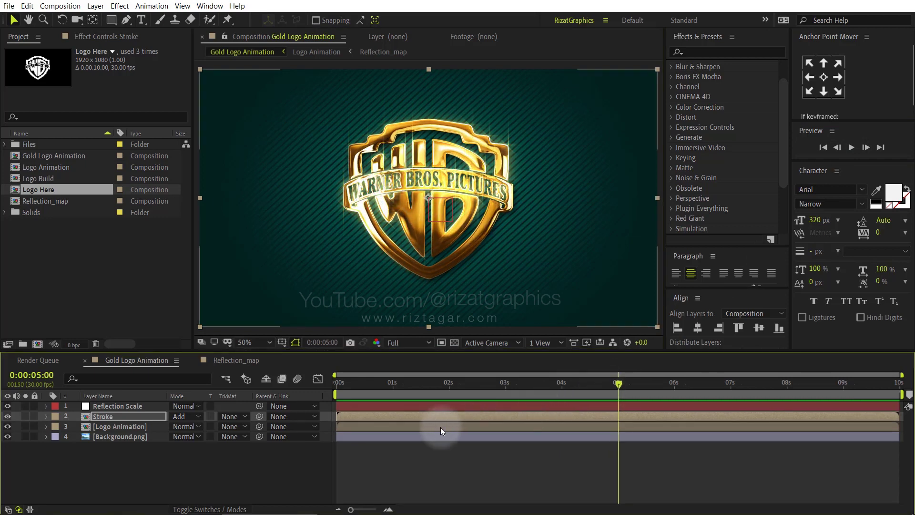
- Test the Reflection Scale layer's slider at 50, 120 and 150, and restore it to 100
{"action": "left_click", "coordinate": [147, 406]}
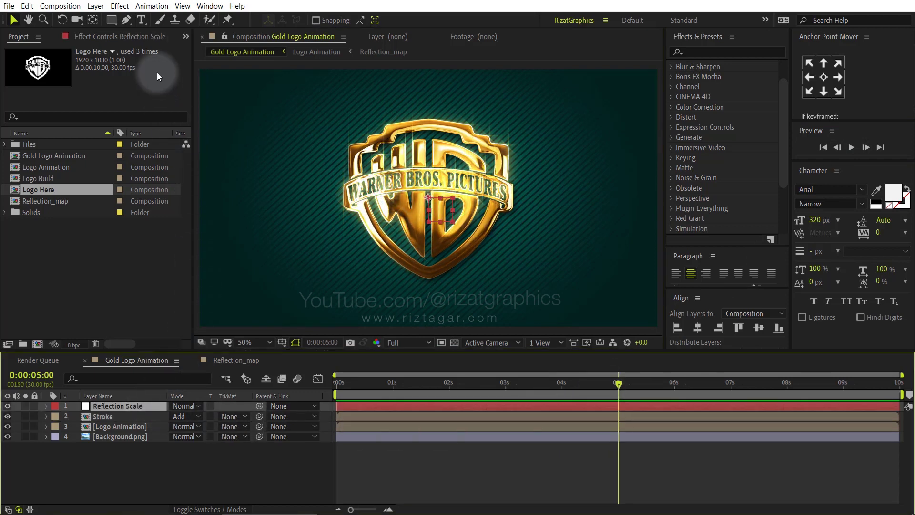
{"action": "left_click", "coordinate": [147, 38]}
{"action": "left_click", "coordinate": [116, 72]}
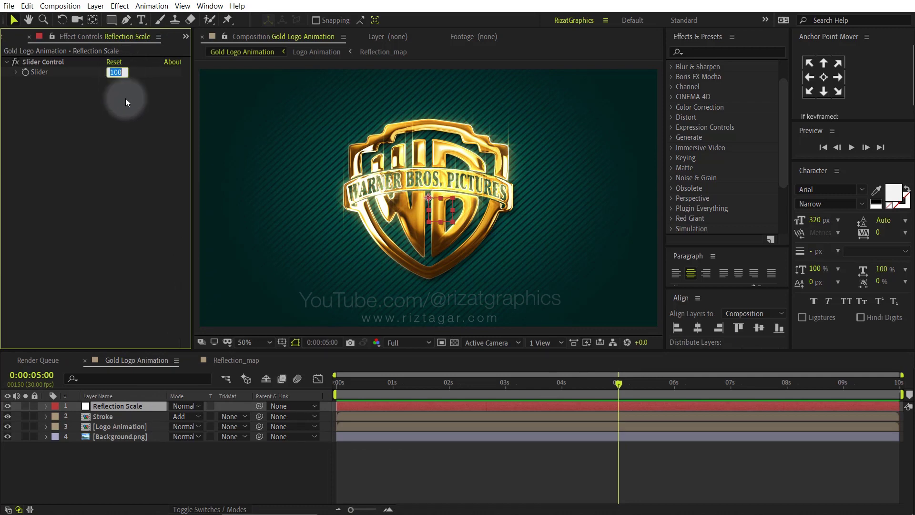
{"action": "type", "text": "50"}
{"action": "key", "text": "Return"}
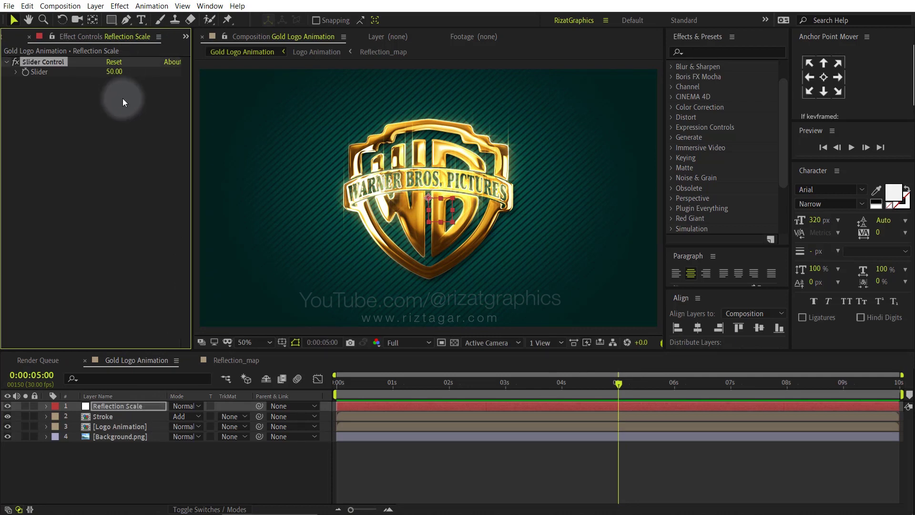
{"action": "left_click", "coordinate": [113, 76]}
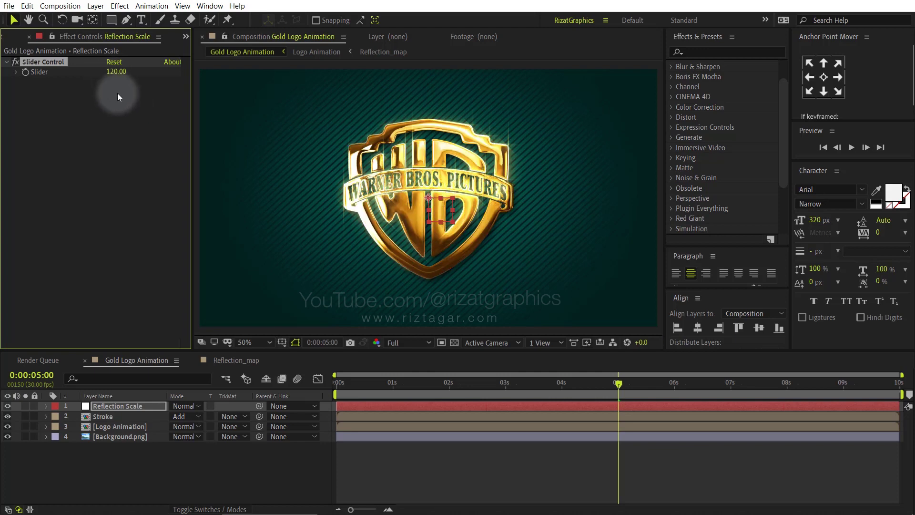
{"action": "left_click", "coordinate": [114, 73]}
{"action": "type", "text": "150"}
{"action": "key", "text": "Return"}
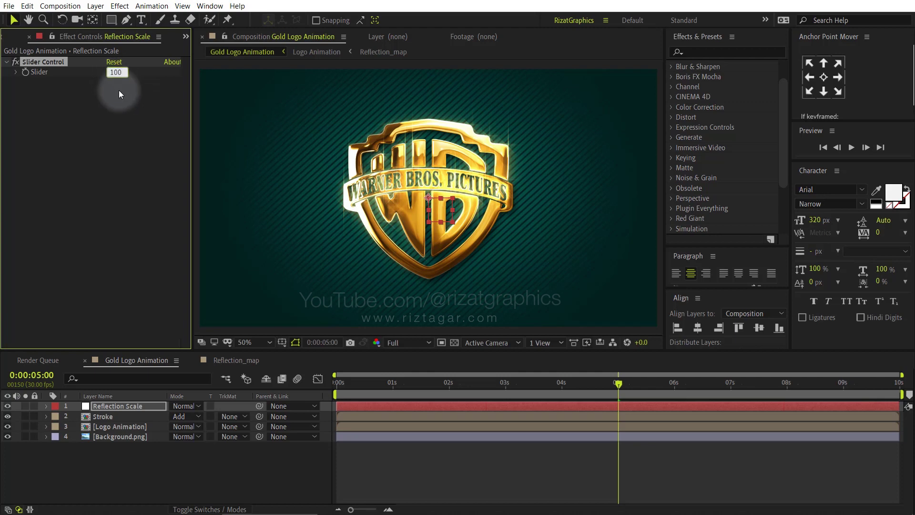
{"action": "key", "text": "Return"}
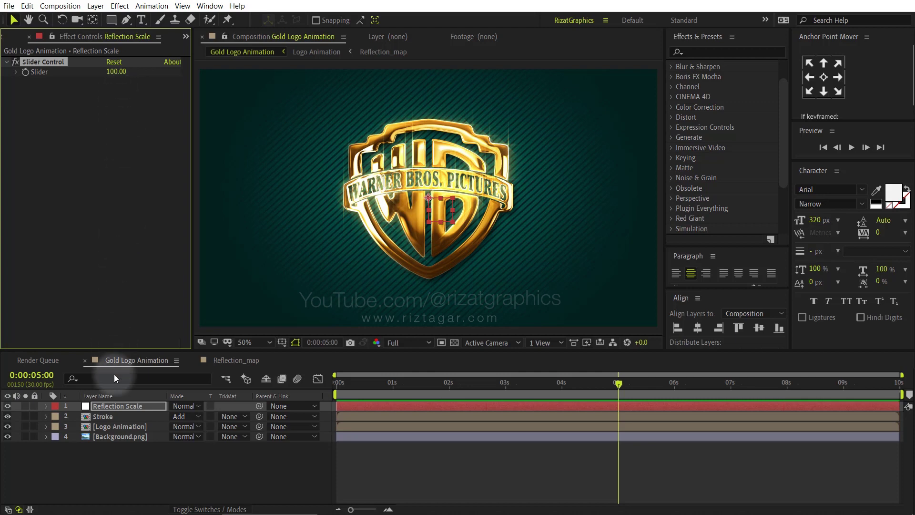
- Add a new null object and place it directly below the Reflection Scale layer
{"action": "left_click", "coordinate": [124, 465]}
{"action": "right_click", "coordinate": [124, 461]}
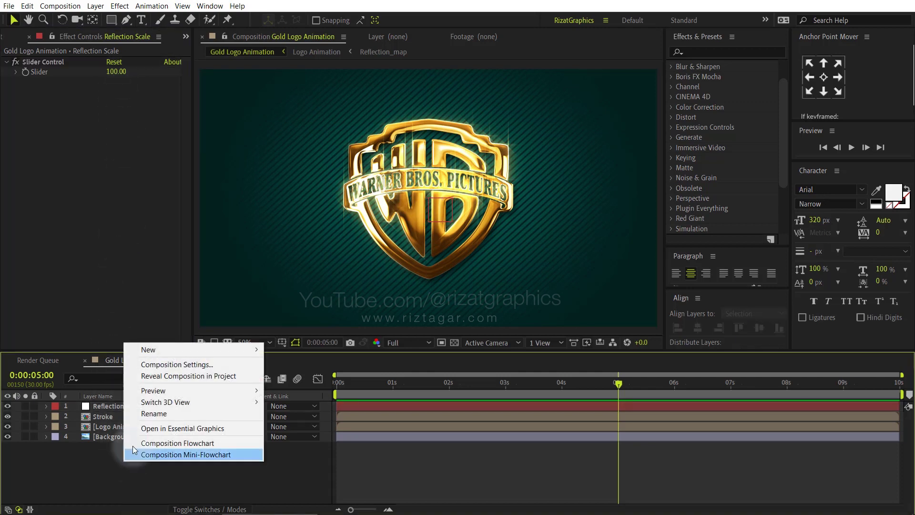
{"action": "mouse_move", "coordinate": [153, 349]}
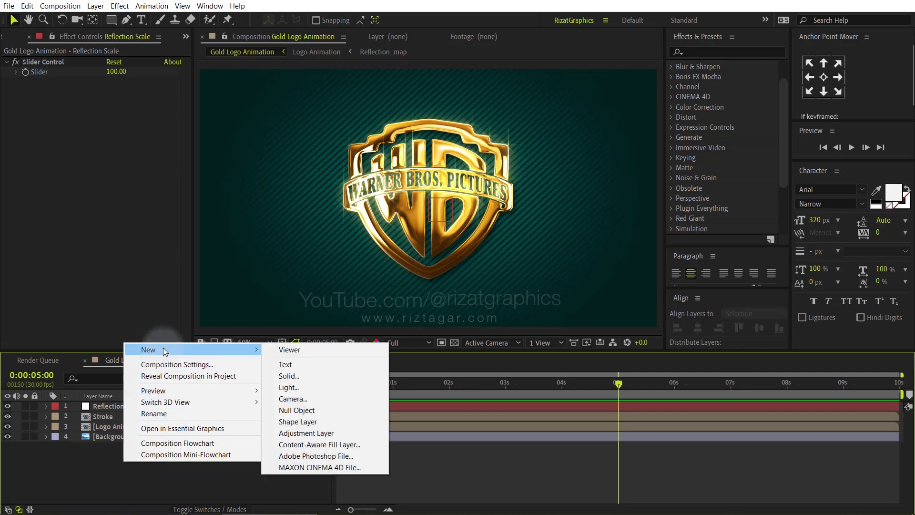
{"action": "left_click", "coordinate": [321, 414]}
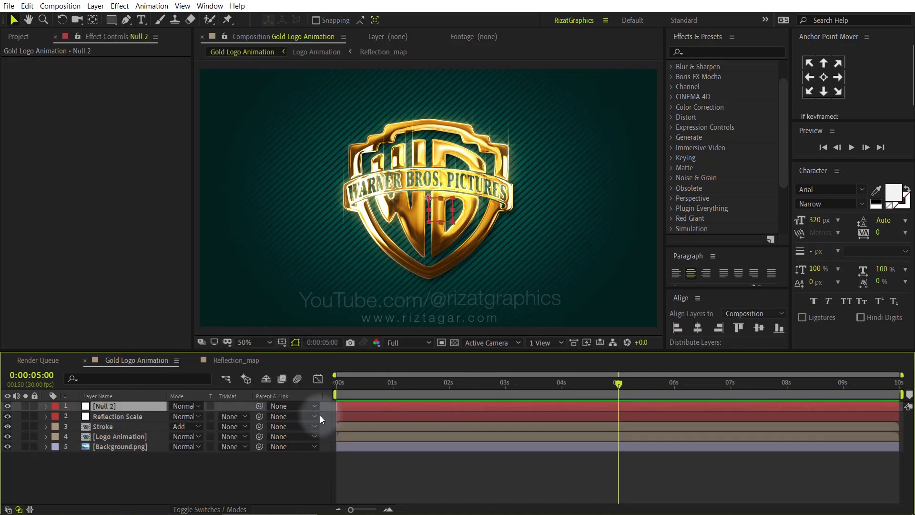
{"action": "key", "text": "ctrl+bracketleft"}
- Parent the Stroke, Logo Animation and Background.png layers to Null 2
{"action": "left_click", "coordinate": [113, 427]}
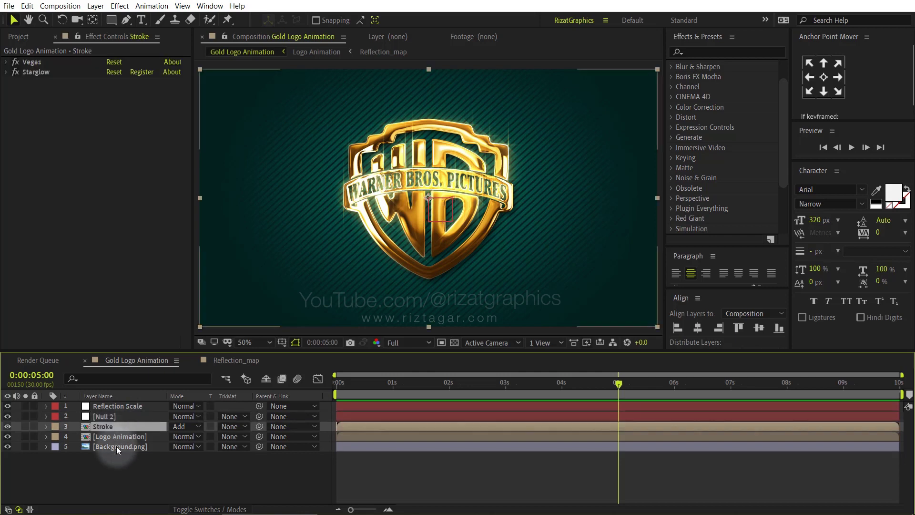
{"action": "left_click", "coordinate": [117, 446], "text": "shift"}
{"action": "left_click_drag", "start_coordinate": [259, 446], "coordinate": [120, 418]}
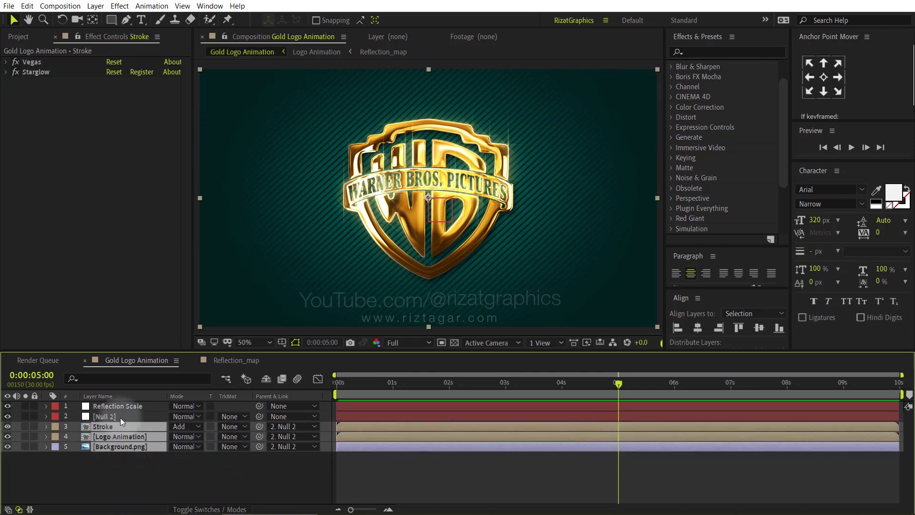
{"action": "right_click", "coordinate": [293, 394]}
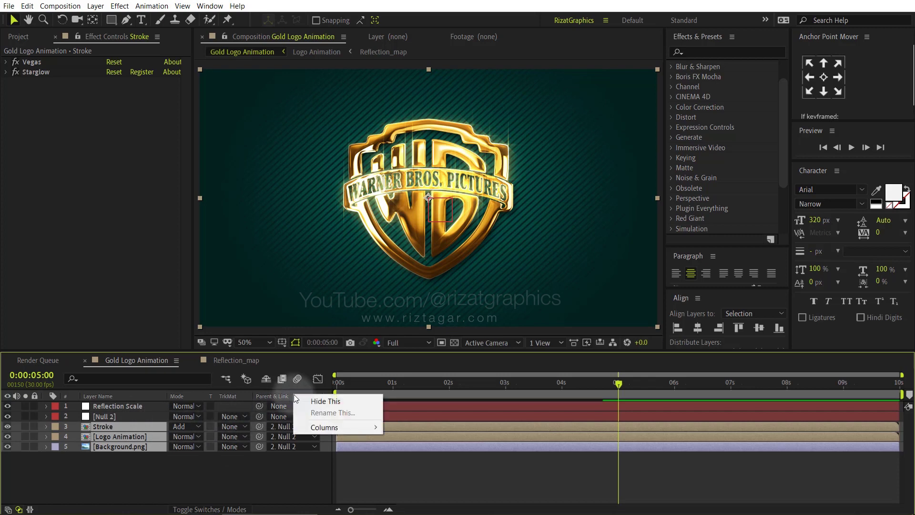
{"action": "mouse_move", "coordinate": [309, 426]}
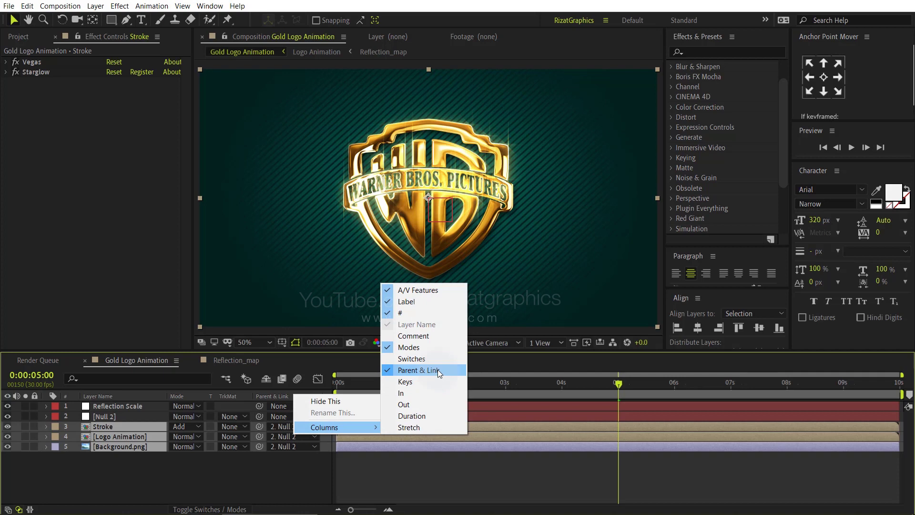
{"action": "left_click", "coordinate": [240, 413]}
- Add a Scale keyframe of 120% to Null 2 at 0:00:00:00
{"action": "key", "text": "Home"}
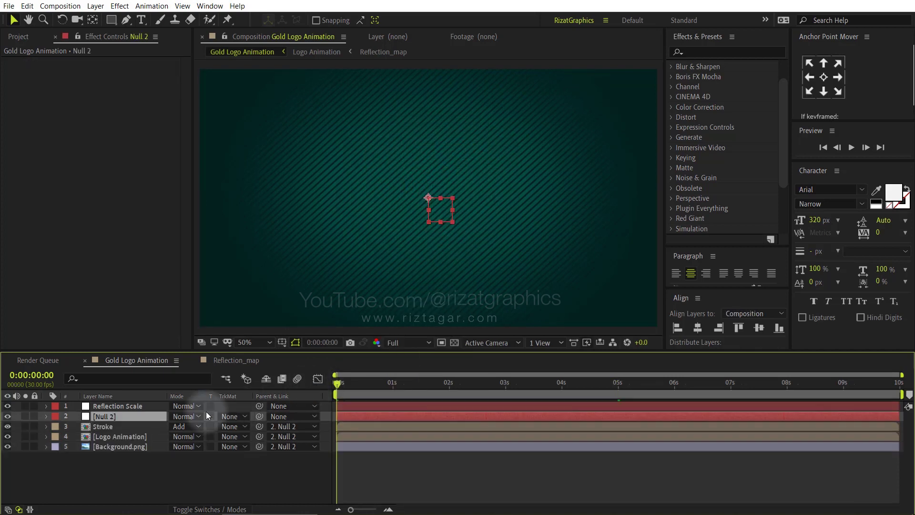
{"action": "key", "text": "s"}
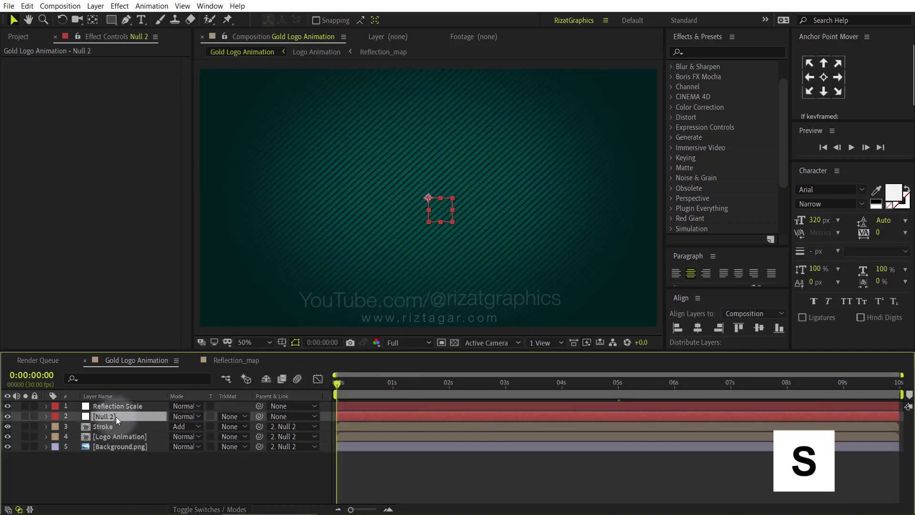
{"action": "left_click", "coordinate": [75, 427]}
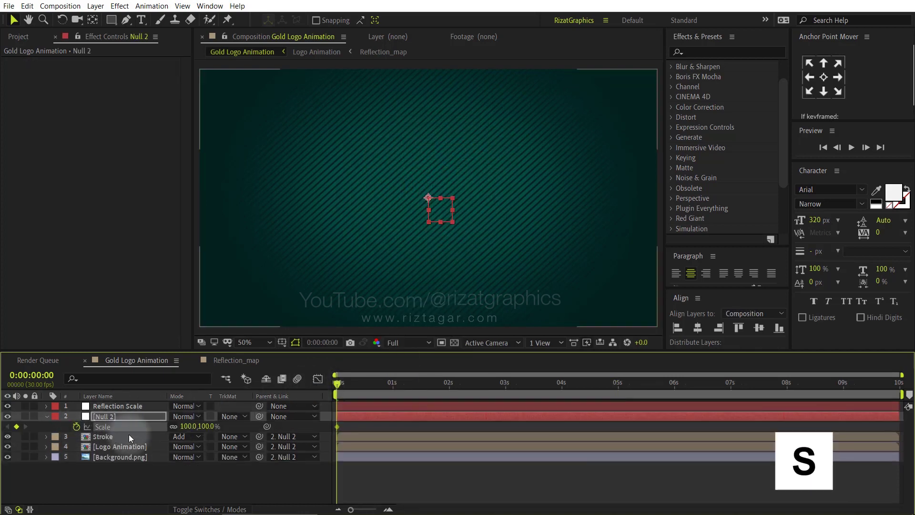
{"action": "left_click", "coordinate": [190, 426]}
{"action": "type", "text": "120"}
{"action": "key", "text": "Return"}
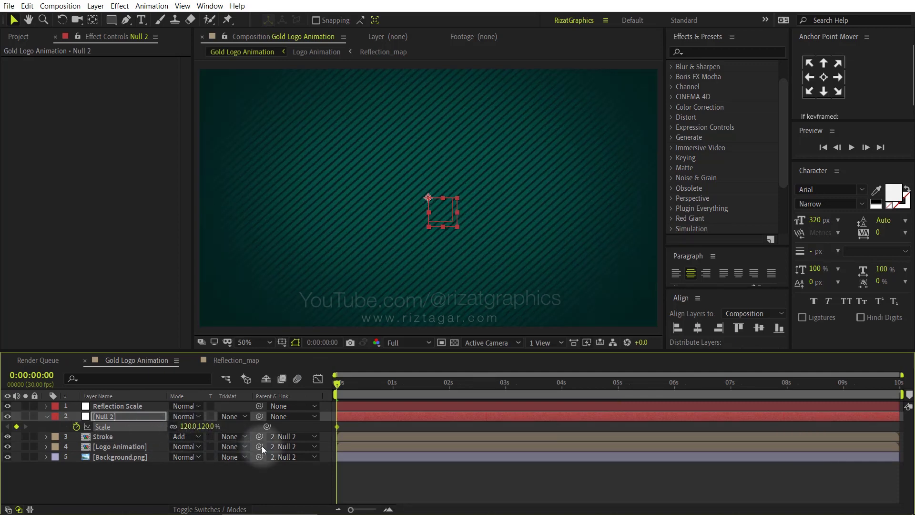
- Keyframe Null 2's Scale at 100% at 0:00:03:00
{"action": "left_click", "coordinate": [506, 388]}
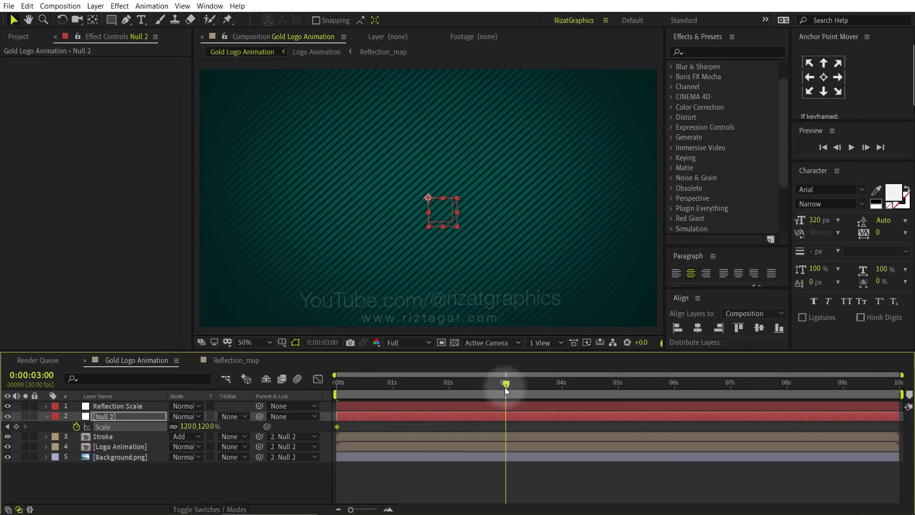
{"action": "left_click", "coordinate": [208, 426]}
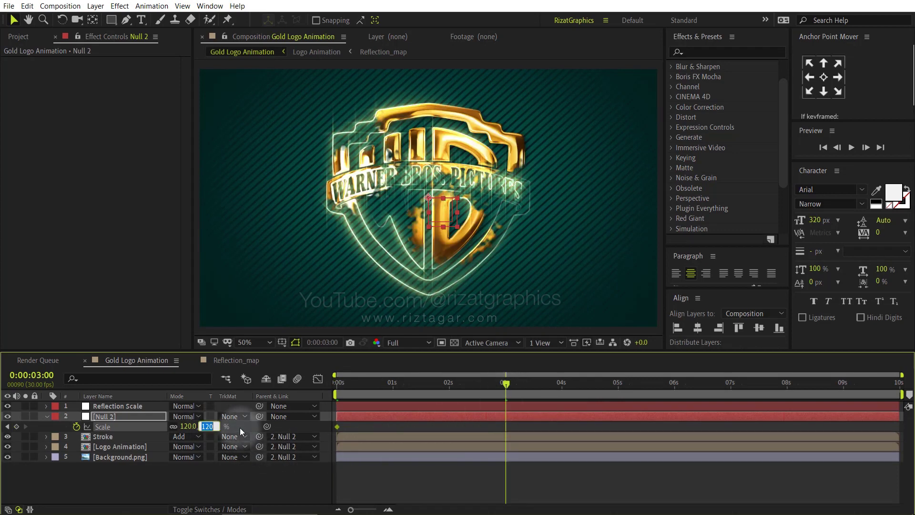
{"action": "type", "text": "100"}
{"action": "key", "text": "Return"}
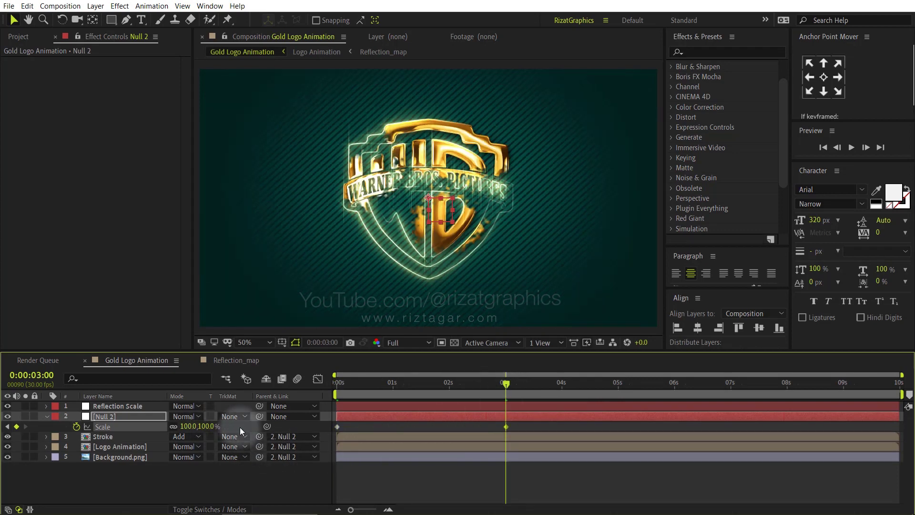
- Apply Easy Ease to both of Null 2's Scale keyframes
{"action": "left_click_drag", "start_coordinate": [519, 426], "coordinate": [333, 431]}
{"action": "right_click", "coordinate": [337, 426]}
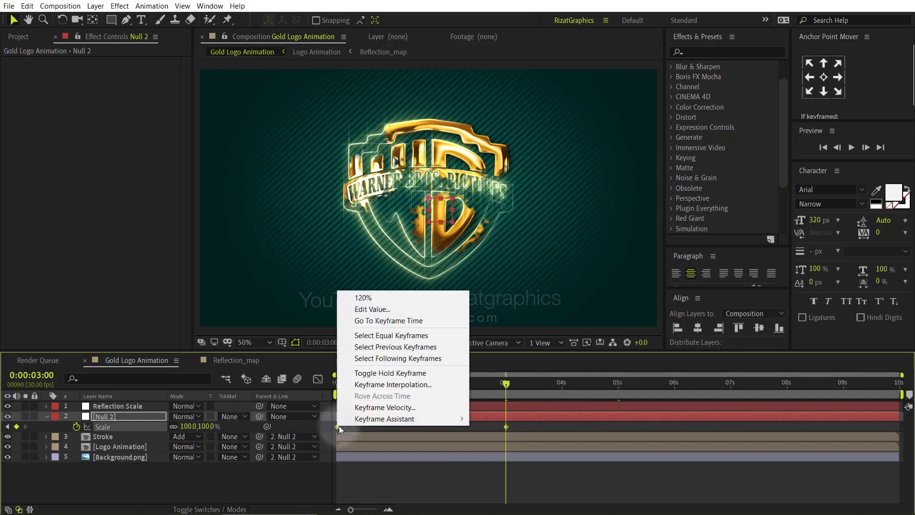
{"action": "mouse_move", "coordinate": [350, 419]}
{"action": "left_click", "coordinate": [511, 351]}
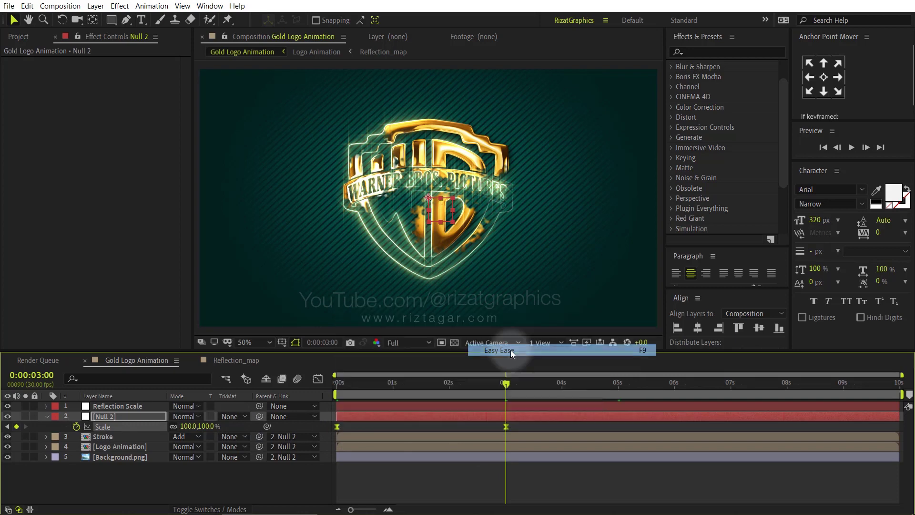
- Preview the logo animation with the scale move from 0:00:00:00
{"action": "key", "text": "Page_Up"}
{"action": "left_click_drag", "start_coordinate": [433, 394], "coordinate": [339, 385]}
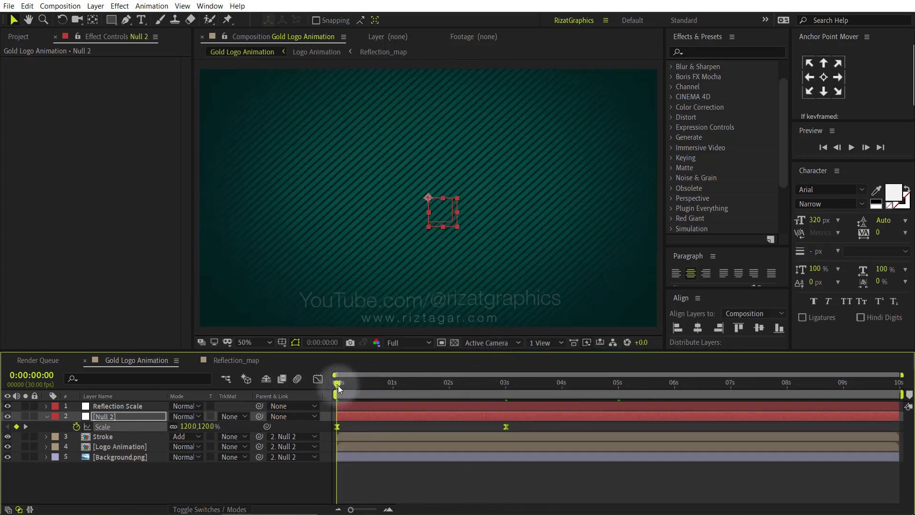
{"action": "left_click", "coordinate": [852, 147]}
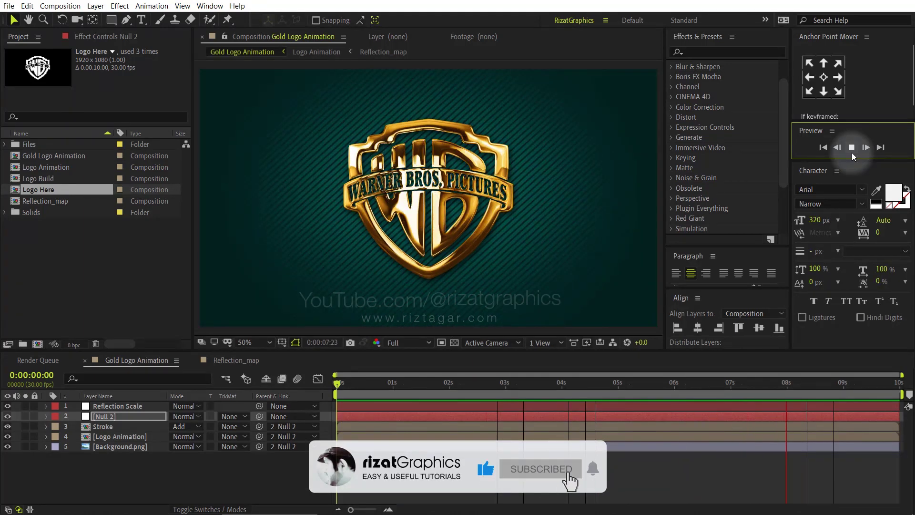
{"action": "key", "text": "space"}
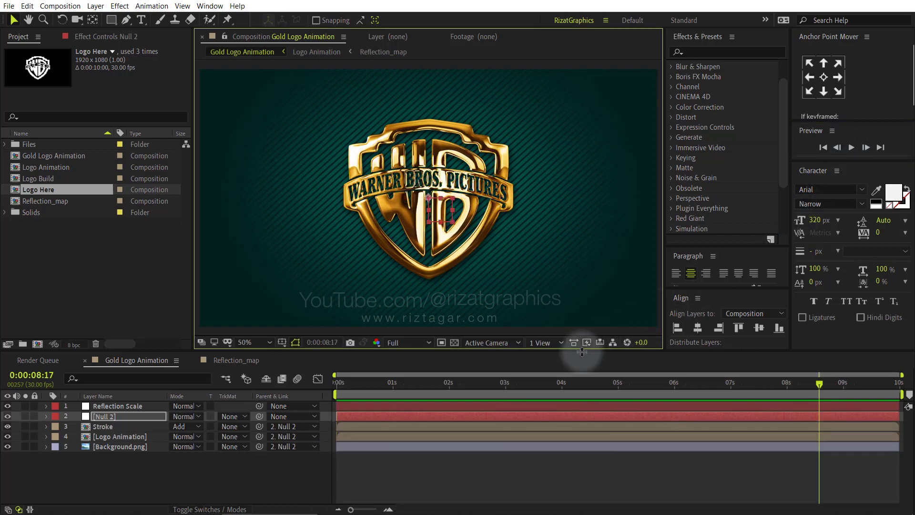
- Add a text layer reading LUXURY to the Logo Here composition
{"action": "double_click", "coordinate": [42, 191]}
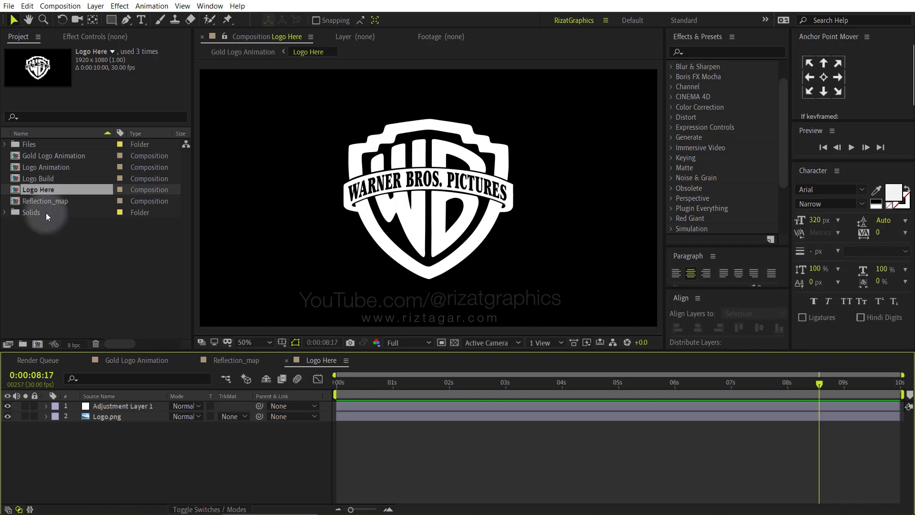
{"action": "right_click", "coordinate": [82, 453]}
{"action": "mouse_move", "coordinate": [110, 341]}
{"action": "left_click", "coordinate": [272, 356]}
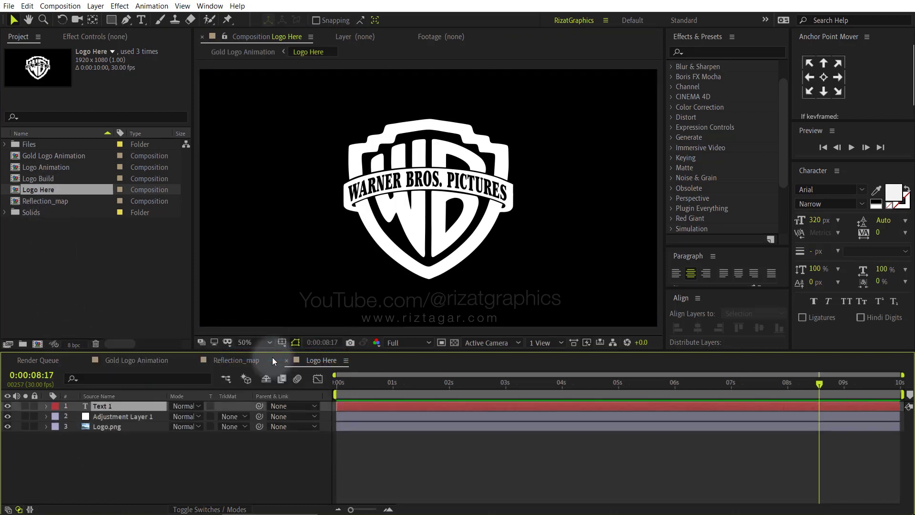
{"action": "type", "text": "LUXURY"}
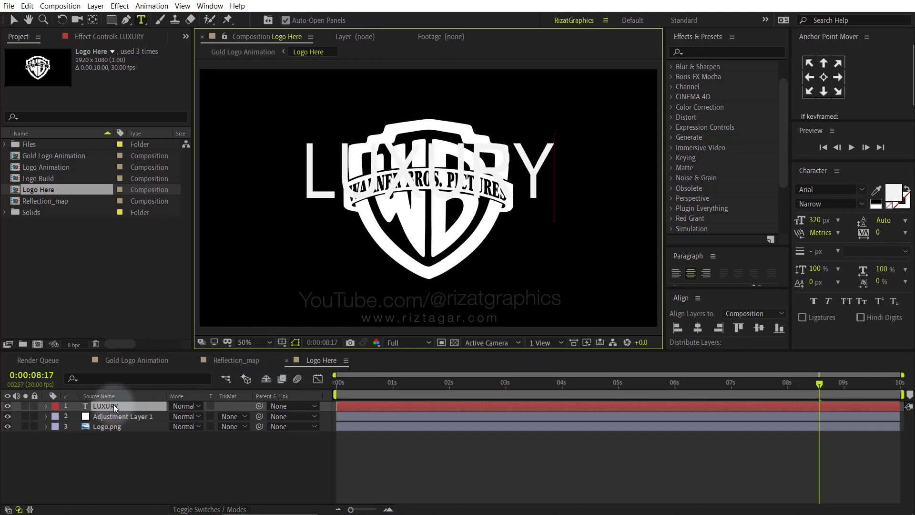
- Place the LUXURY text layer directly beneath Adjustment Layer 1 and hide the Logo.png layer
{"action": "left_click_drag", "start_coordinate": [114, 406], "coordinate": [95, 422]}
{"action": "left_click", "coordinate": [7, 426]}
- Set the font style of the LUXURY text to Arial Bold
{"action": "left_click", "coordinate": [833, 203]}
{"action": "key", "text": "Up"}
{"action": "key", "text": "Up"}
{"action": "key", "text": "Up"}
{"action": "key", "text": "Up"}
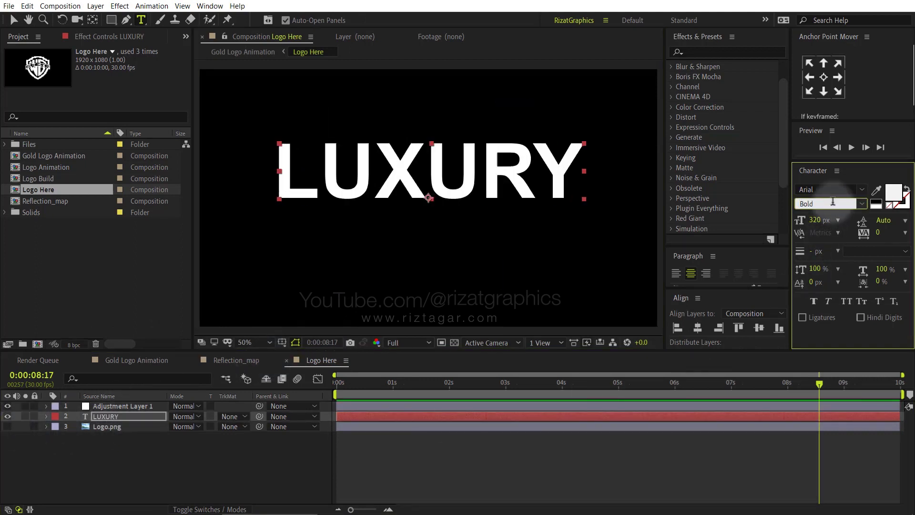
- Set the LUXURY text size to 275 px and centre the layer in the composition with its anchor point in its middle
{"action": "left_click", "coordinate": [824, 77]}
{"action": "left_click", "coordinate": [708, 328]}
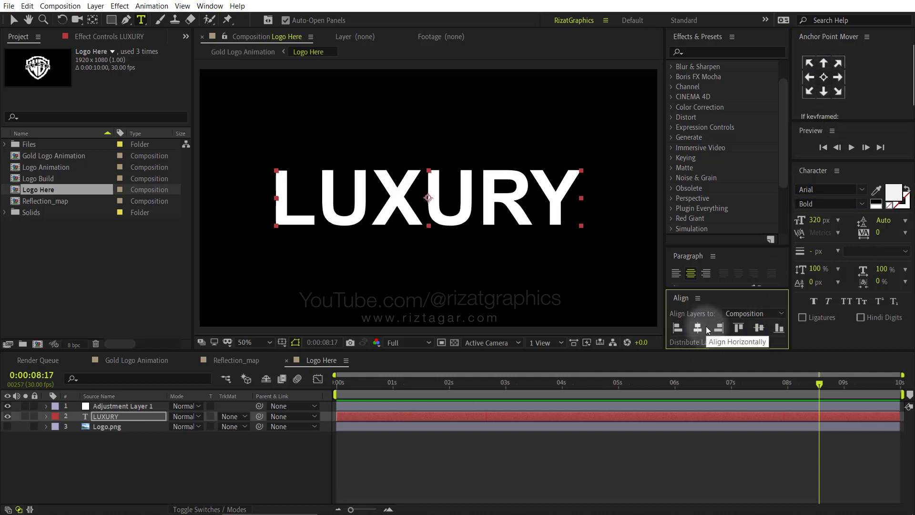
{"action": "left_click", "coordinate": [817, 220]}
{"action": "type", "text": "275"}
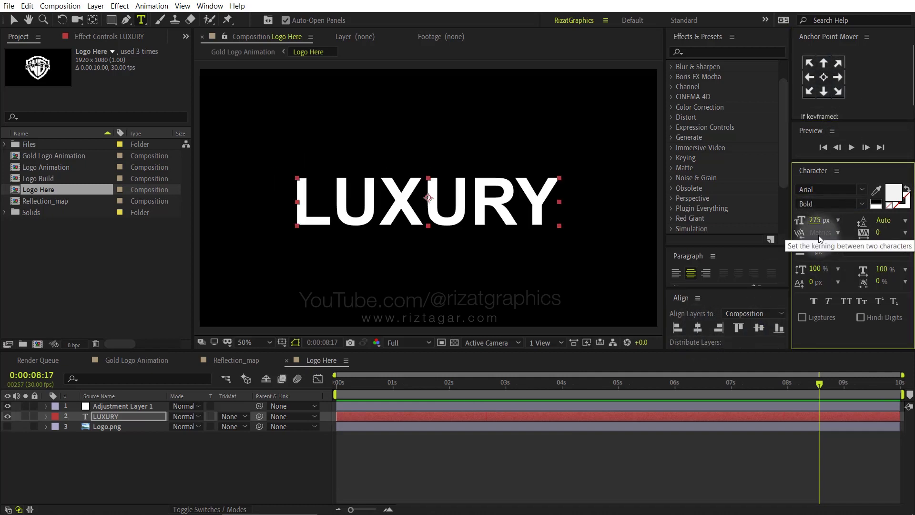
{"action": "key", "text": "Return"}
{"action": "left_click", "coordinate": [759, 327]}
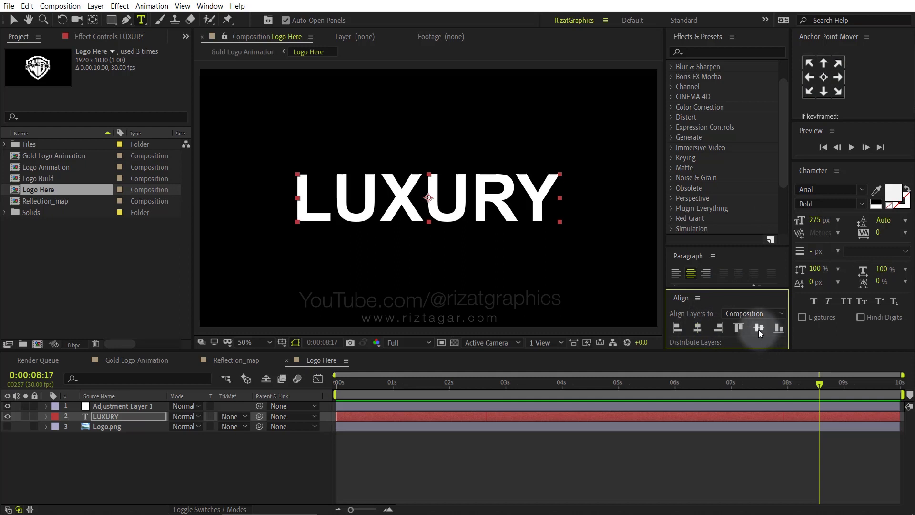
- Lower the LUXURY text and place Crown.png from the Files folder above it, layered beneath Adjustment Layer 1
{"action": "key", "text": "v"}
{"action": "key", "text": "ctrl+z"}
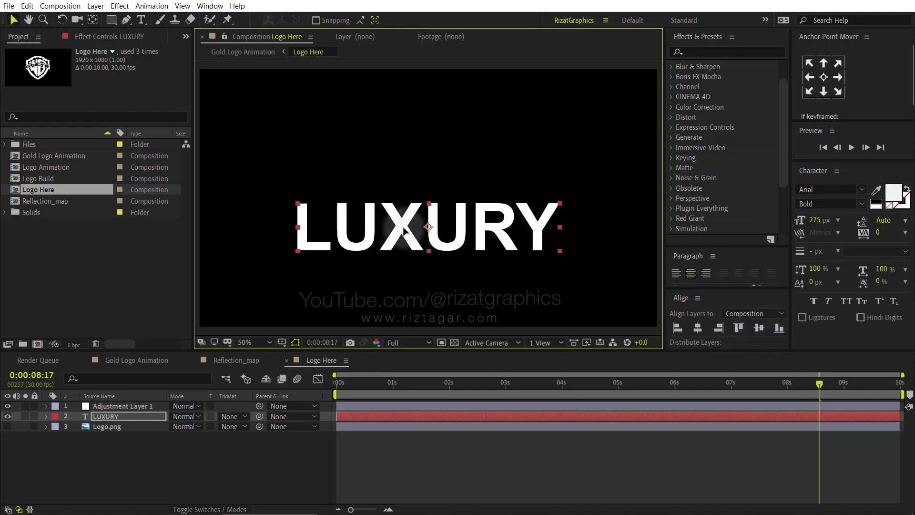
{"action": "left_click", "coordinate": [4, 144]}
{"action": "left_click", "coordinate": [48, 167]}
{"action": "left_click_drag", "start_coordinate": [48, 166], "coordinate": [102, 413]}
{"action": "left_click_drag", "start_coordinate": [416, 215], "coordinate": [416, 182]}
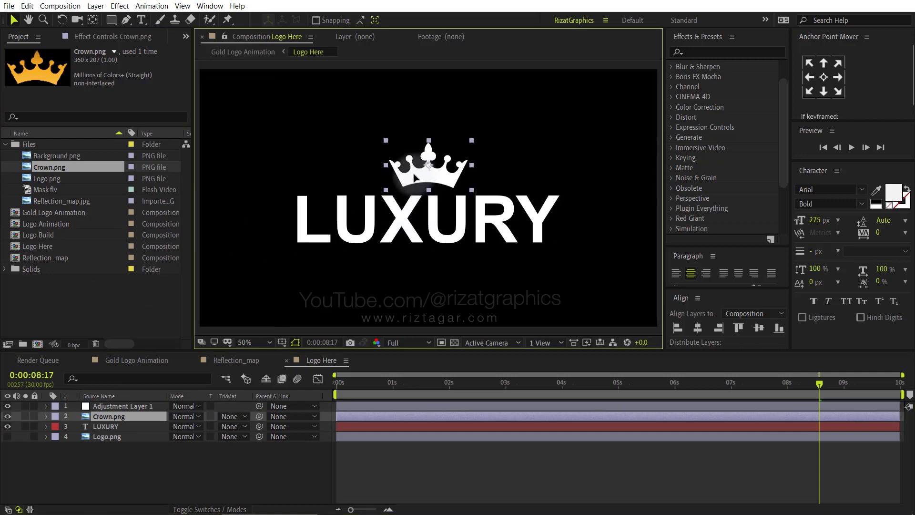
{"action": "left_click", "coordinate": [5, 144]}
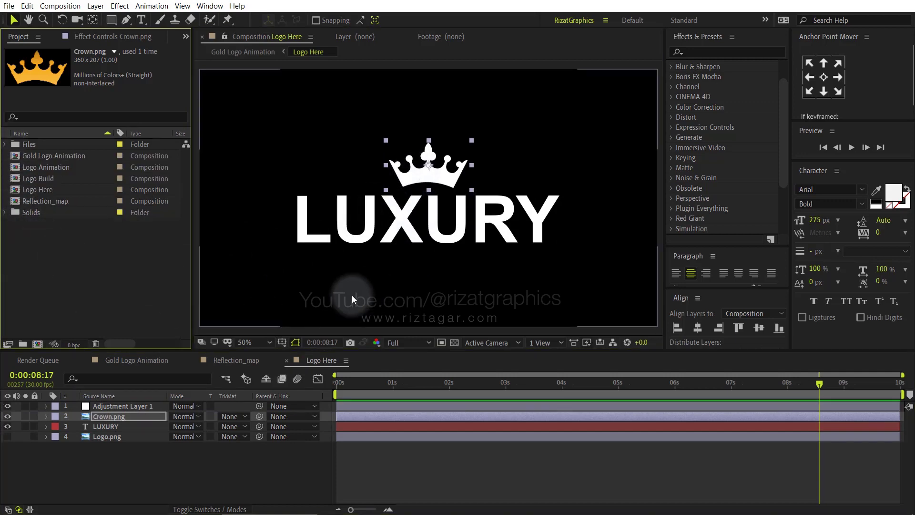
- Move the crown and the LUXURY text together slightly upward in the frame
{"action": "left_click", "coordinate": [123, 426], "text": "ctrl"}
{"action": "left_click_drag", "start_coordinate": [407, 237], "coordinate": [408, 231]}
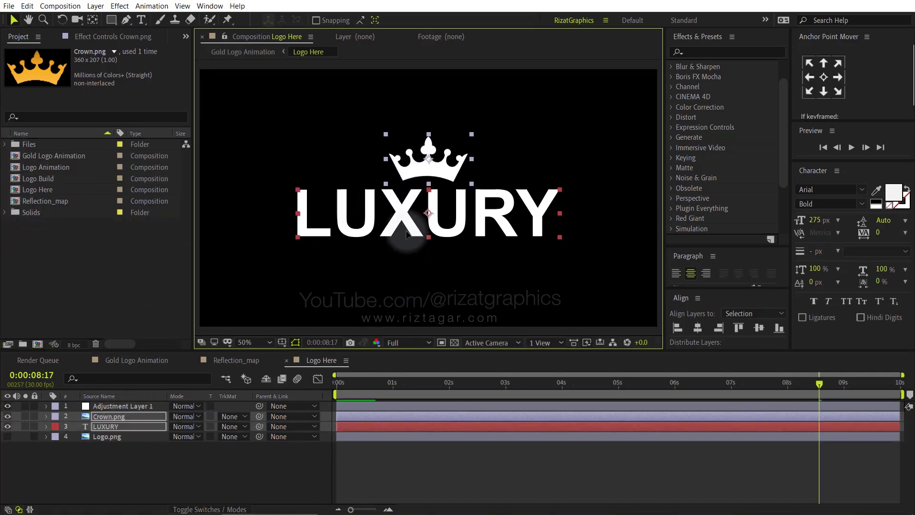
- Preview the Gold Logo Animation composition with the new crown and text logo from 0:00:00:00
{"action": "left_click", "coordinate": [115, 361]}
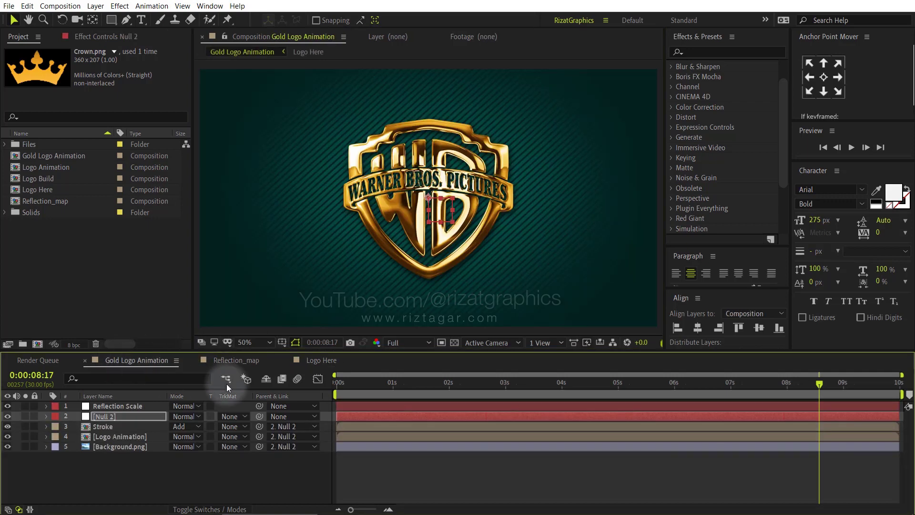
{"action": "left_click", "coordinate": [338, 382]}
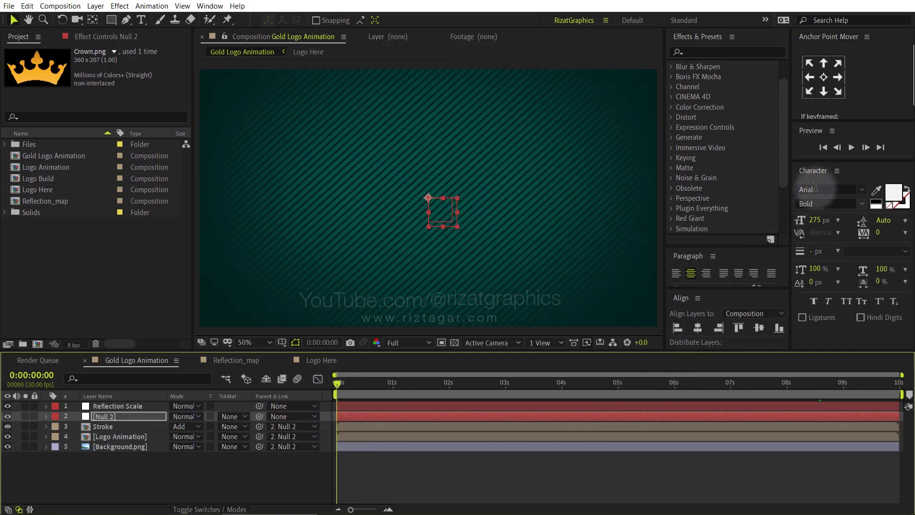
{"action": "left_click", "coordinate": [851, 148]}
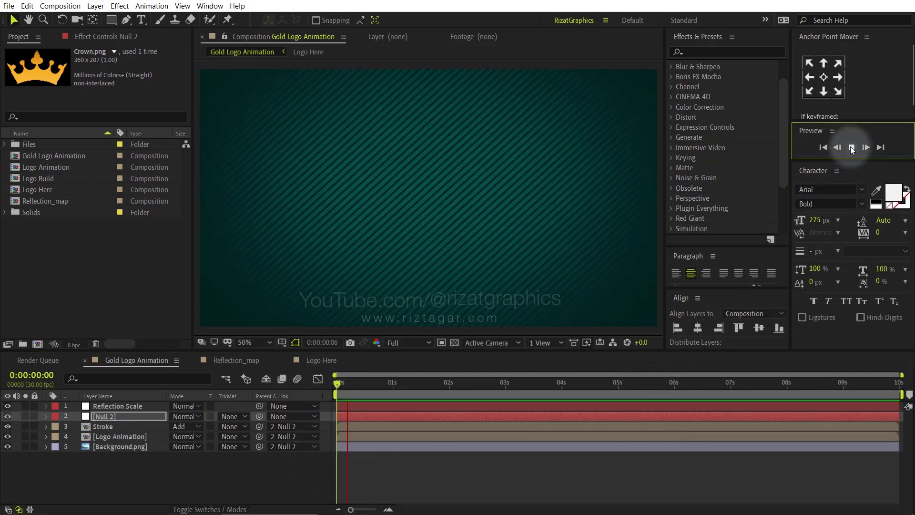